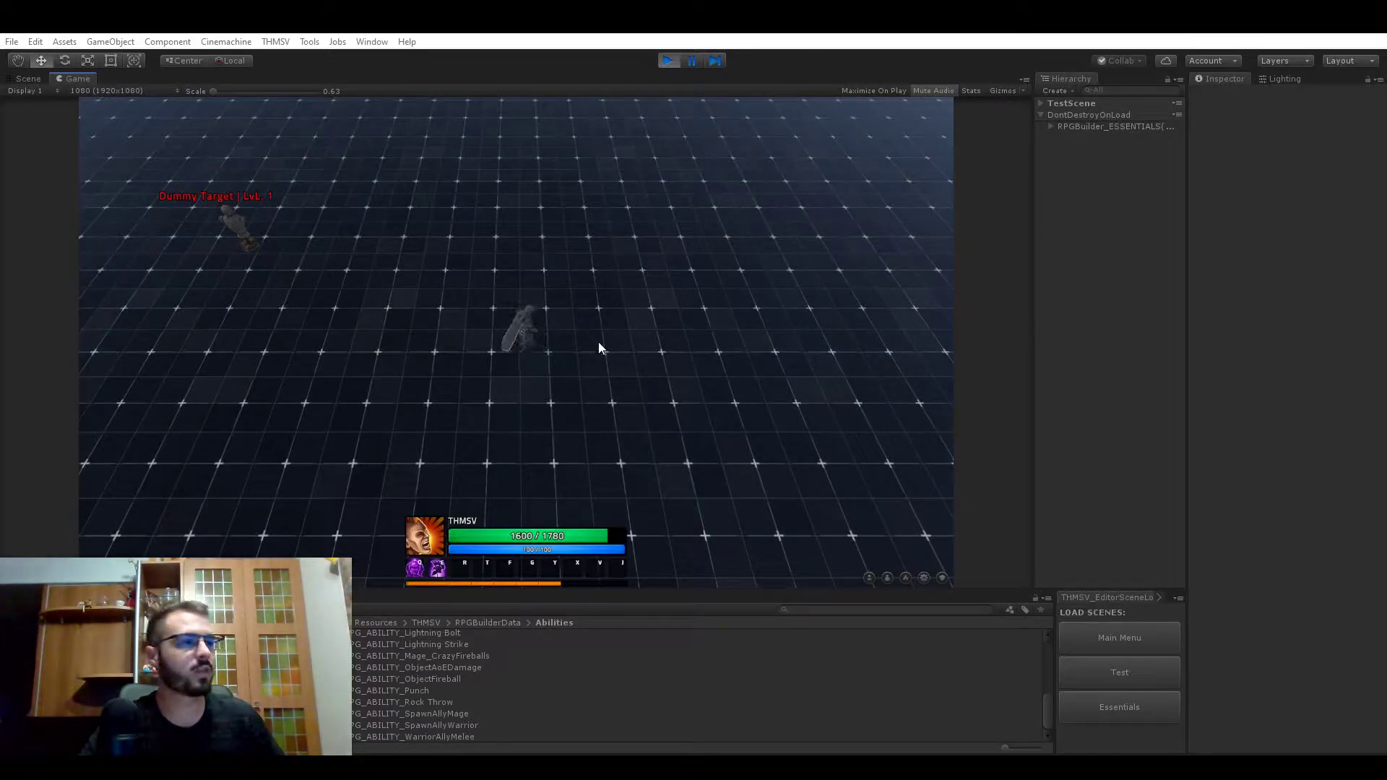
Open the SpawnWarrior combat effect in the RPG Builder editor
left_click(275, 41)
left_click(296, 56)
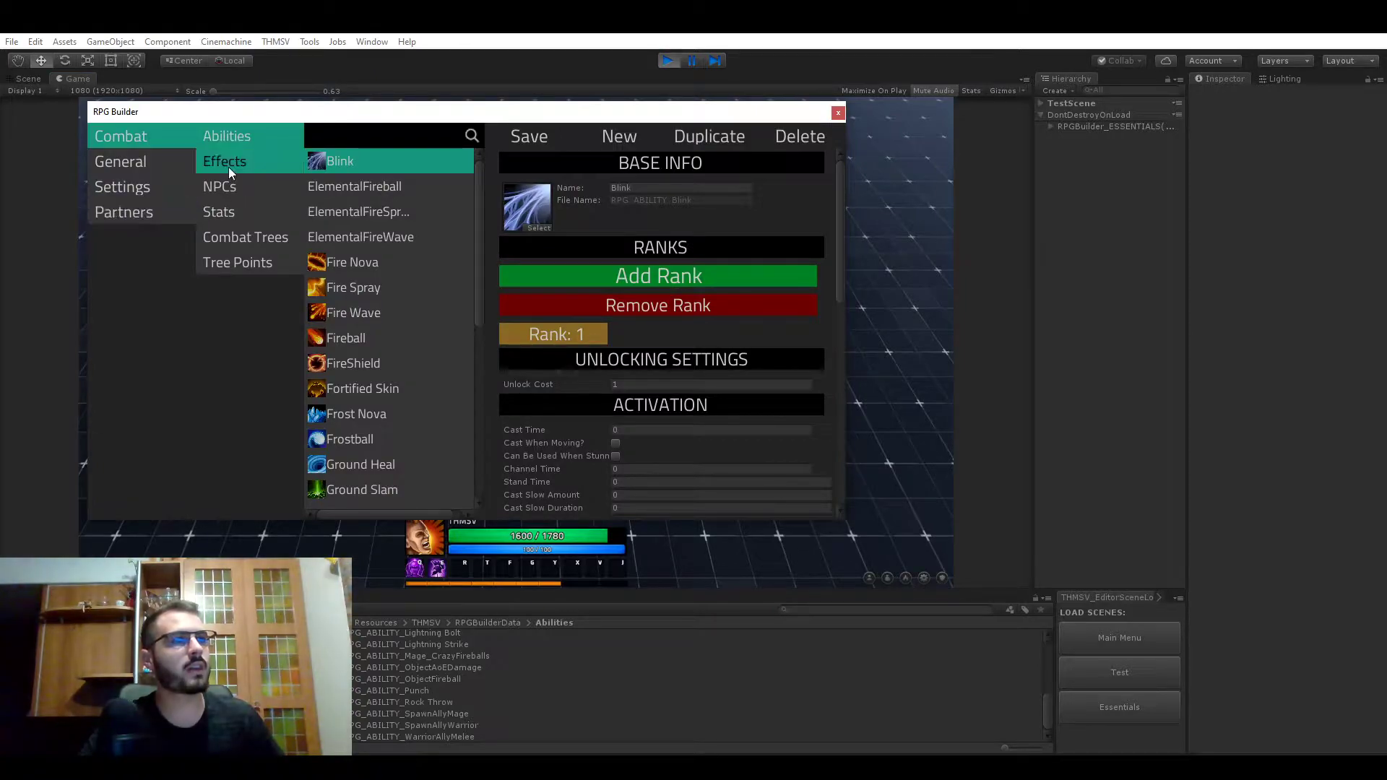
left_click(228, 165)
scroll(371, 246, "down", 3)
left_click(364, 443)
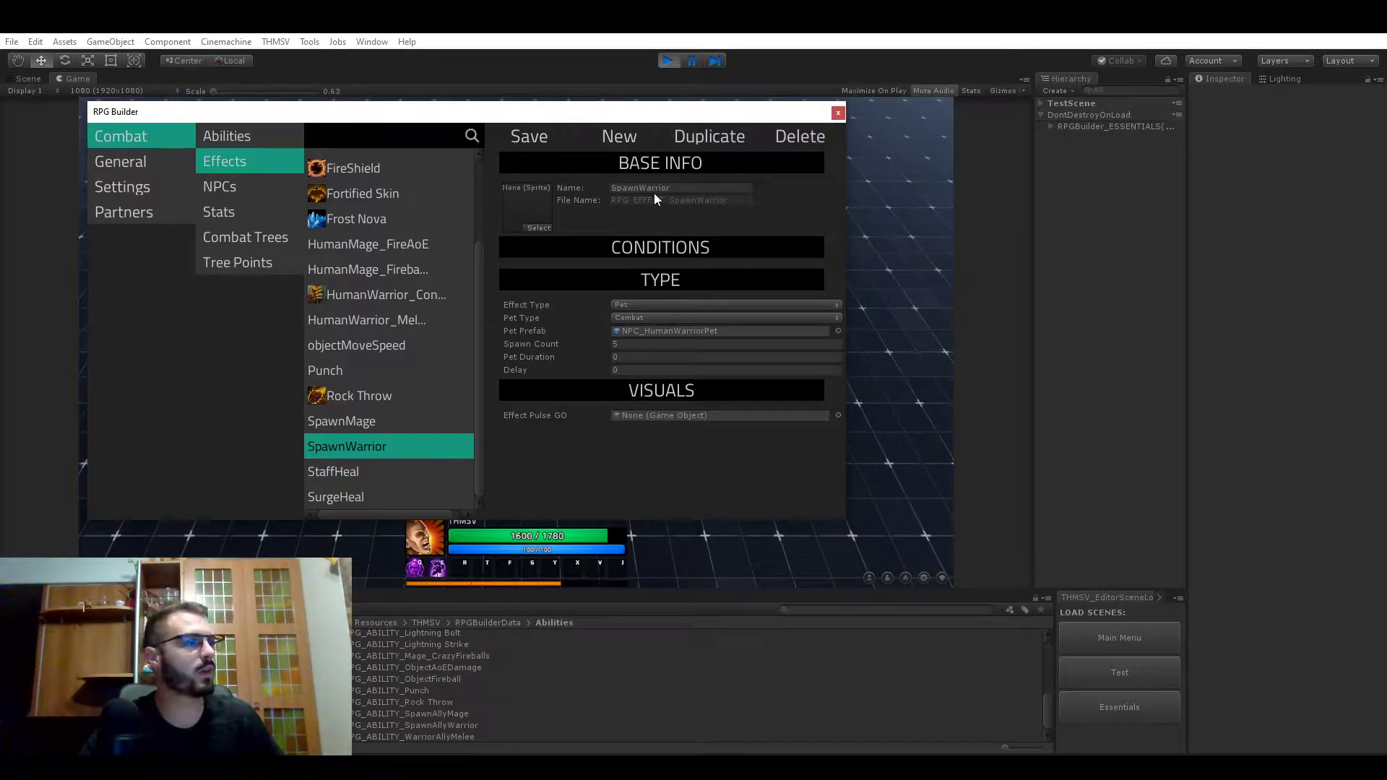
Choose Pet as the SpawnWarrior effect type and Combat as its pet type
left_click(621, 305)
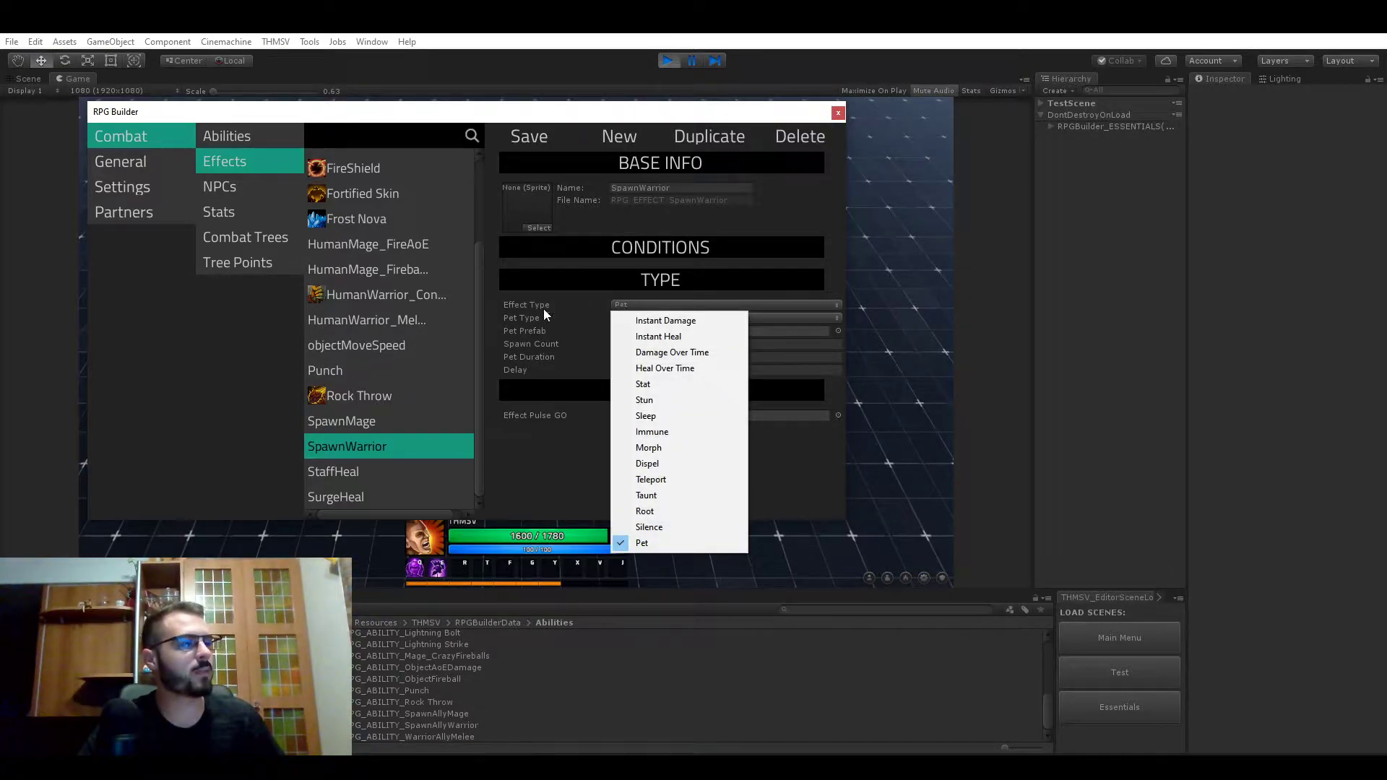
left_click(646, 544)
left_click(638, 318)
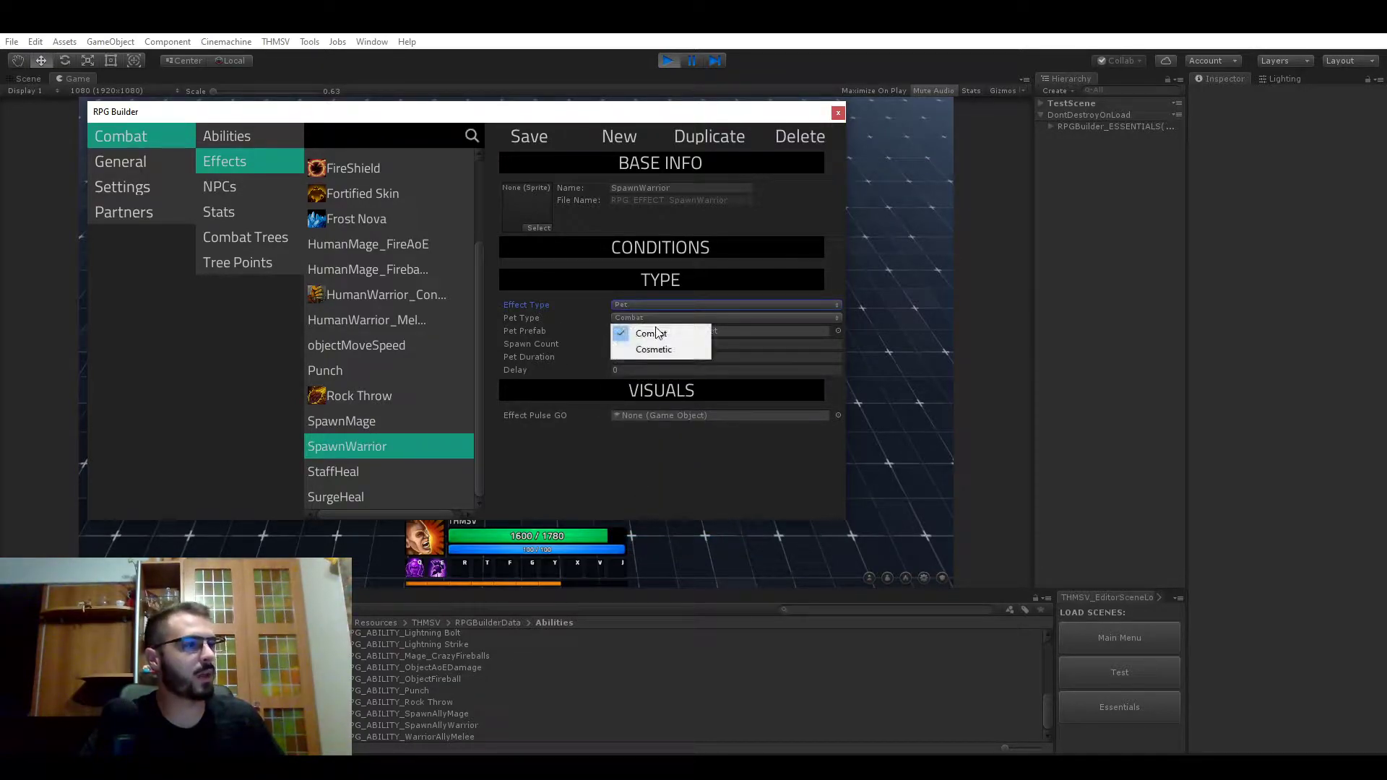
left_click(660, 333)
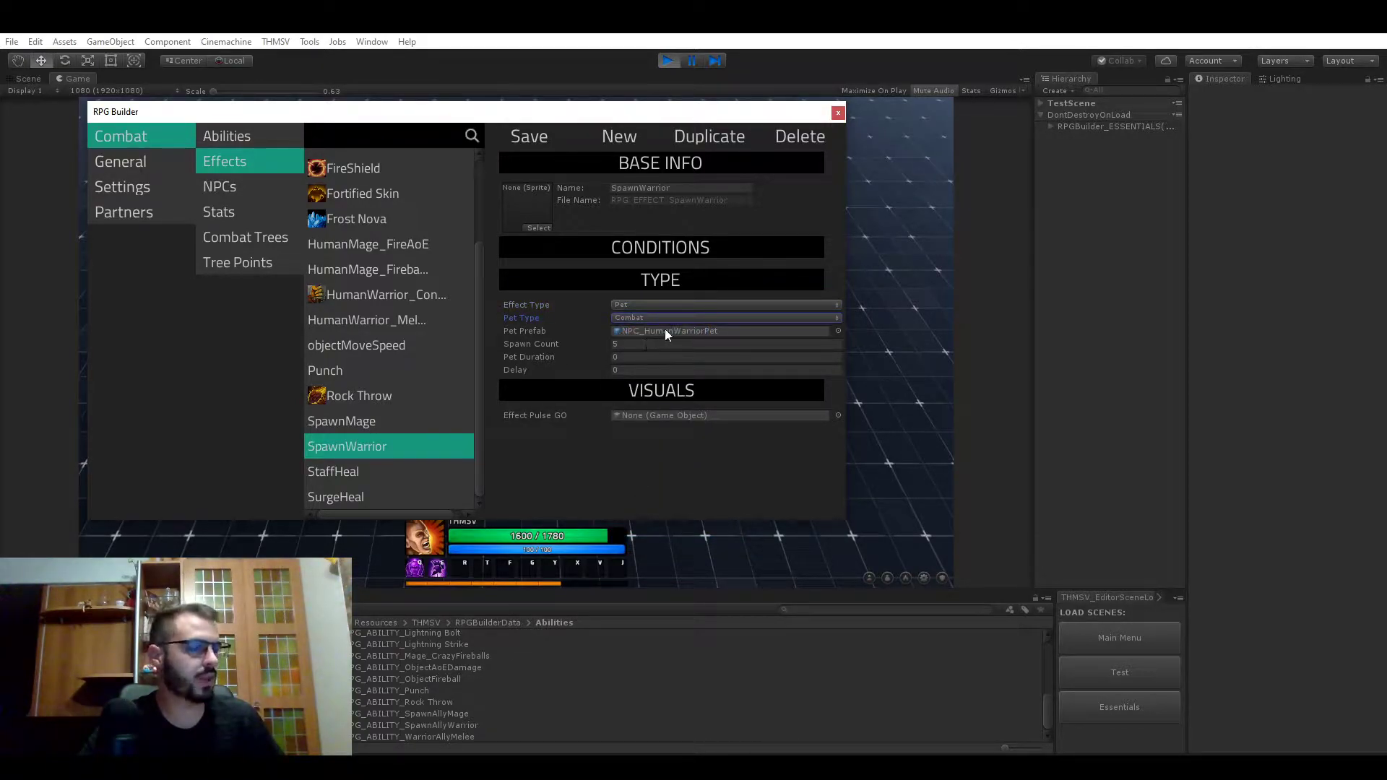
Locate the effect's pet prefab NPC_HumanWarriorPet in the project and examine its pet combat and AI components
left_click(665, 330)
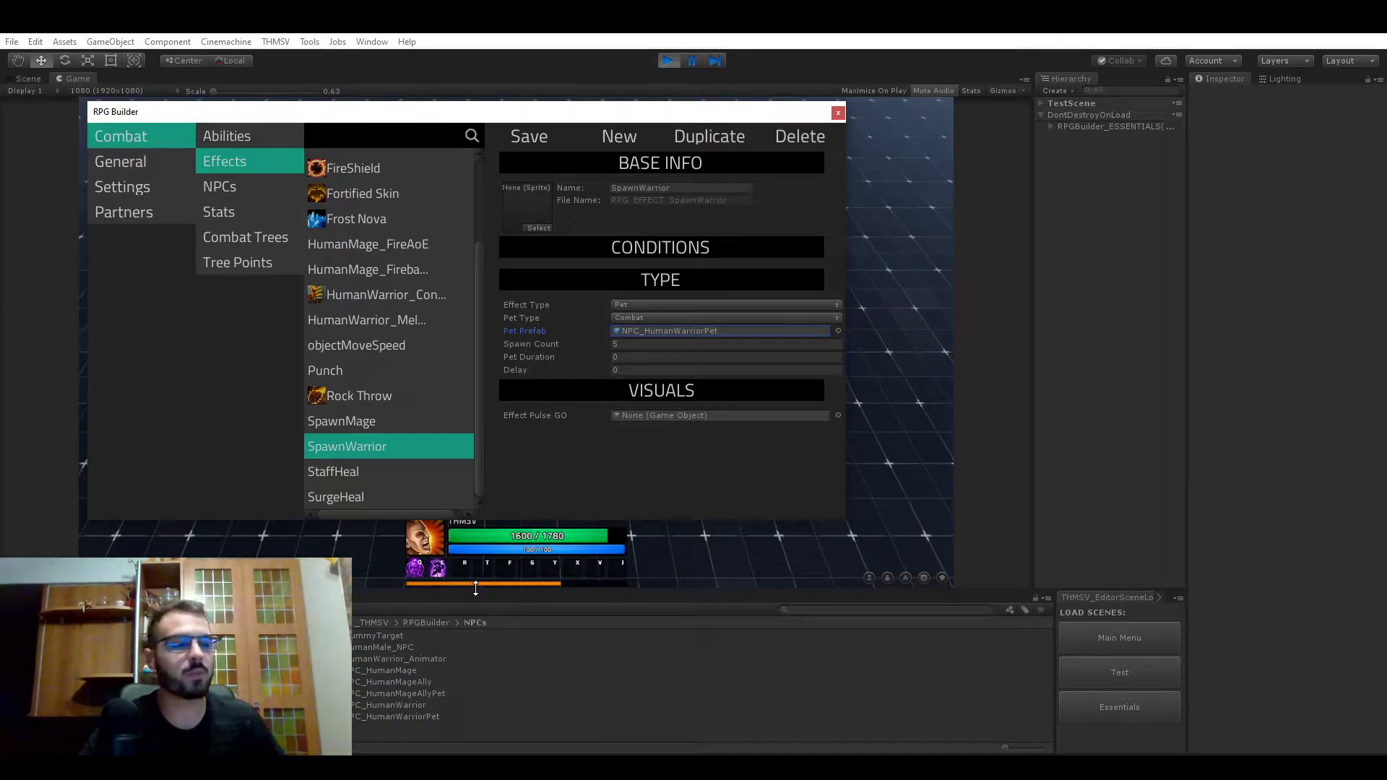
left_click(675, 331)
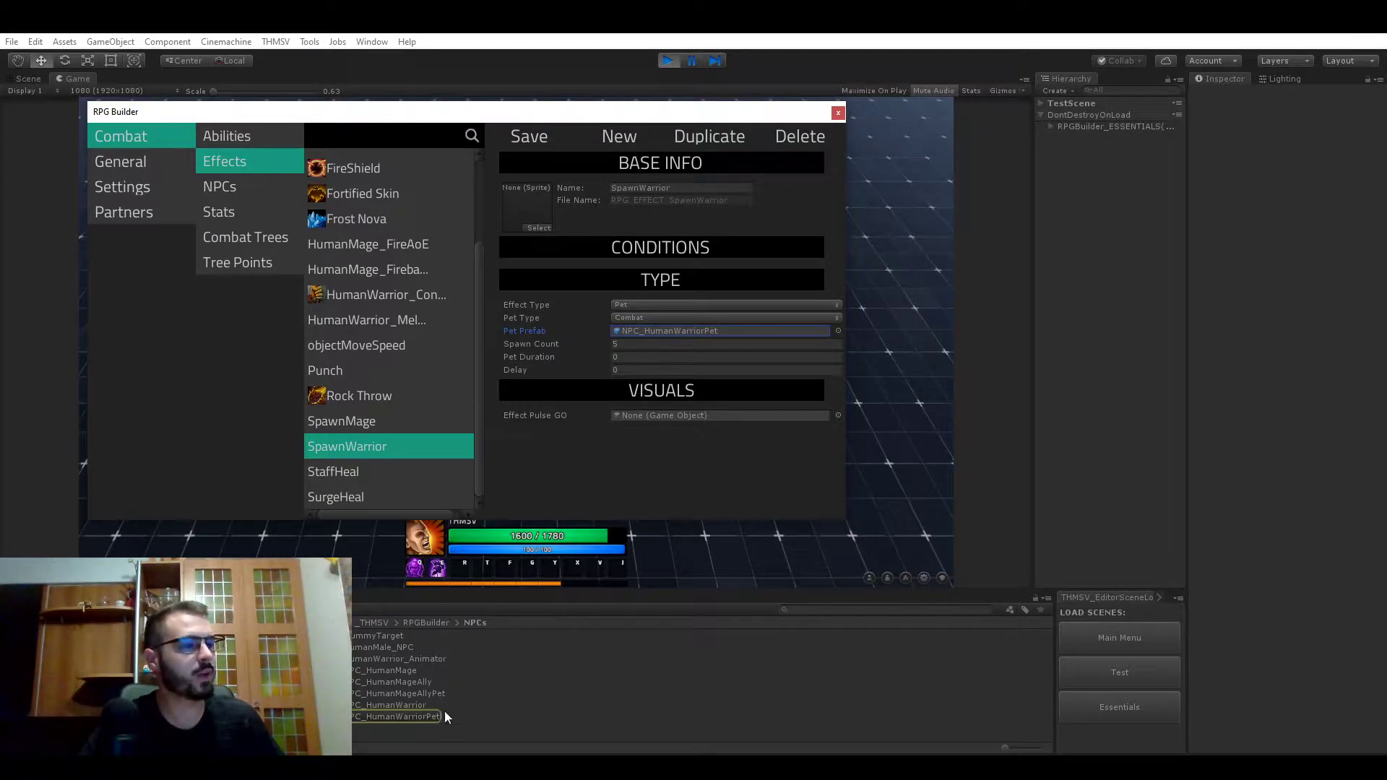
left_click(390, 717)
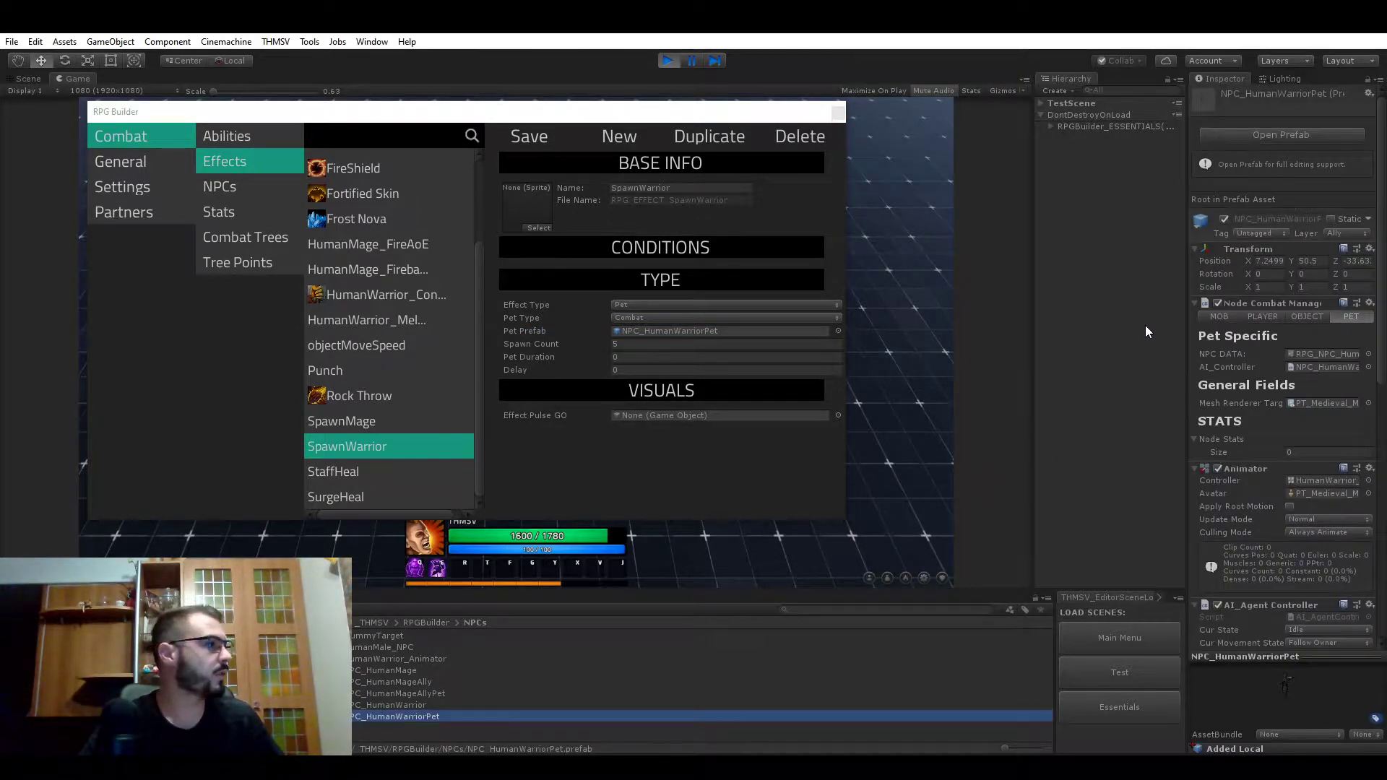
left_click_drag(1187, 275, 1151, 254)
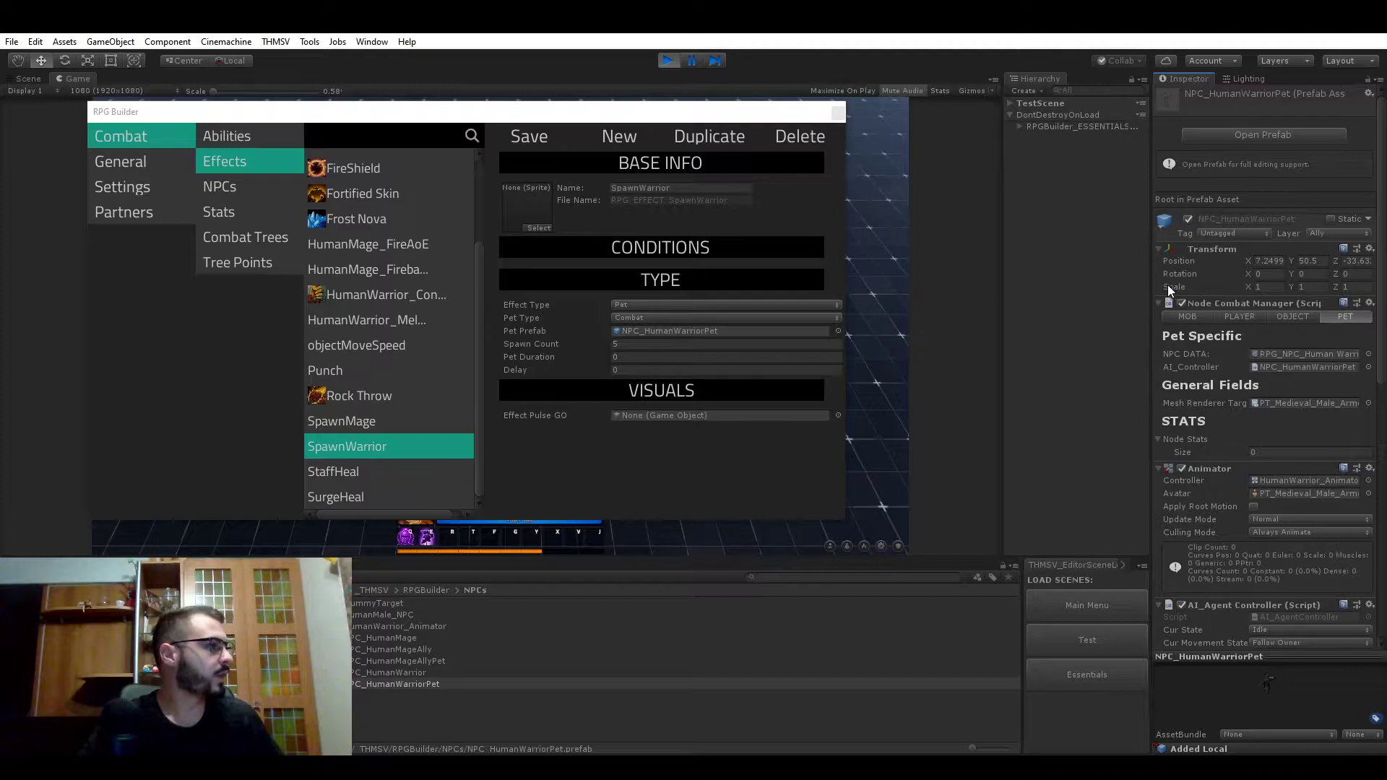
scroll(1207, 276, "down", 2)
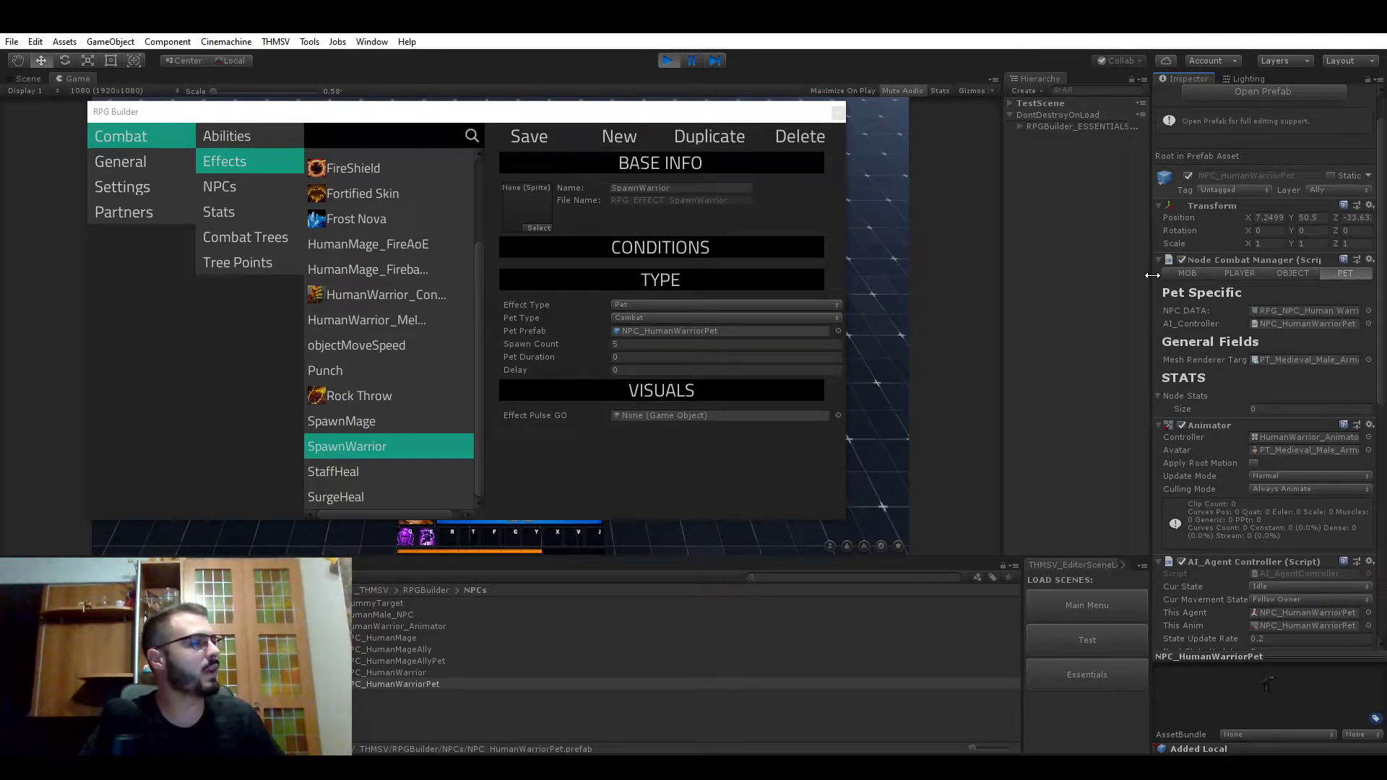
left_click_drag(1152, 276, 1210, 276)
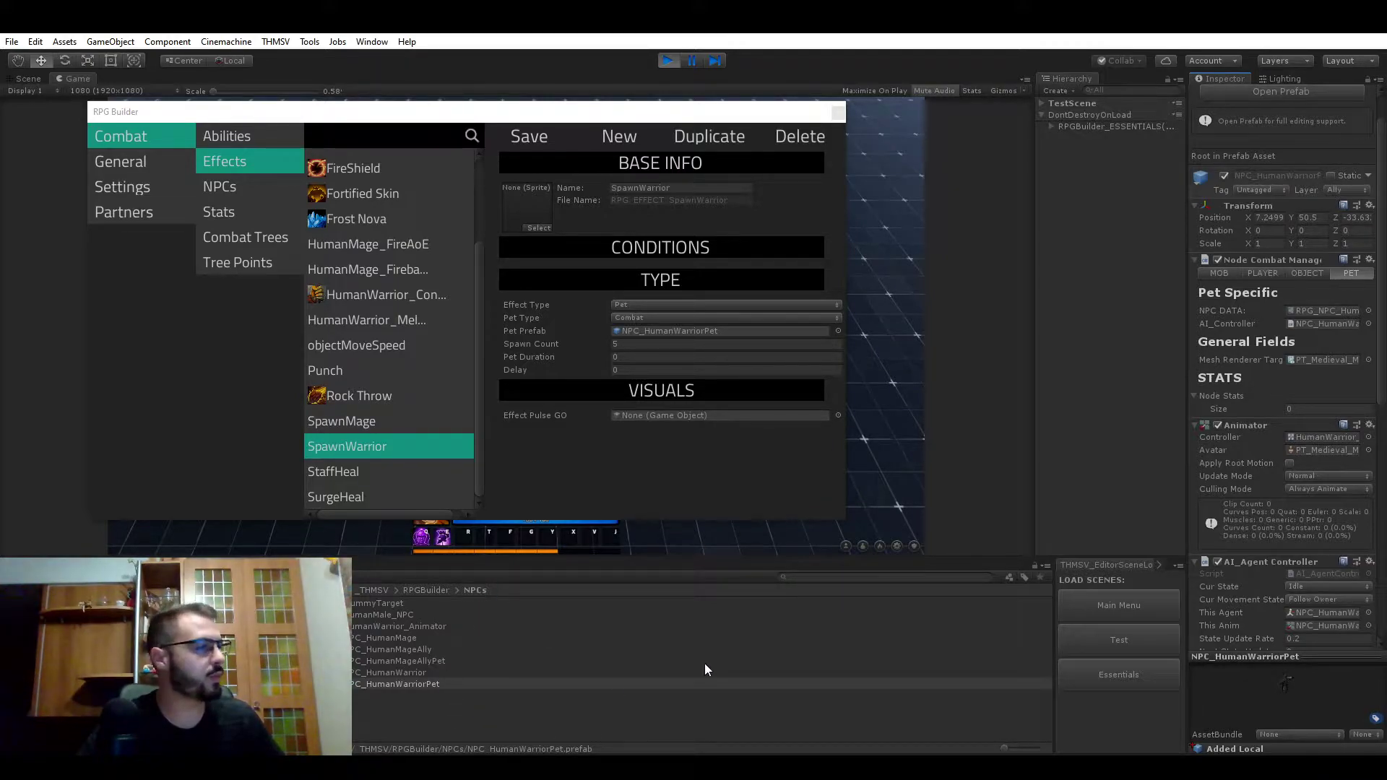
Check the SpawnWarrior effect's spawn count field and open the SUMMON_COUNT stat
left_click(639, 344)
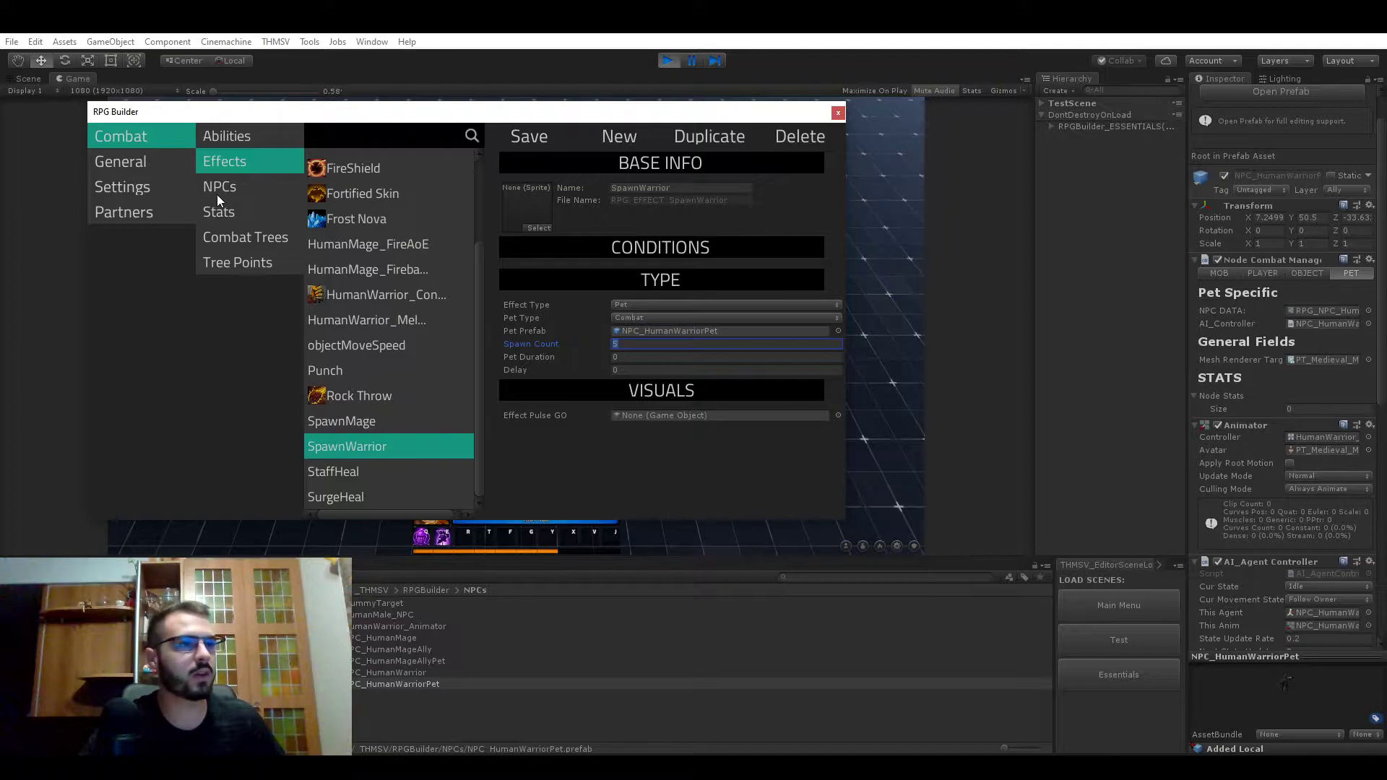
left_click(235, 209)
left_click_drag(483, 246, 499, 401)
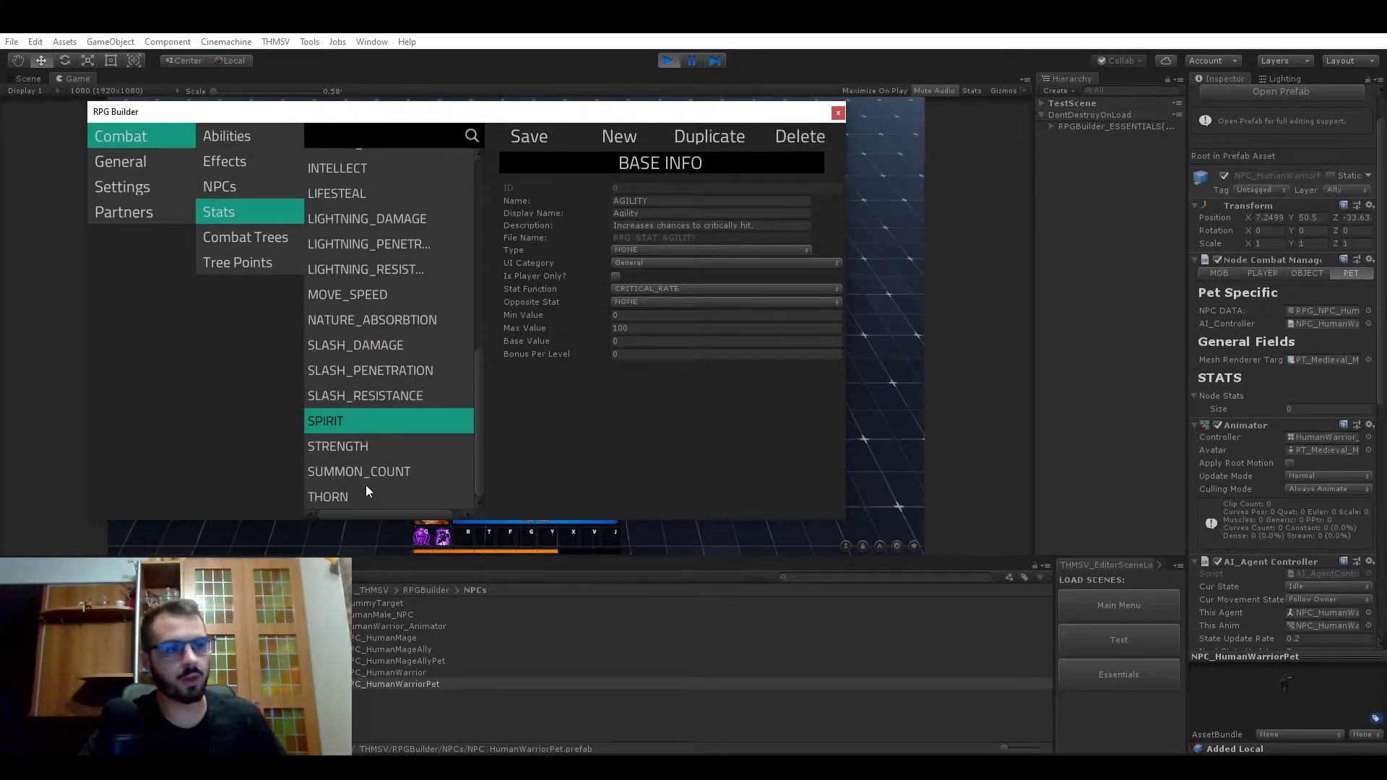
left_click(383, 468)
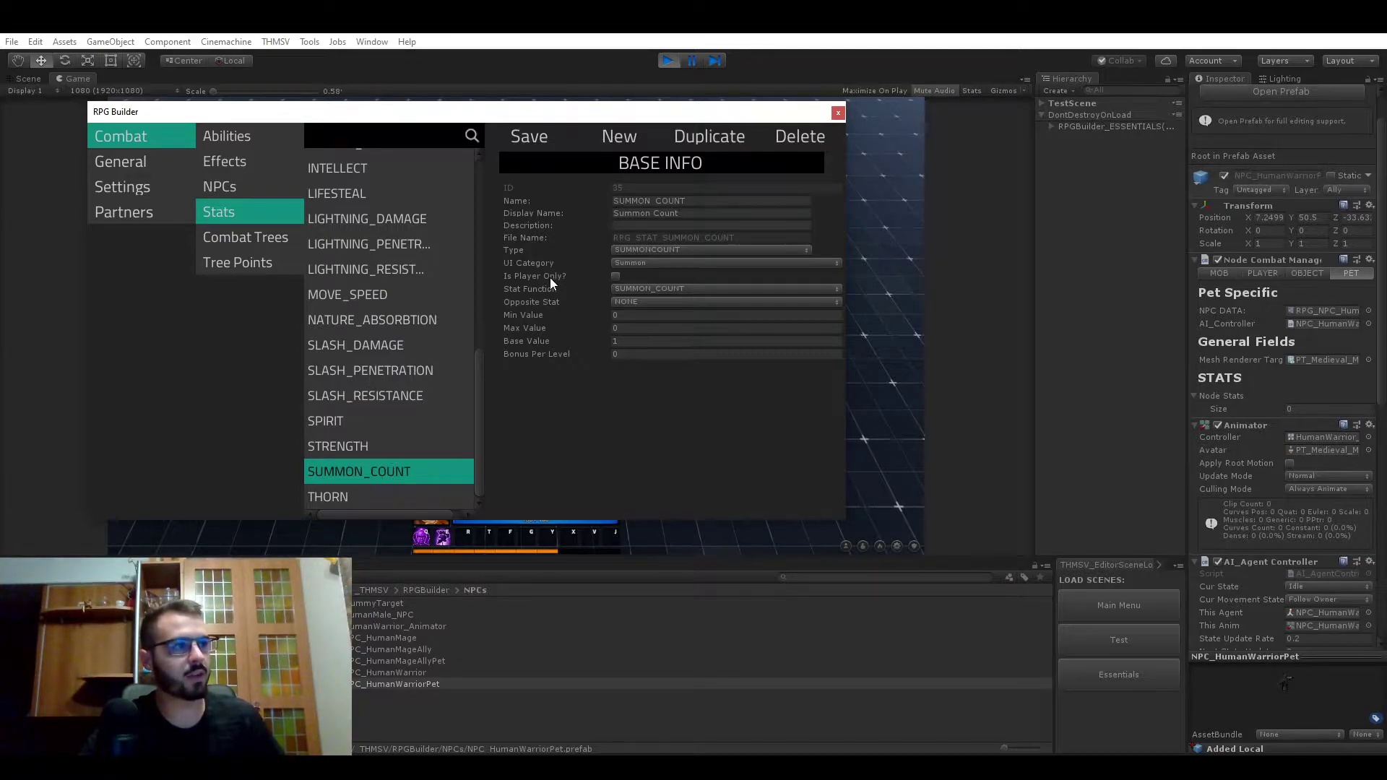
Review the SUMMON_COUNT stat's type, stat function and base value, and close the RPG Builder editor
left_click(659, 248)
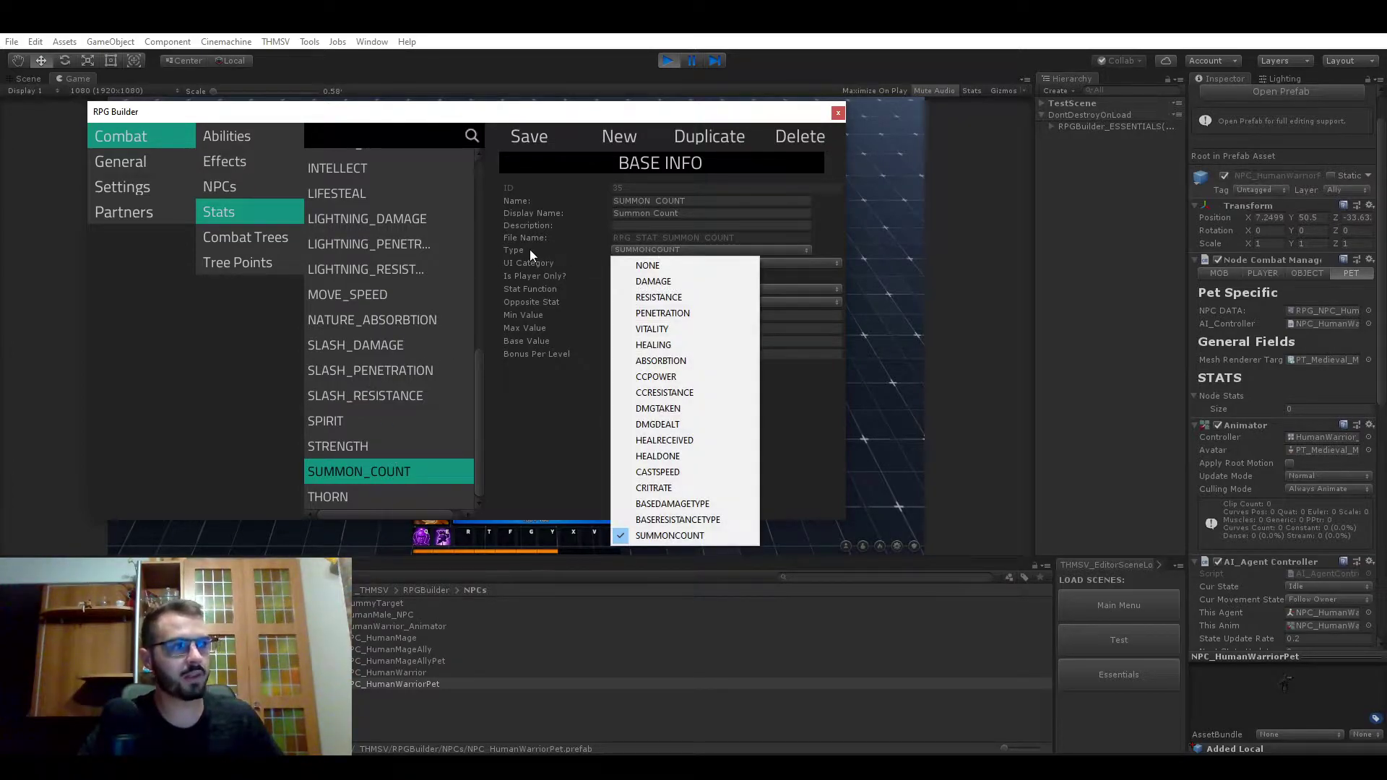
left_click(575, 413)
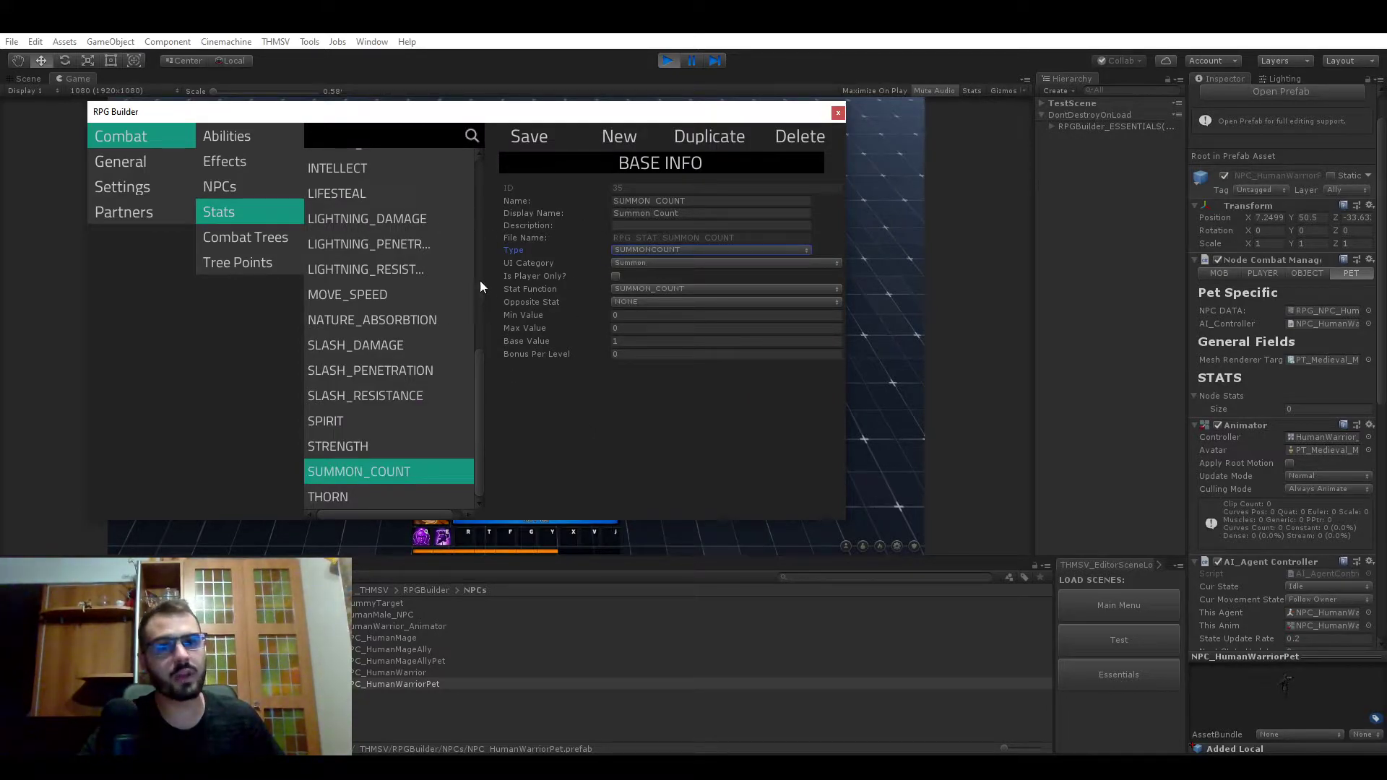
left_click(636, 250)
left_click(562, 427)
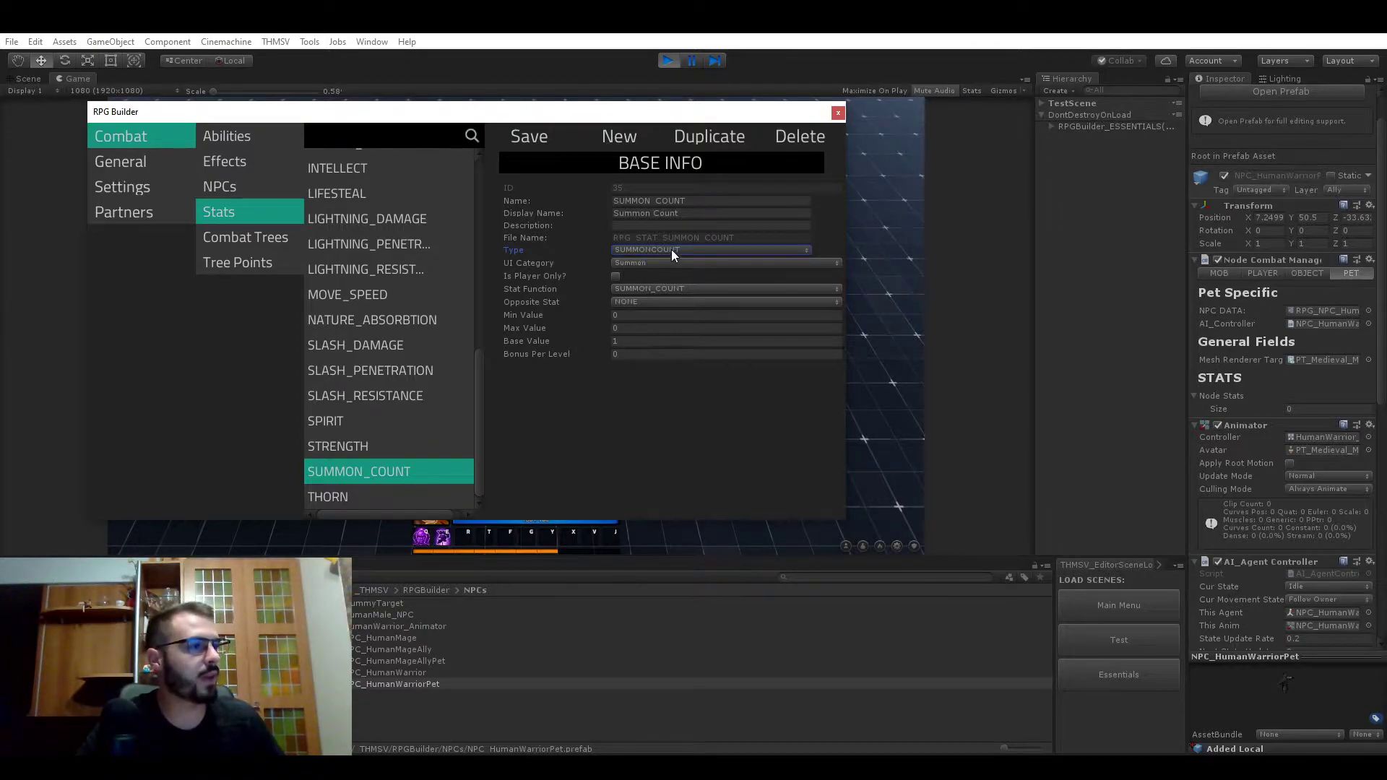
left_click(637, 289)
left_click(662, 543)
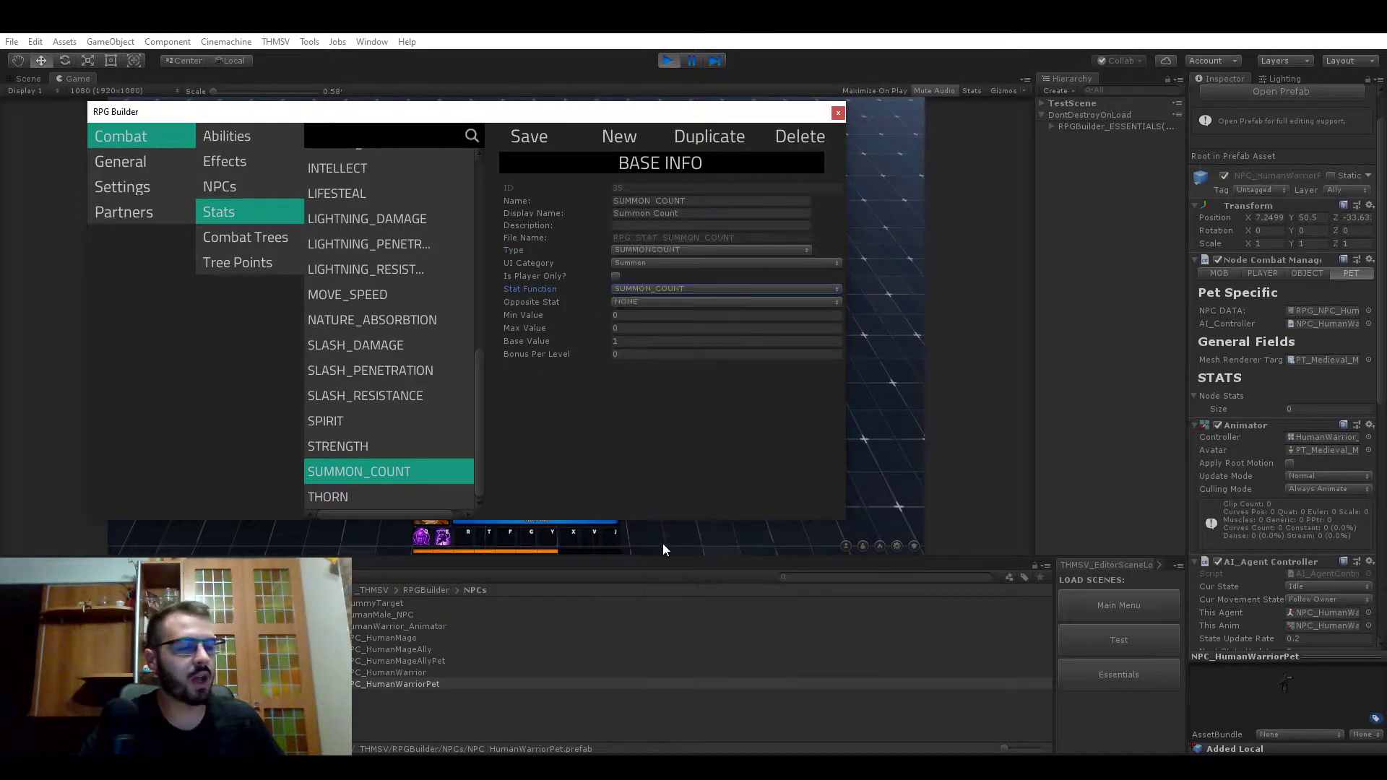
left_click(626, 341)
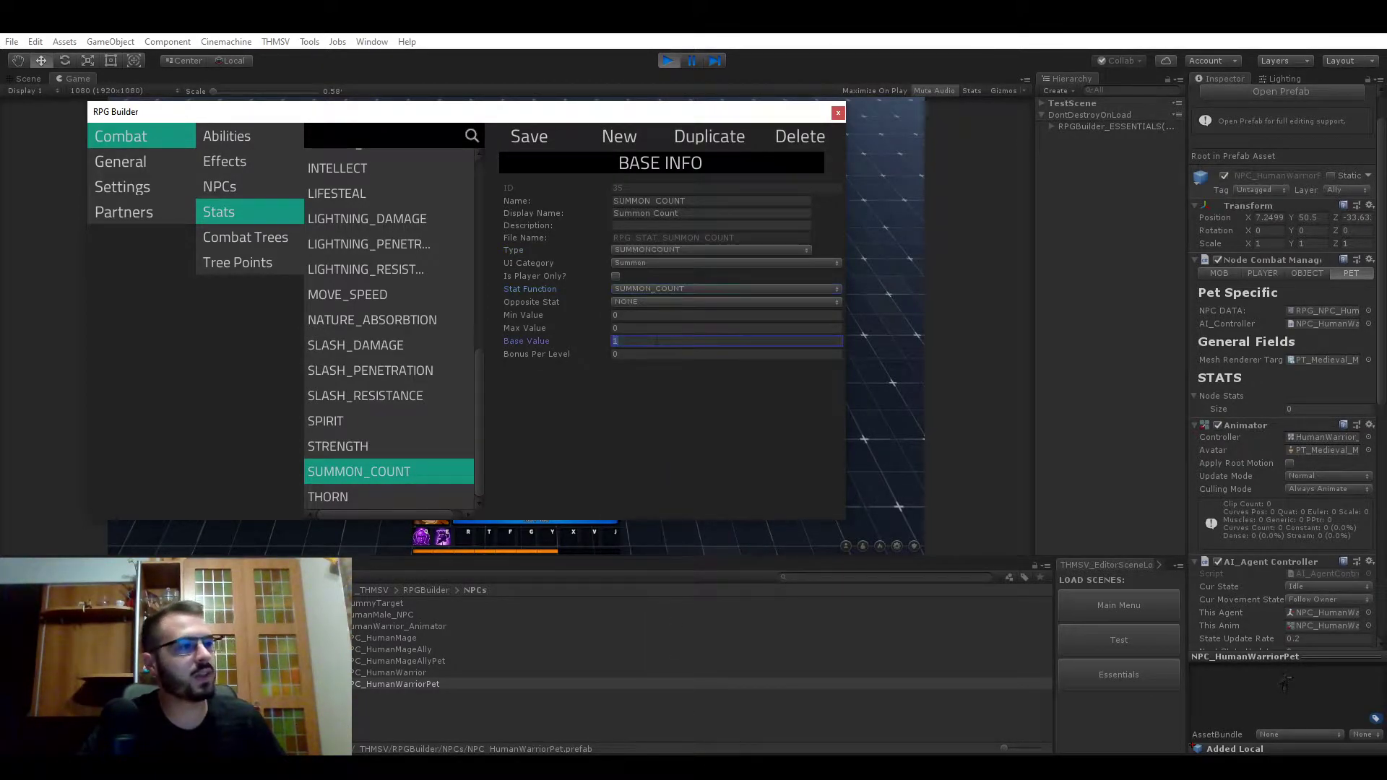
left_click(838, 112)
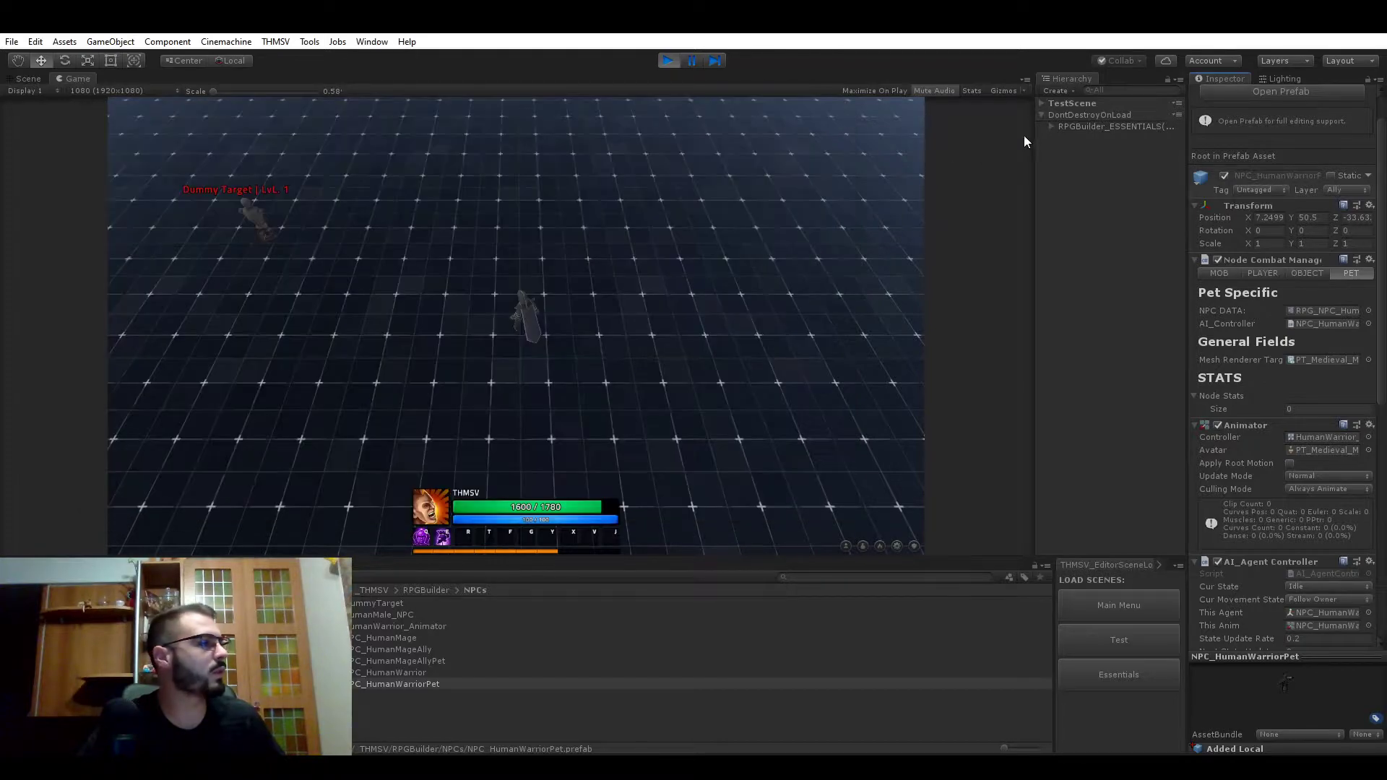
Inspect the current SUMMON_COUNT value on the Human_Male(Clone) player object in TestScene
left_click(1042, 102)
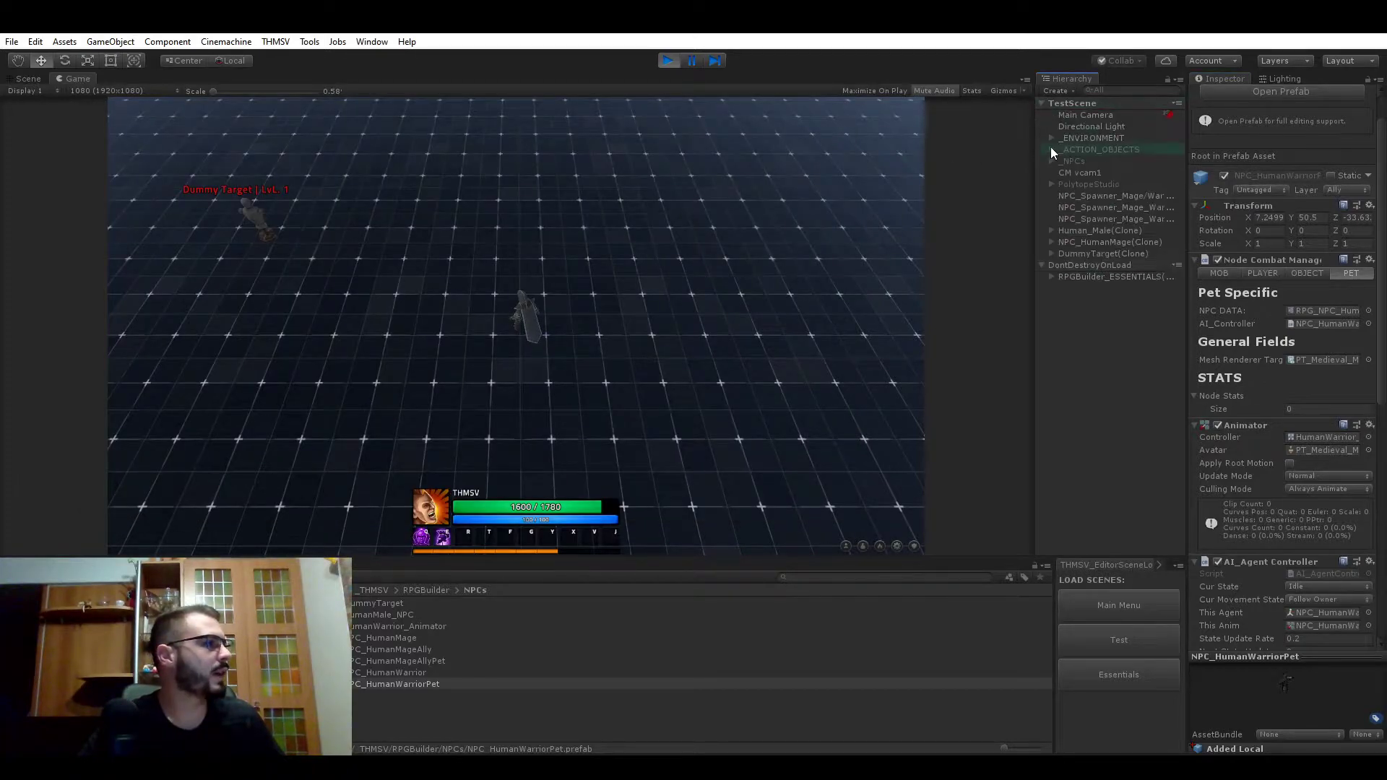
left_click(1098, 230)
scroll(1258, 320, "down", 10)
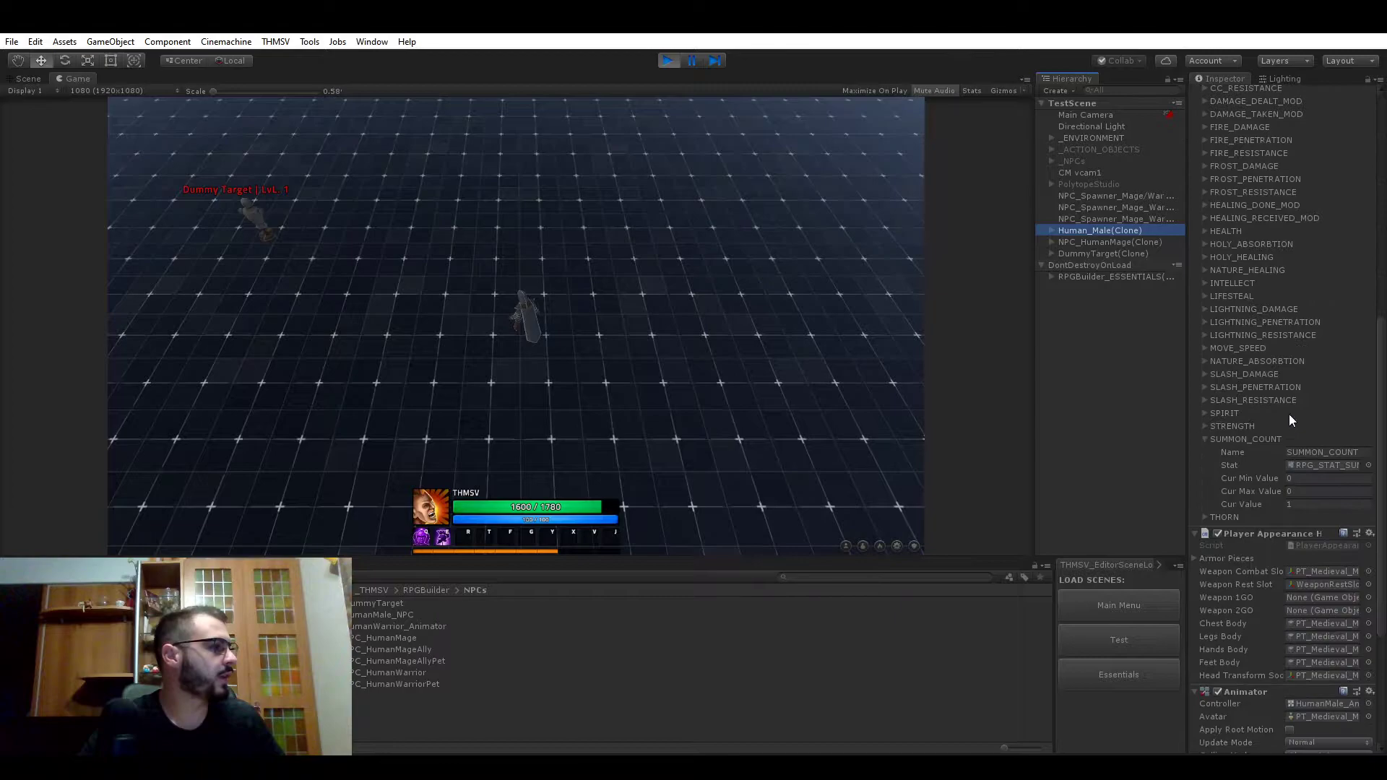
left_click(1309, 503)
left_click(821, 465)
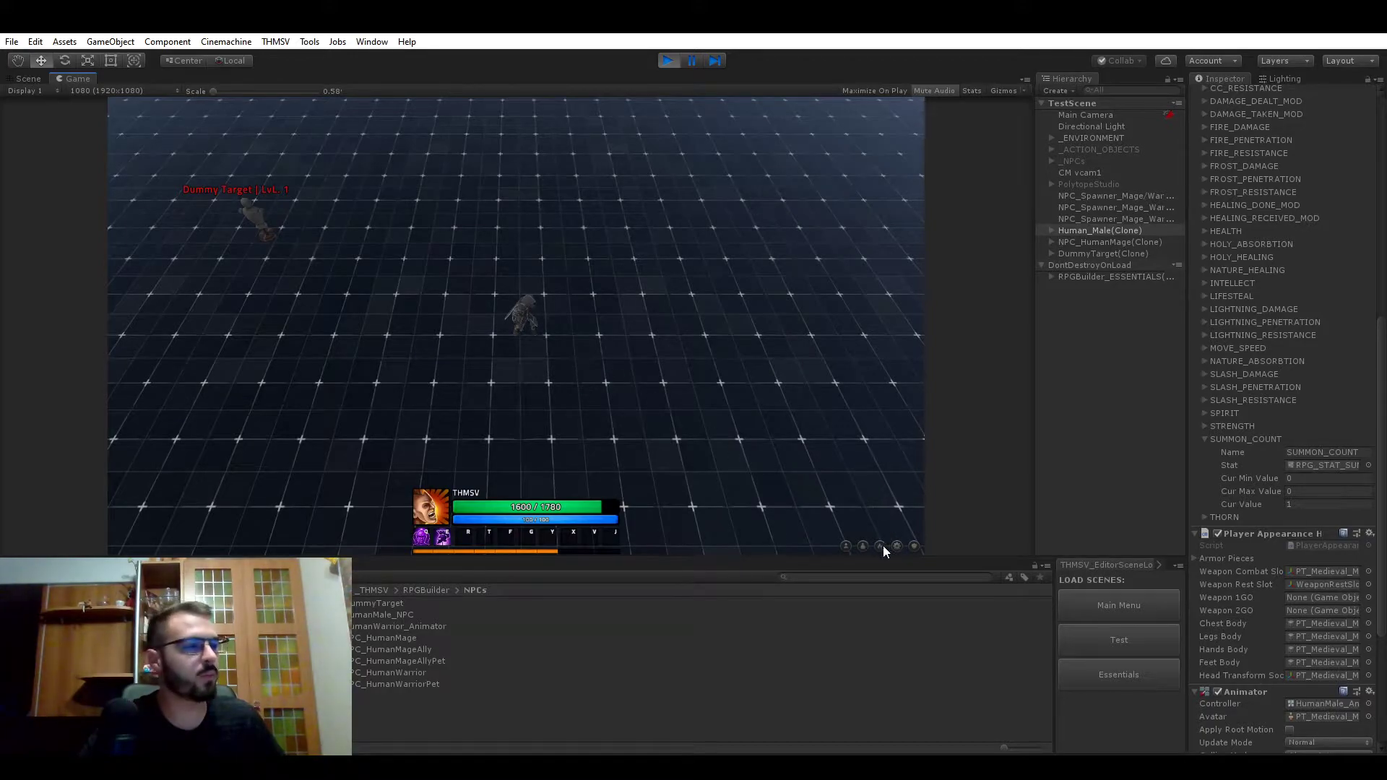
Reopen the SpawnWarrior effect in the RPG Builder editor and check its spawn count
left_click(266, 44)
left_click(298, 56)
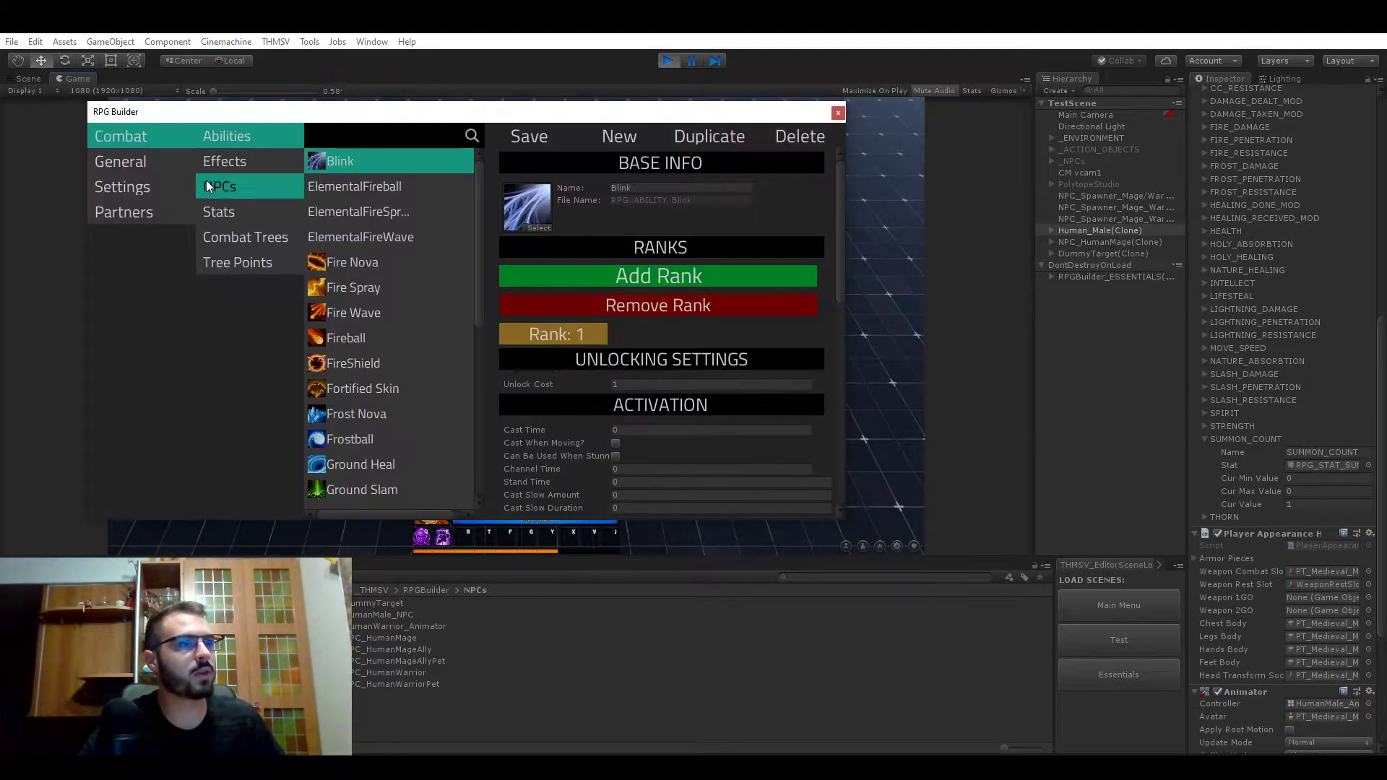
left_click(225, 161)
scroll(397, 361, "down", 2)
left_click(366, 447)
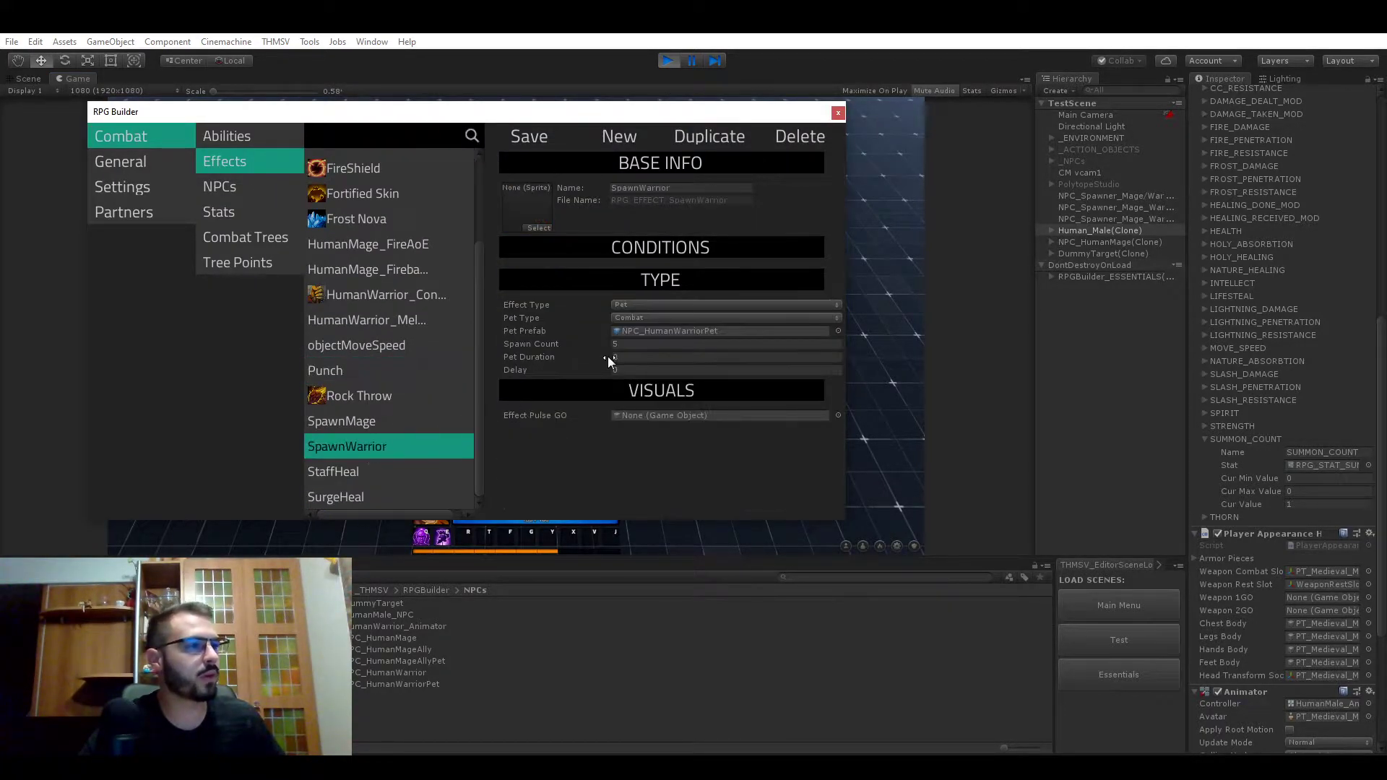
left_click(636, 346)
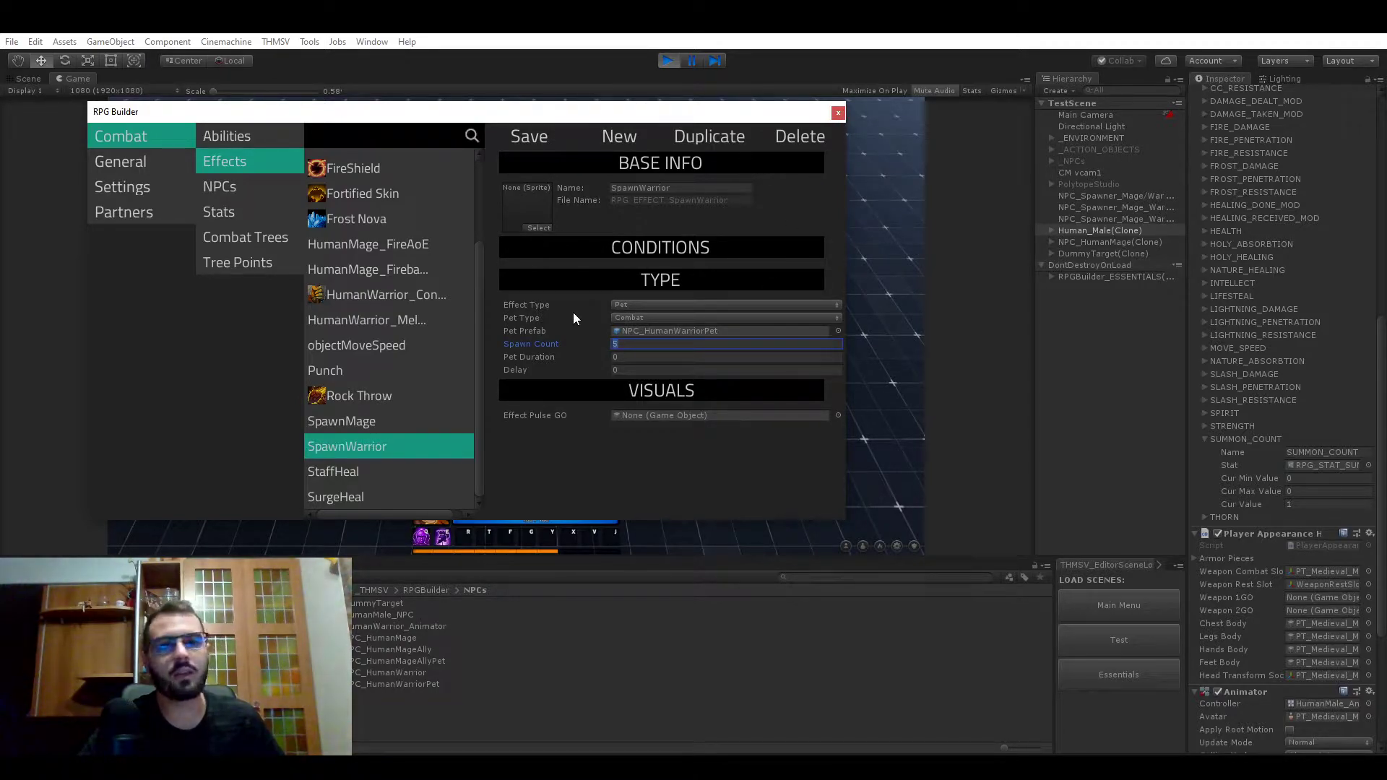
Close the RPG Builder editor and cast the warrior summoning ability in the running game
left_click(838, 115)
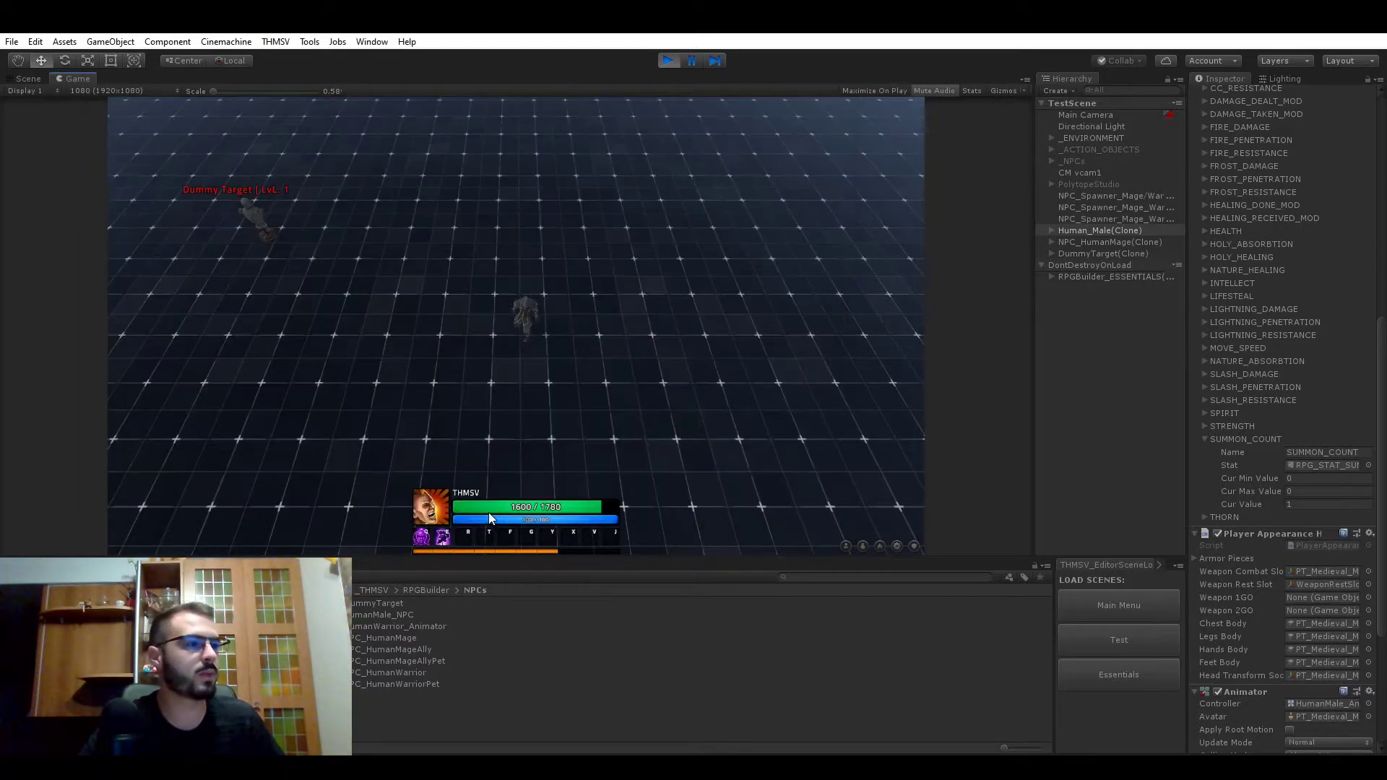
key("q")
key("d")
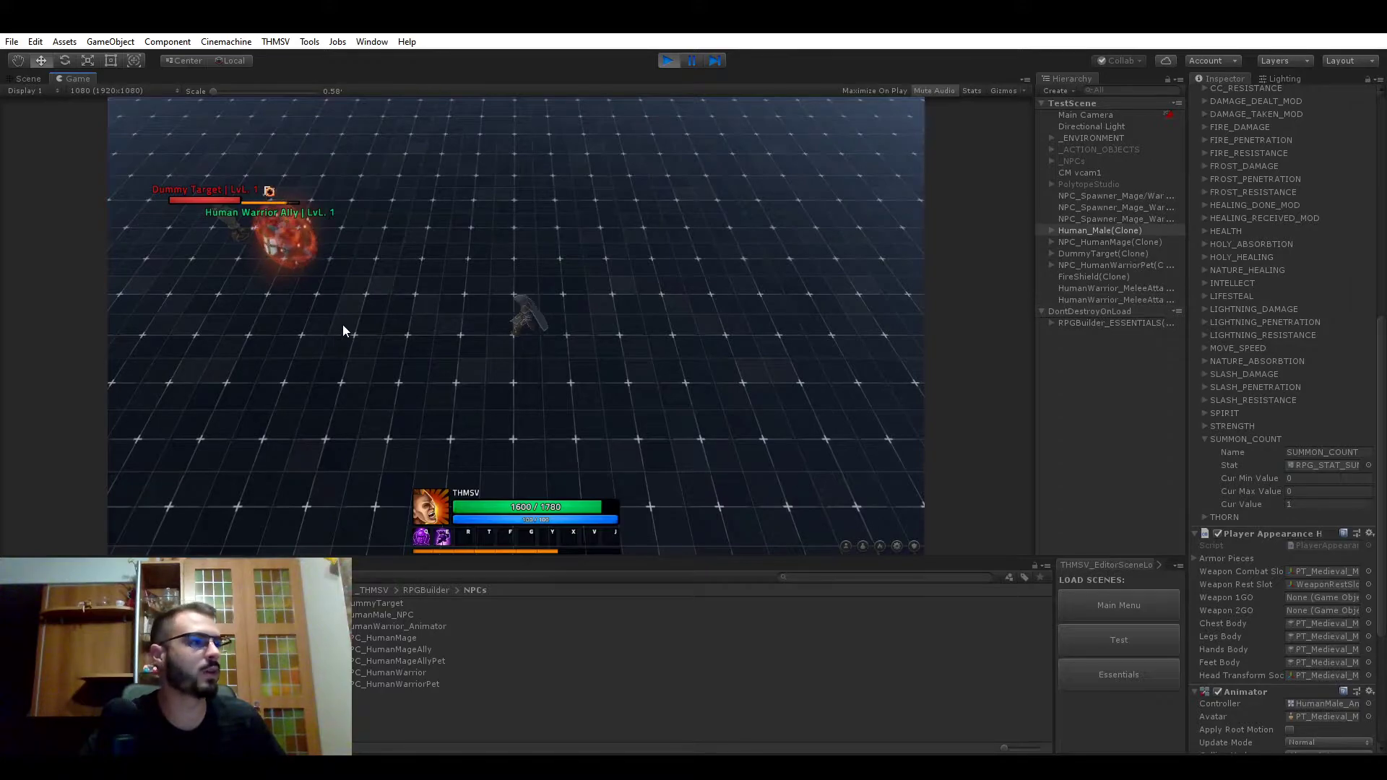
Maximize the game view and equip the Trainee Staff from the character's inventory
left_click(862, 545)
mouse_move(638, 261)
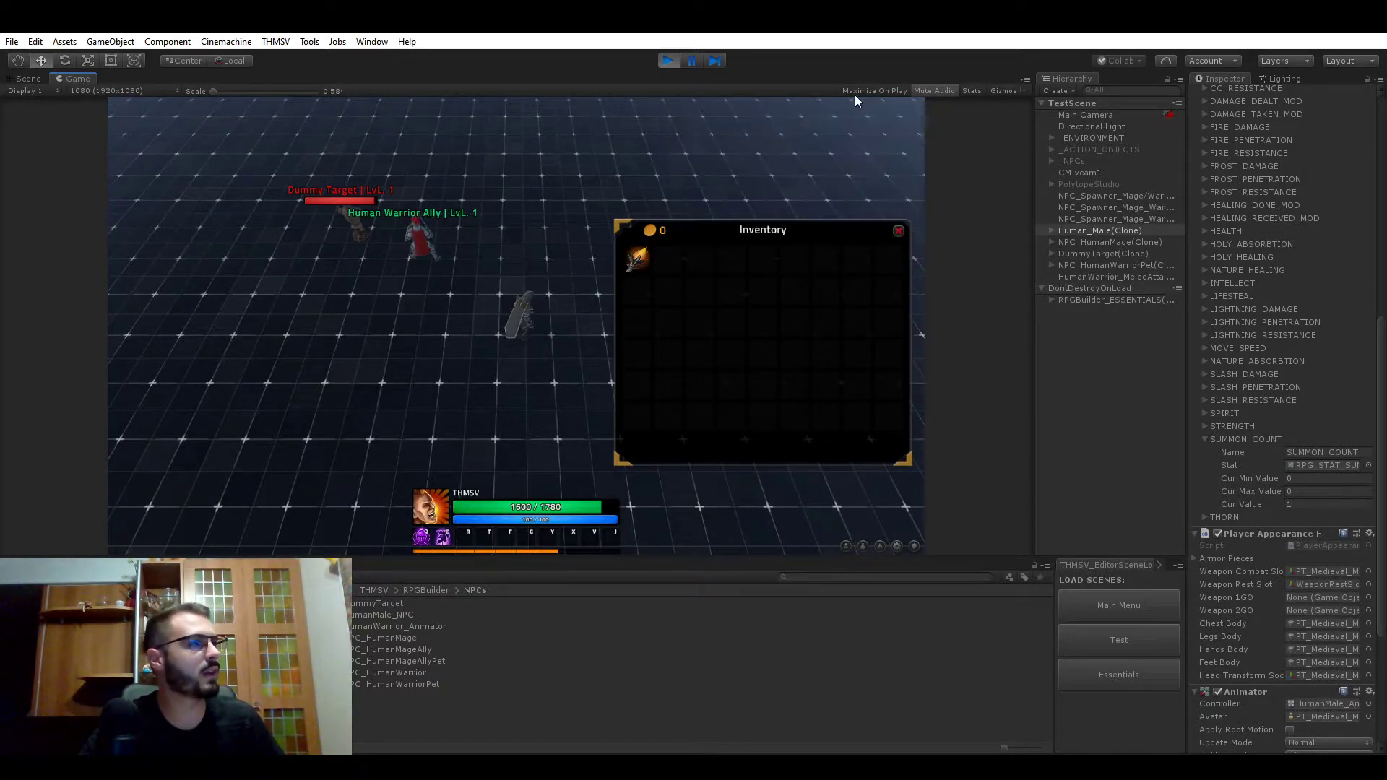
key("shift+space")
mouse_move(867, 331)
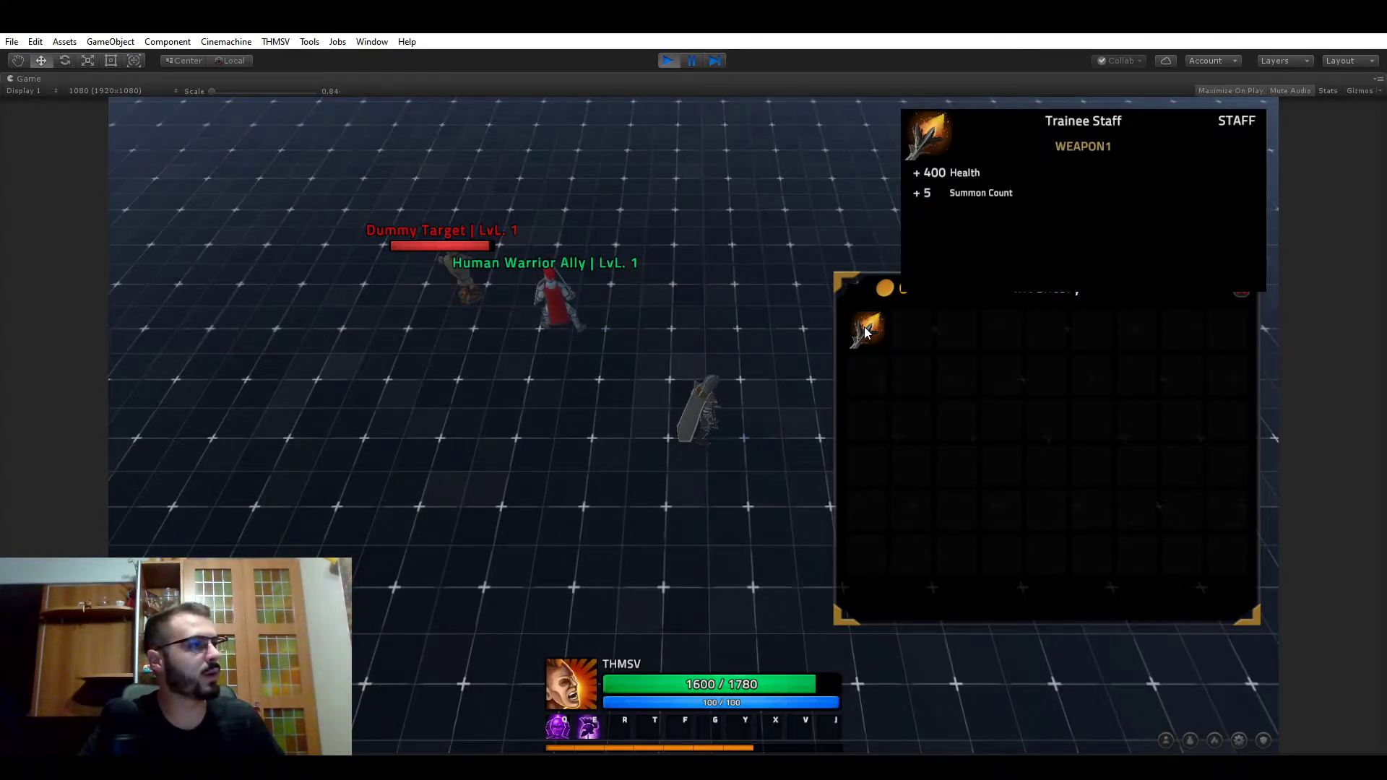
right_click(867, 331)
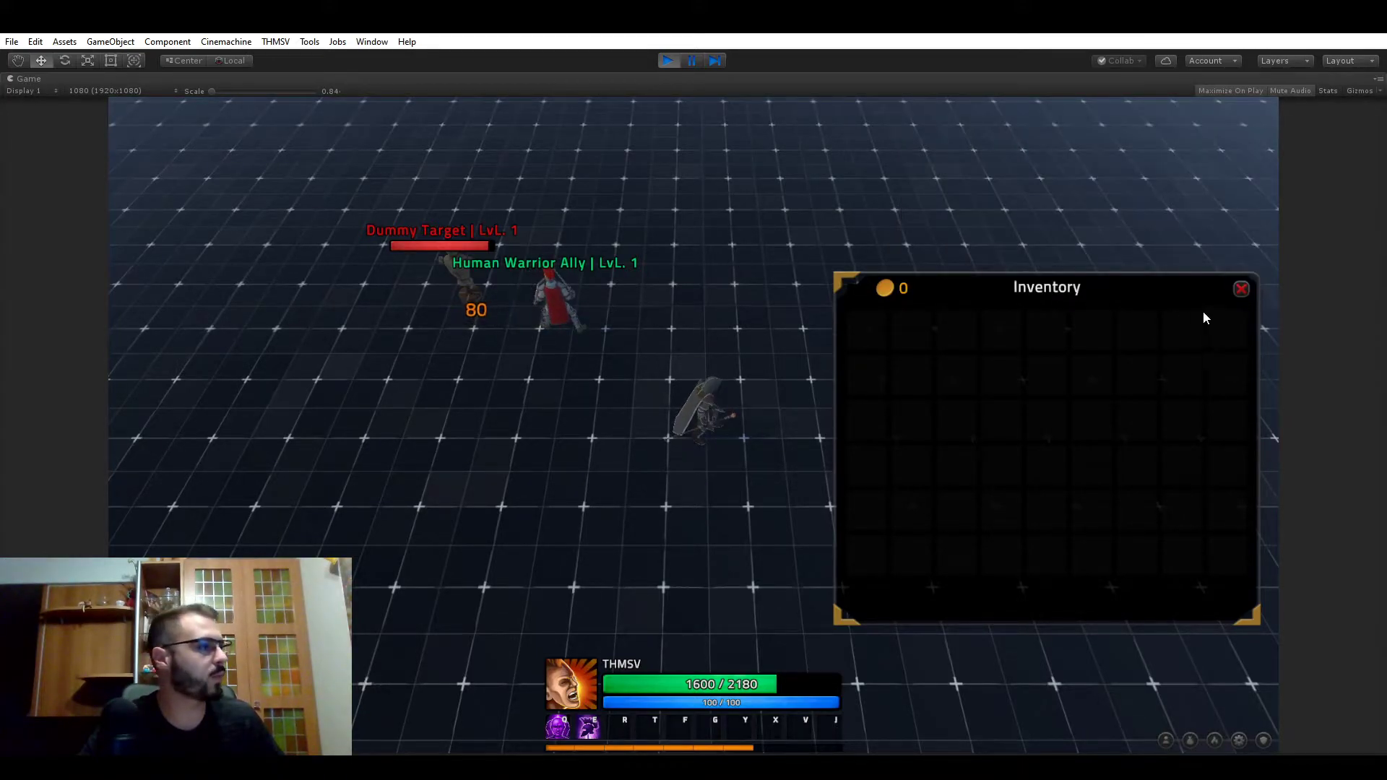
Close the inventory and cast the warrior summoning ability again with the staff equipped
left_click(1242, 289)
key("q")
key("w")
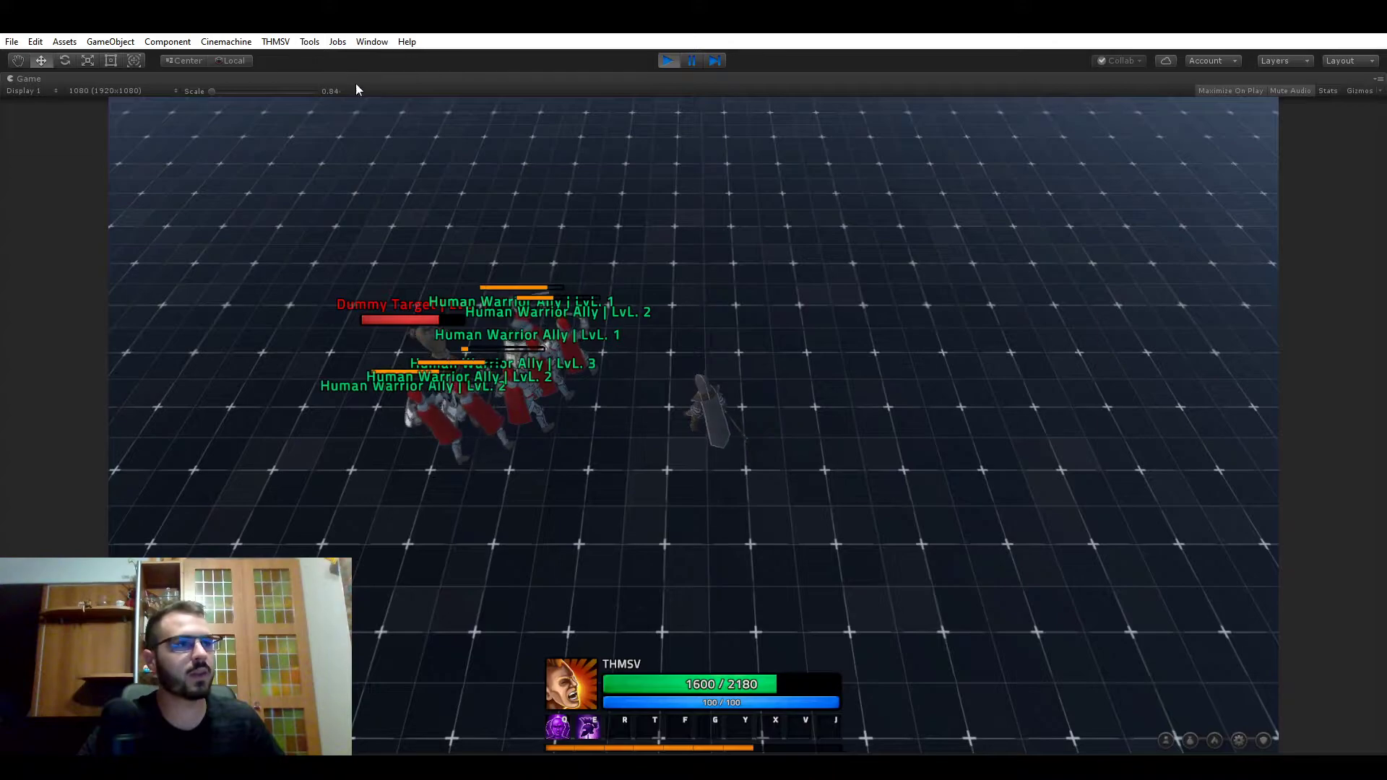
Open the Human Mage Ally NPC in the RPG Builder editor to view its settings
left_click(275, 42)
left_click(296, 53)
left_click(241, 186)
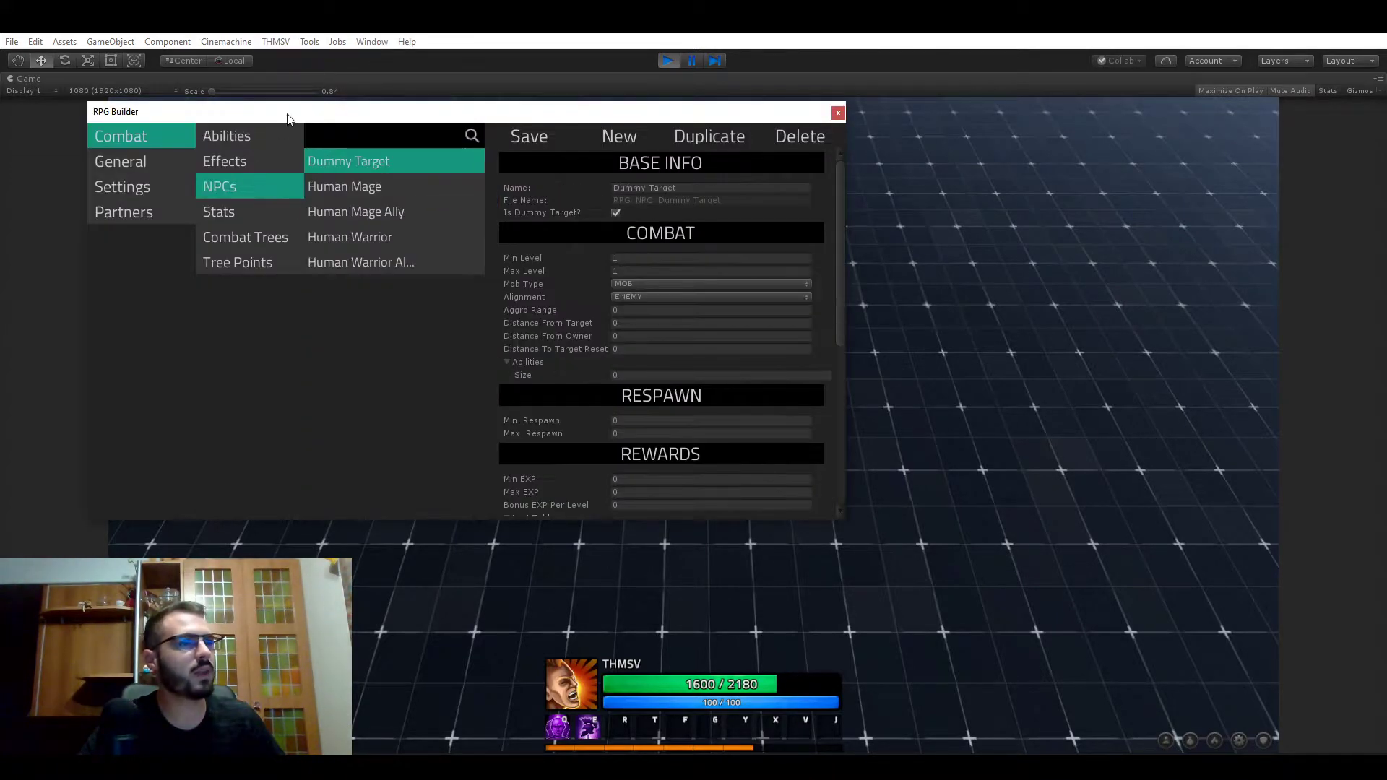
left_click_drag(287, 118, 358, 149)
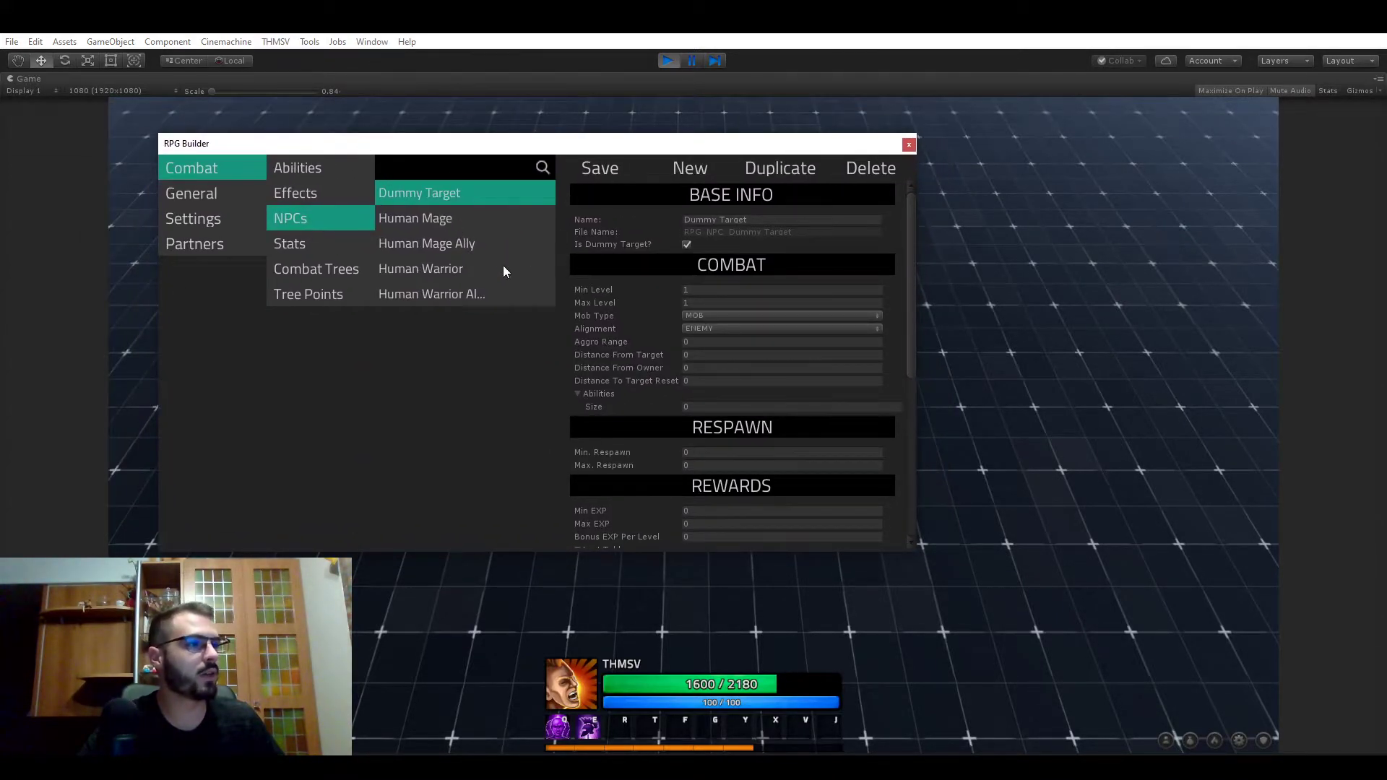
left_click(466, 242)
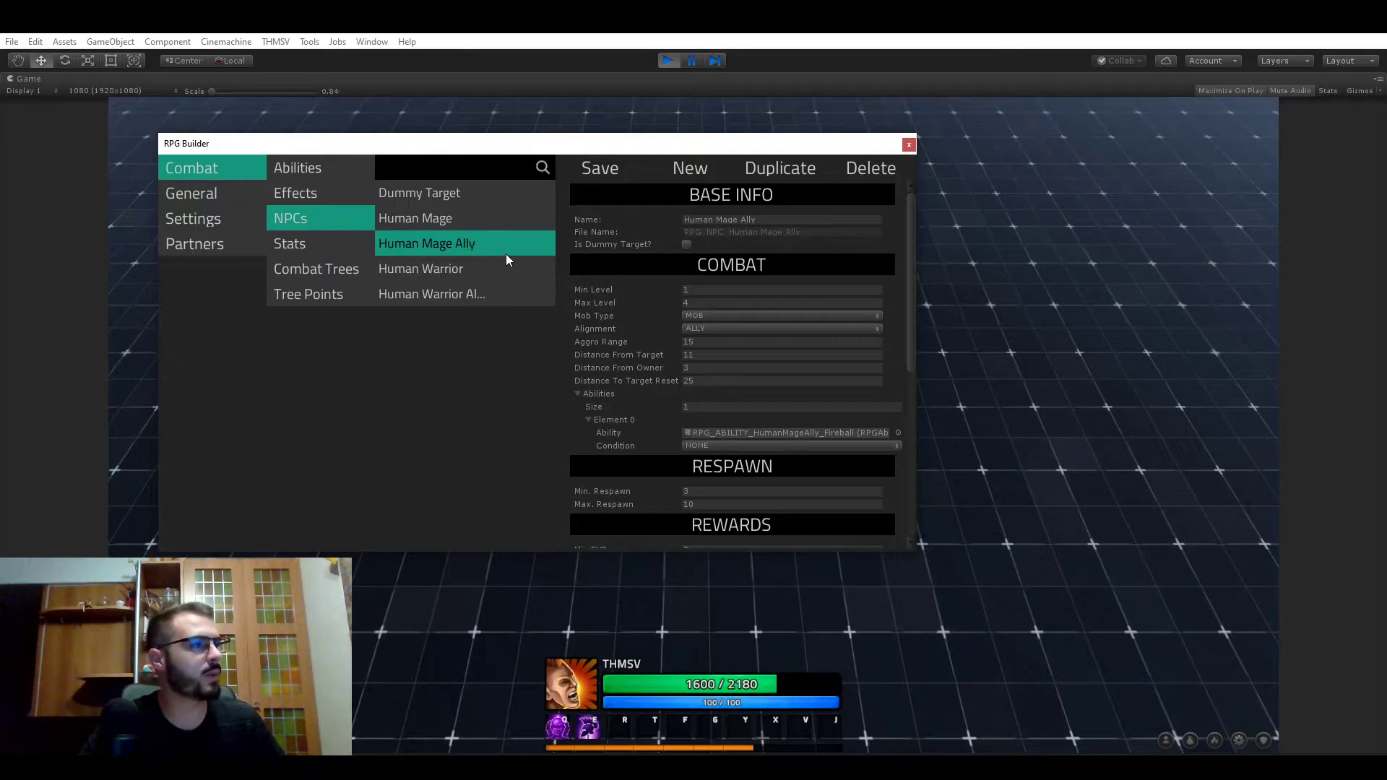
Compare the Human Mage Ally and Human Warrior Ally NPC settings, and look through the warrior ally's stats
left_click(466, 268)
left_click(469, 292)
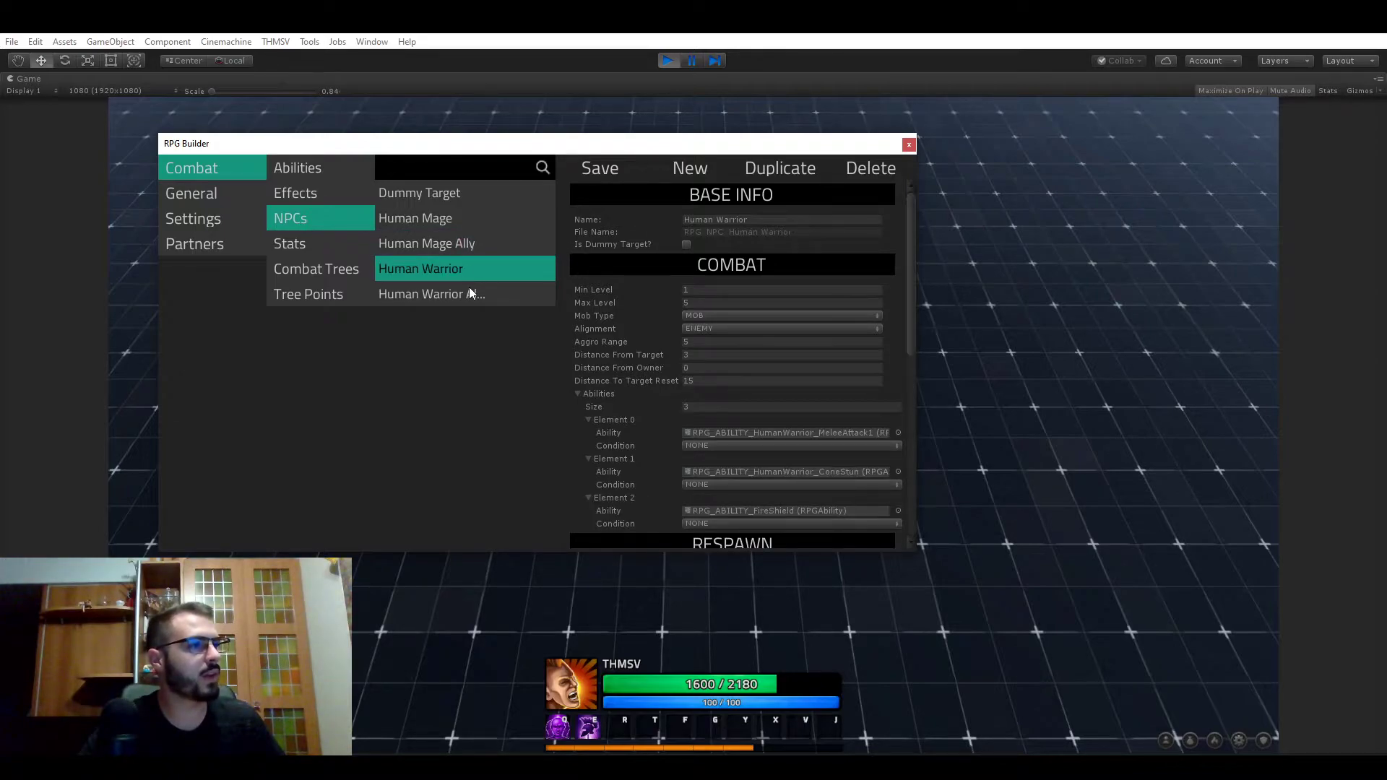
left_click(445, 243)
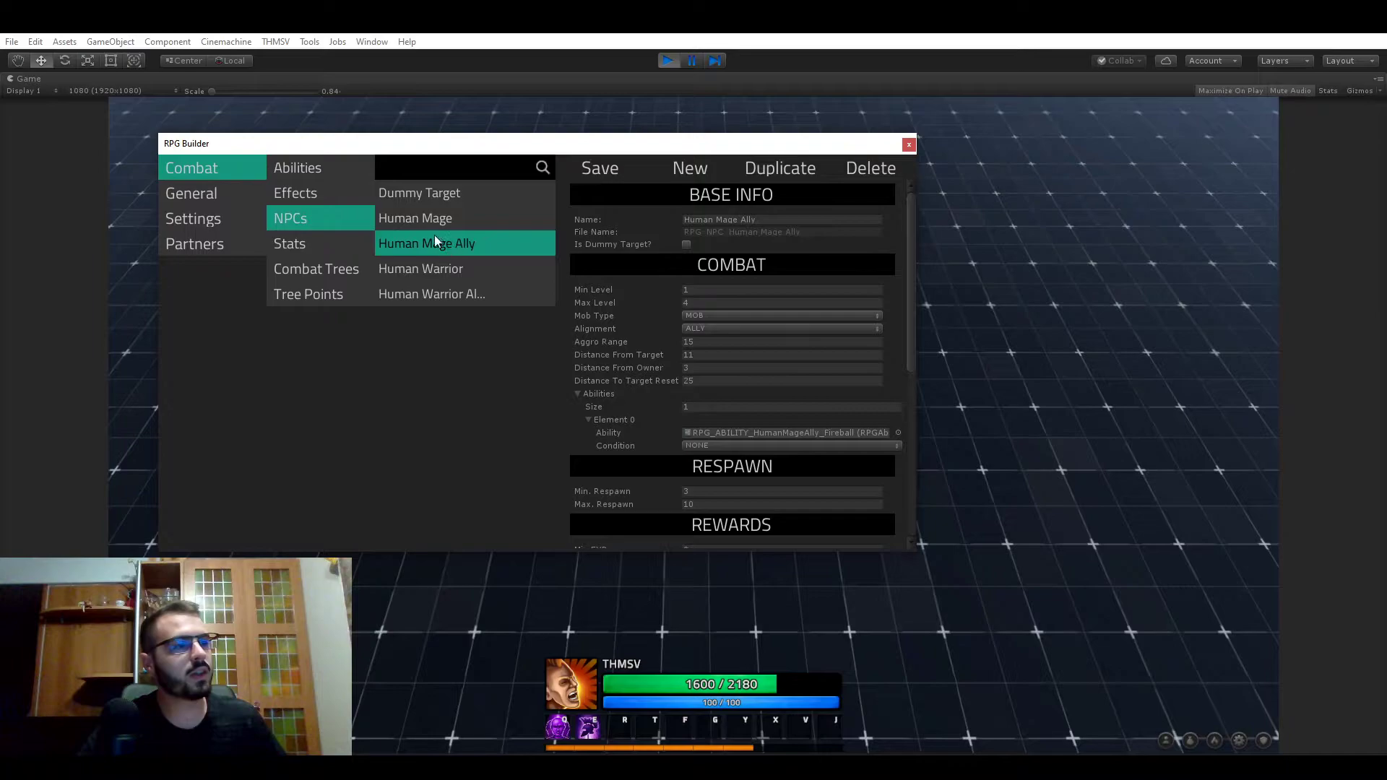
left_click(473, 293)
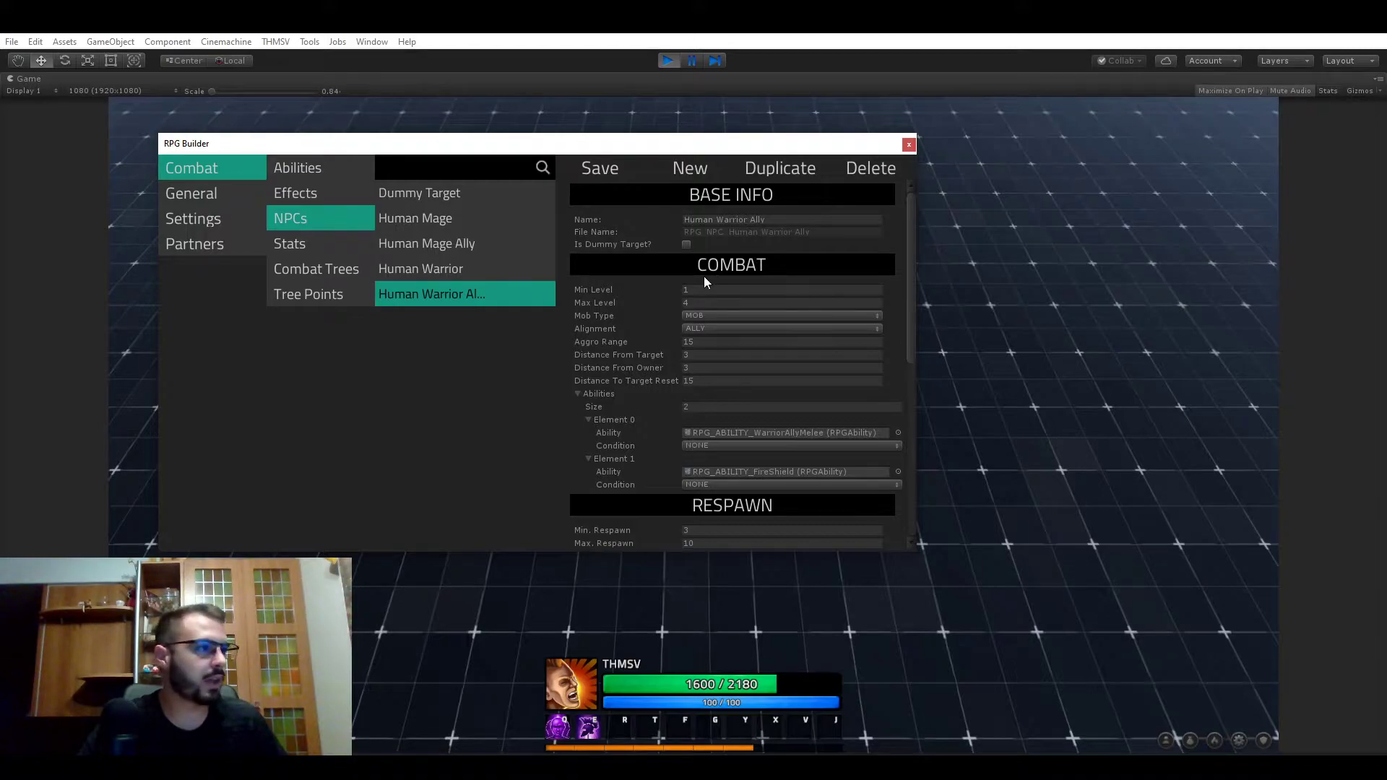
scroll(713, 326, "down", 10)
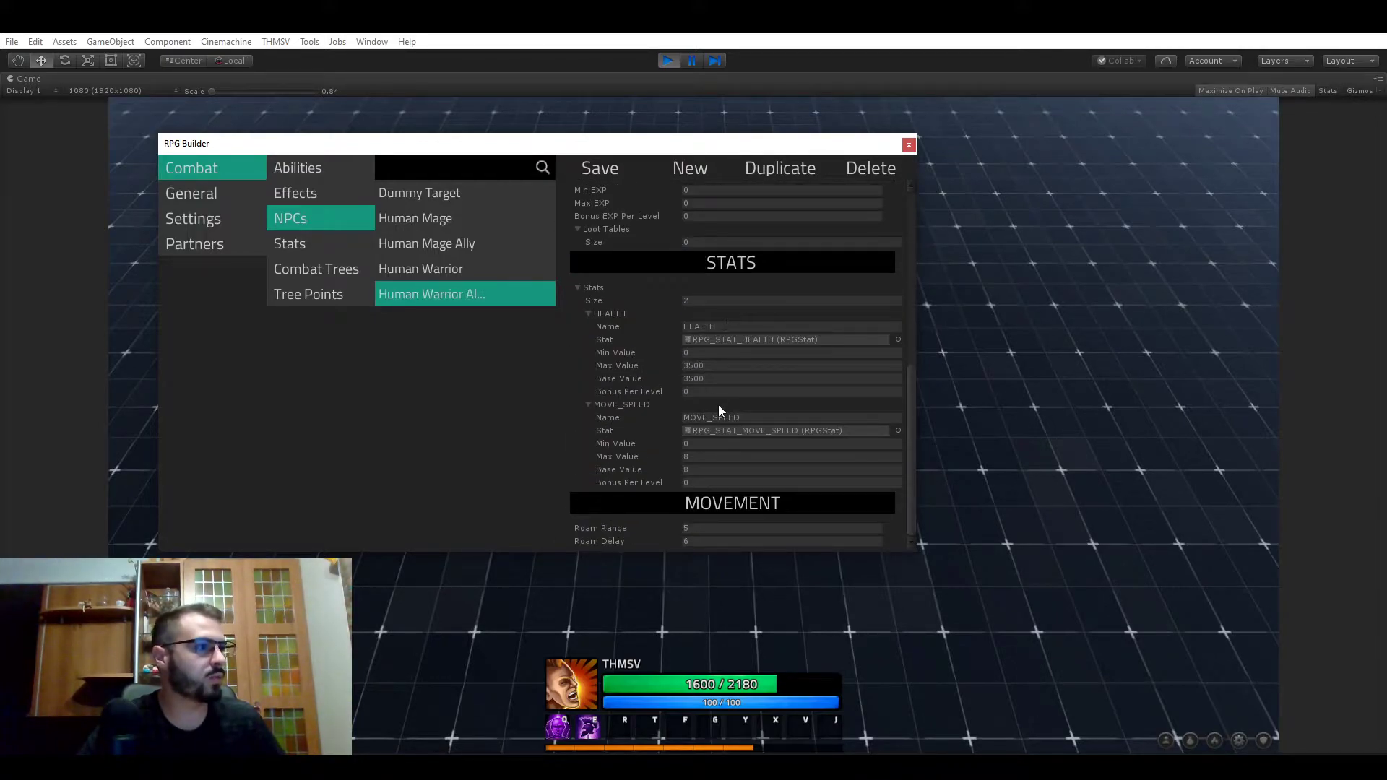
scroll(713, 420, "up", 10)
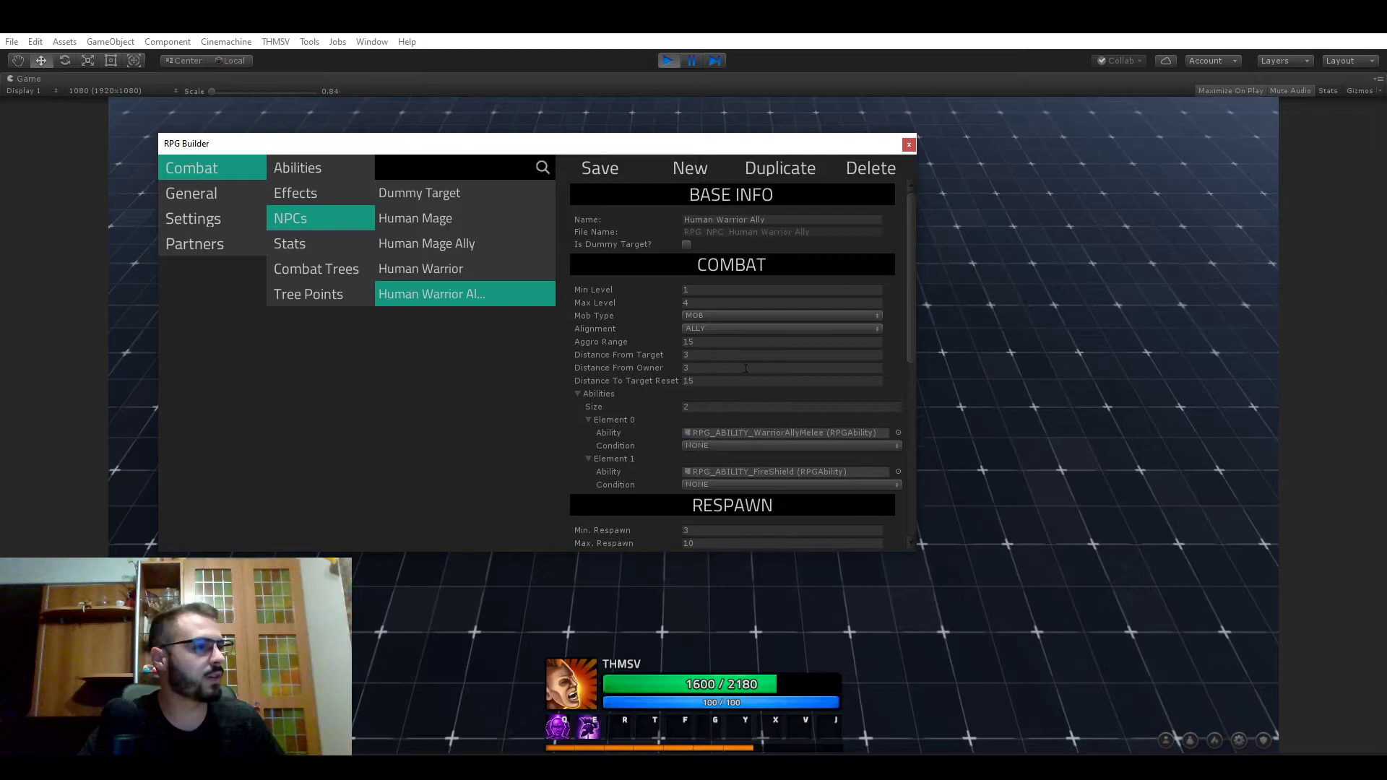
Check the Alignment options and distance settings of the Human Warrior Ally, and close the RPG Builder editor
left_click(704, 328)
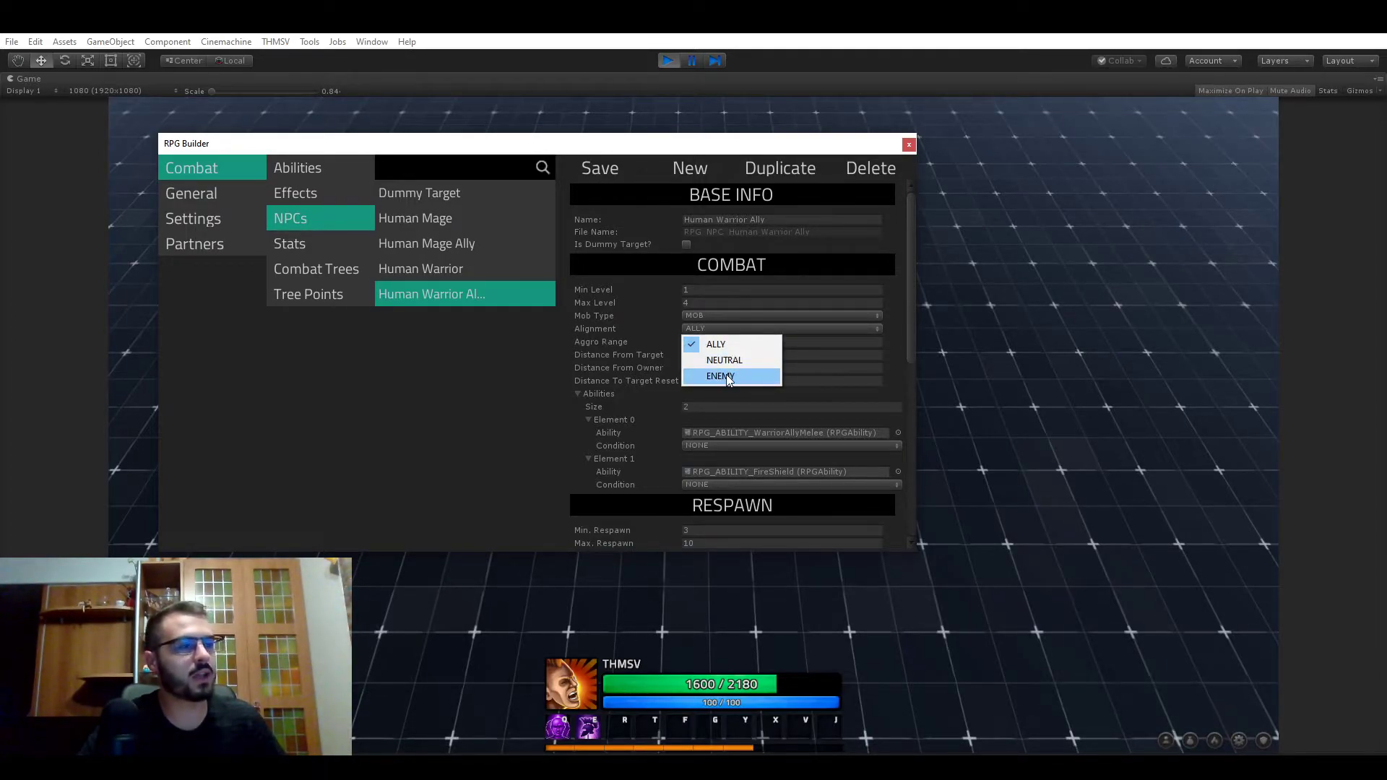
left_click(527, 437)
scroll(712, 352, "down", 2)
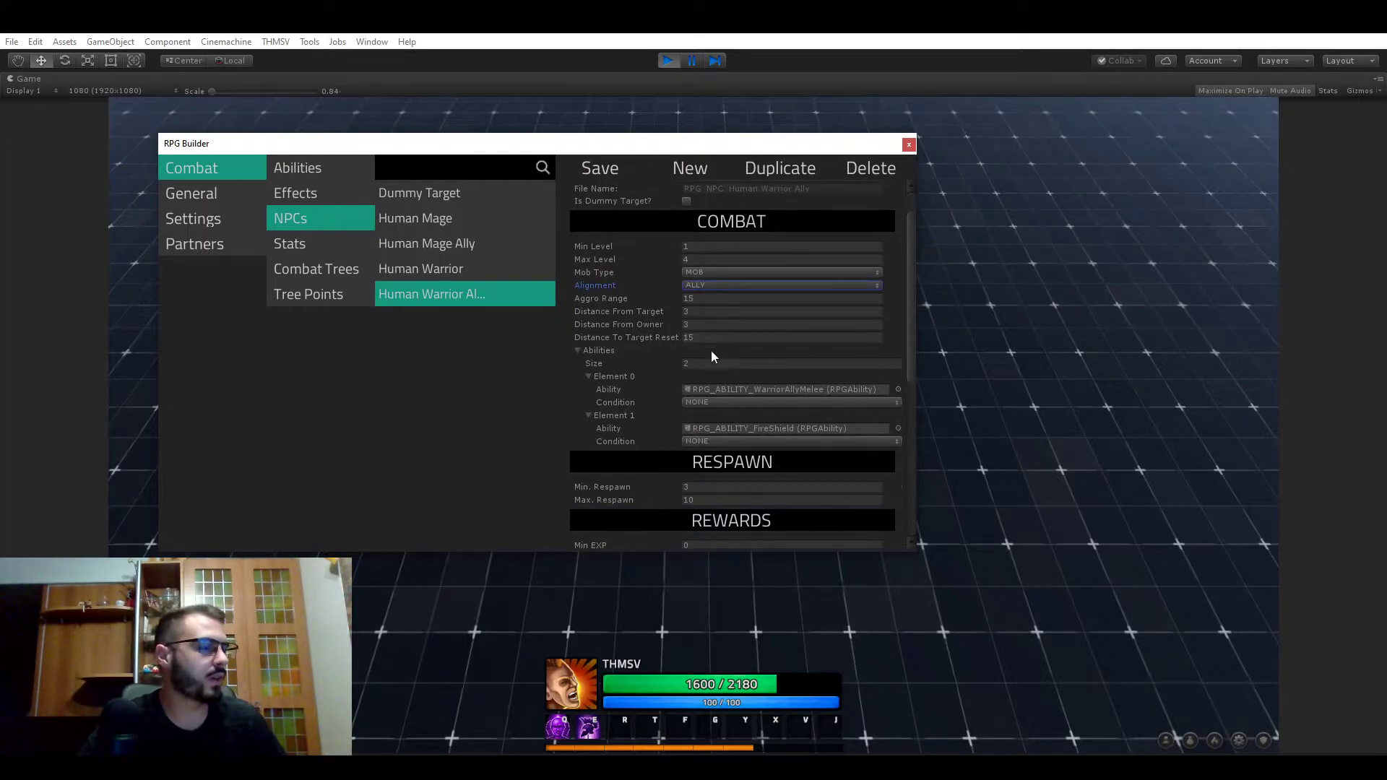
scroll(712, 348, "up", 1)
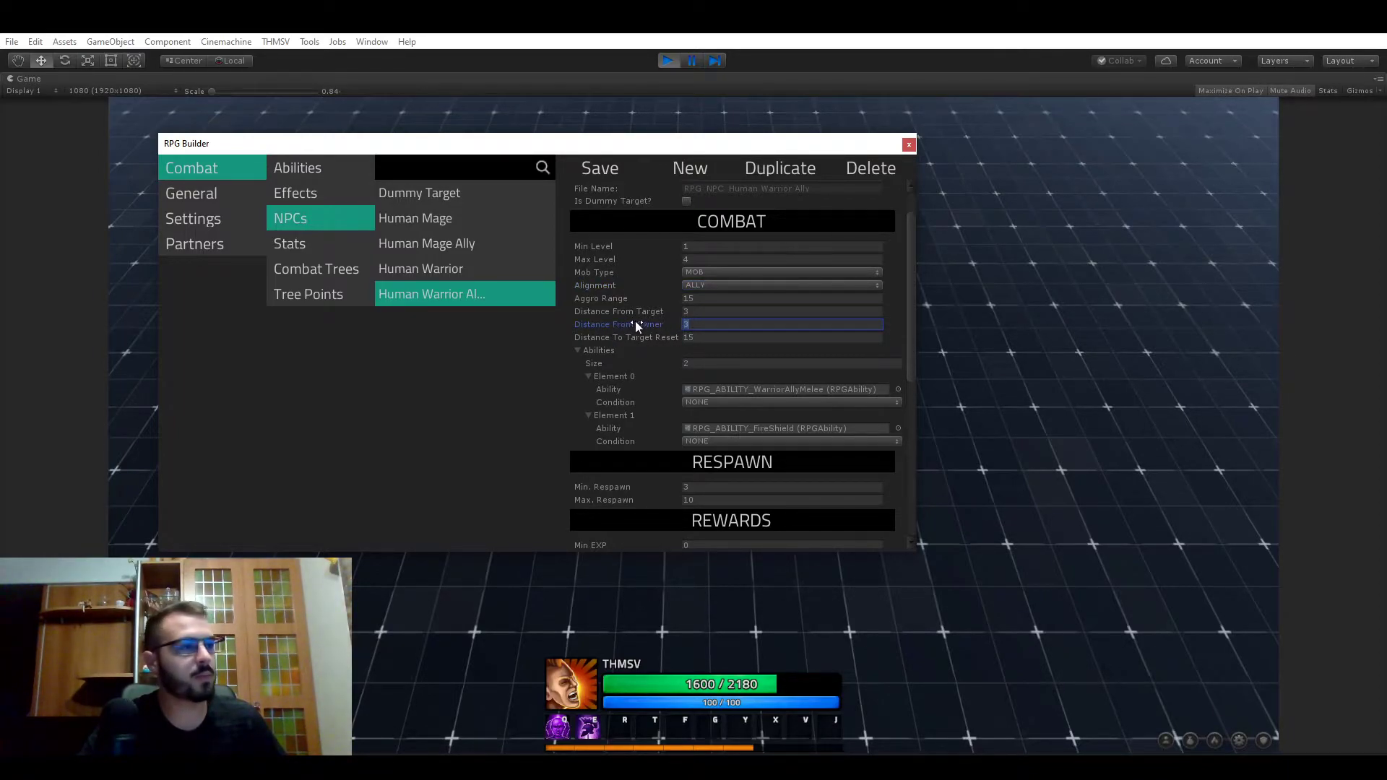
left_click(909, 145)
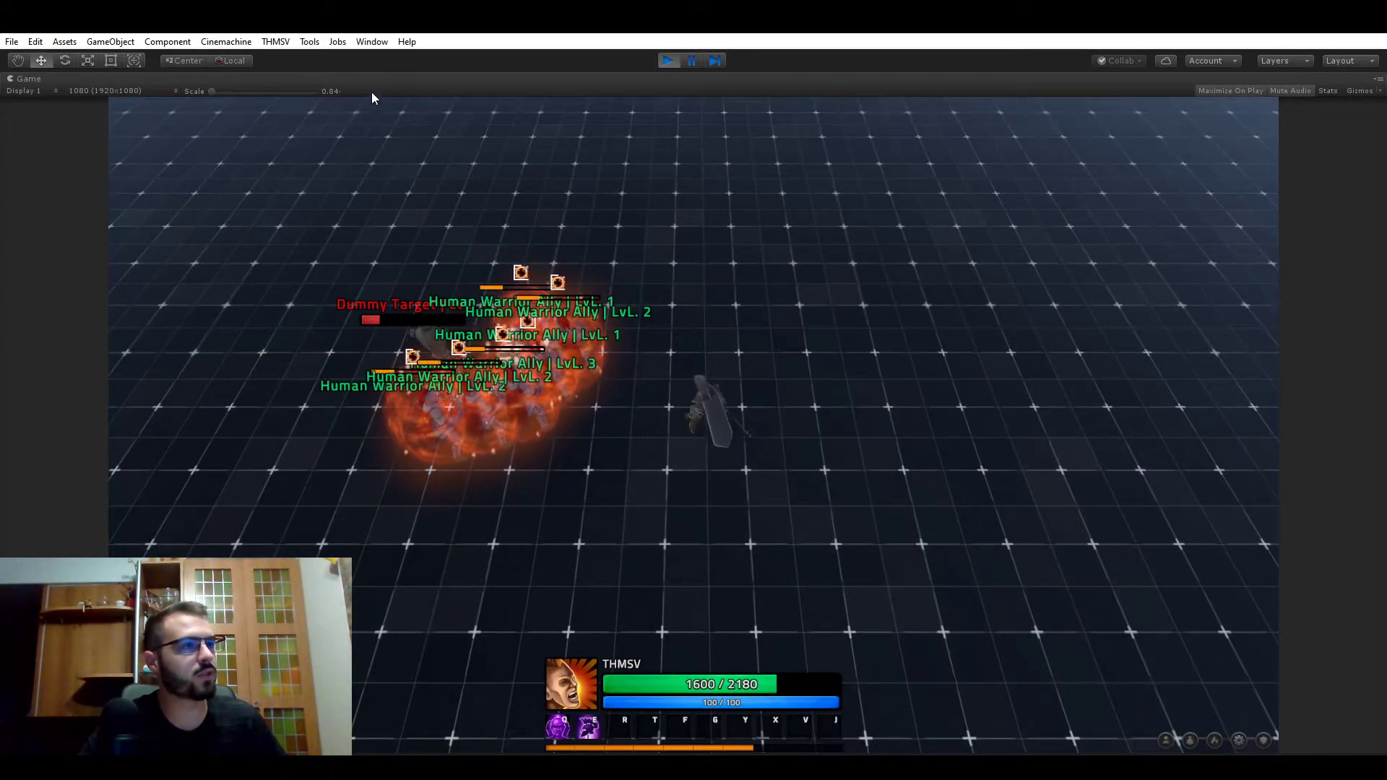
Reopen the RPG Builder editor, review the Human Warrior Ally's combat settings and abilities, and close it
left_click(277, 42)
left_click(306, 62)
left_click_drag(352, 150, 732, 132)
left_click(695, 201)
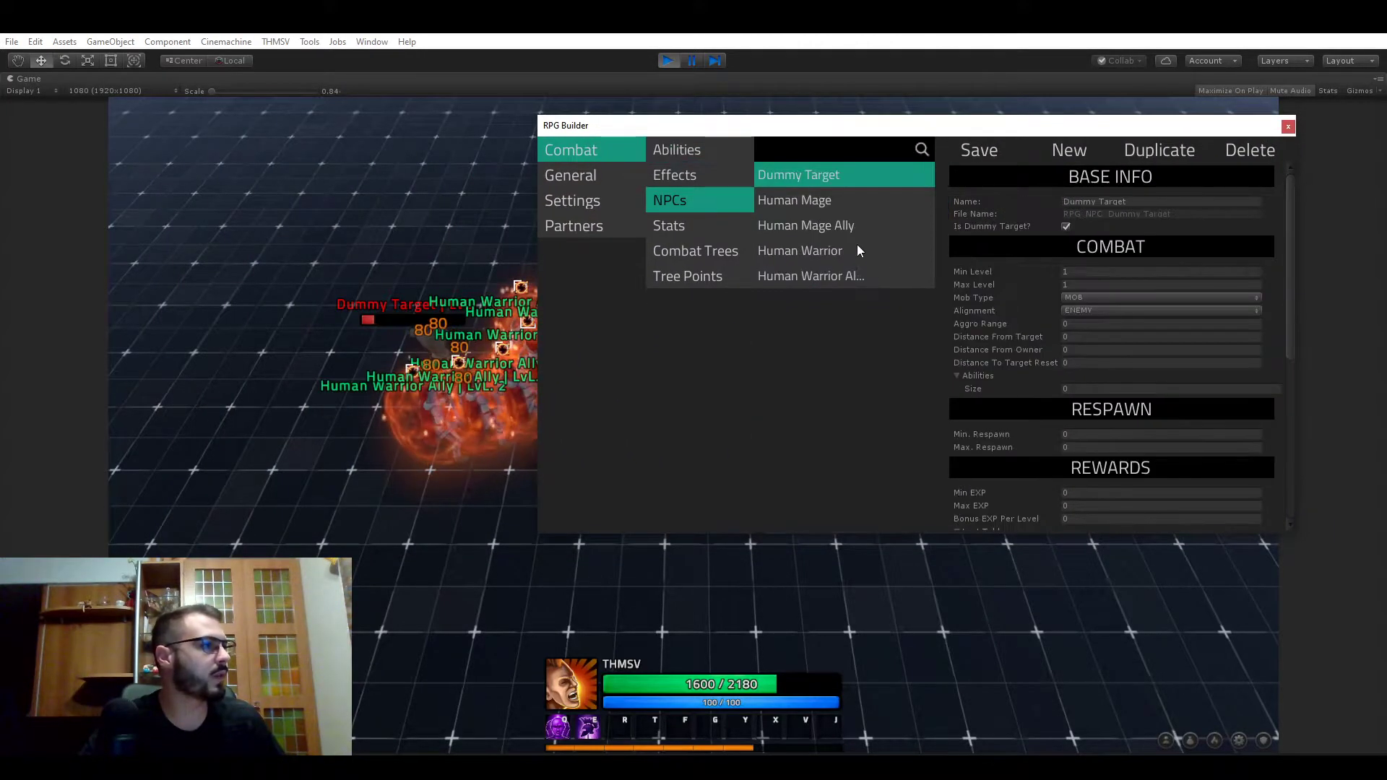
left_click(838, 276)
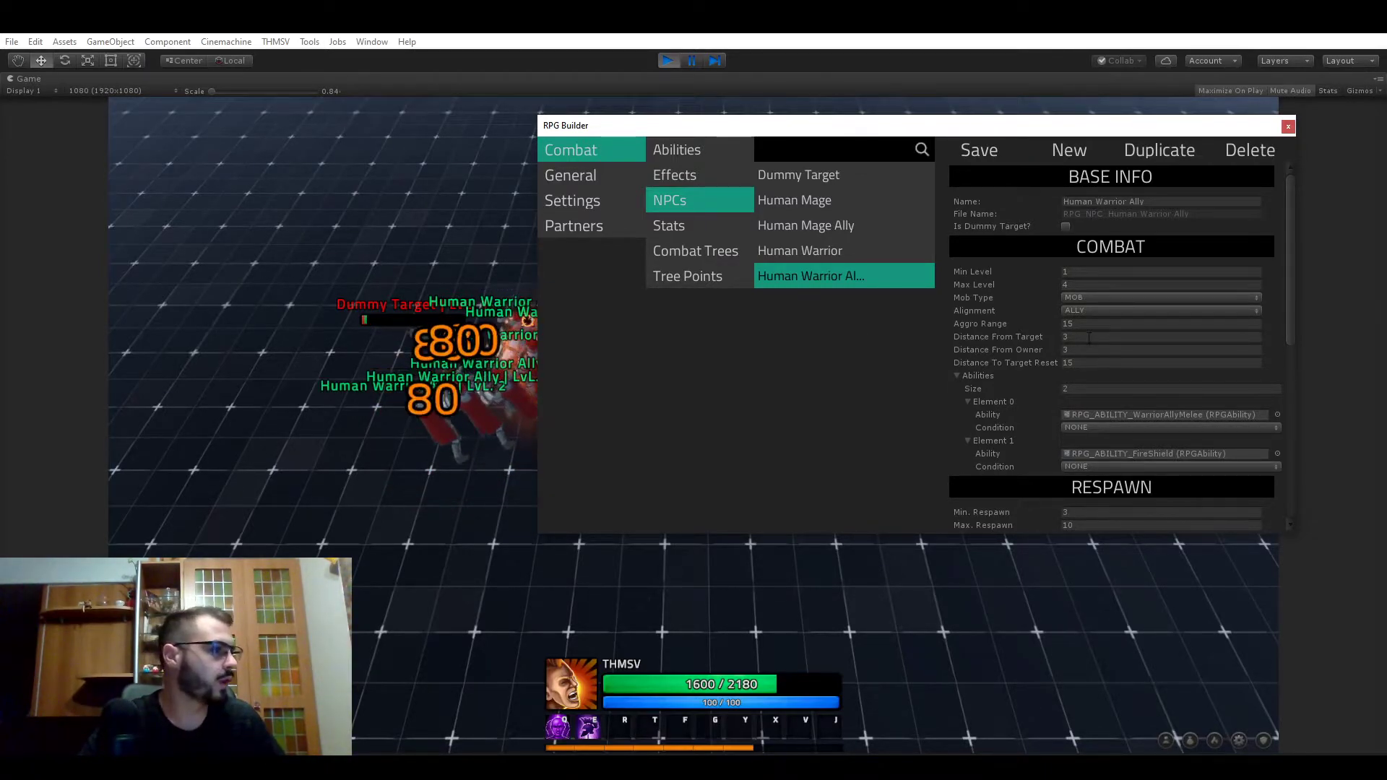
scroll(1084, 346, "down", 3)
scroll(1109, 322, "down", 4)
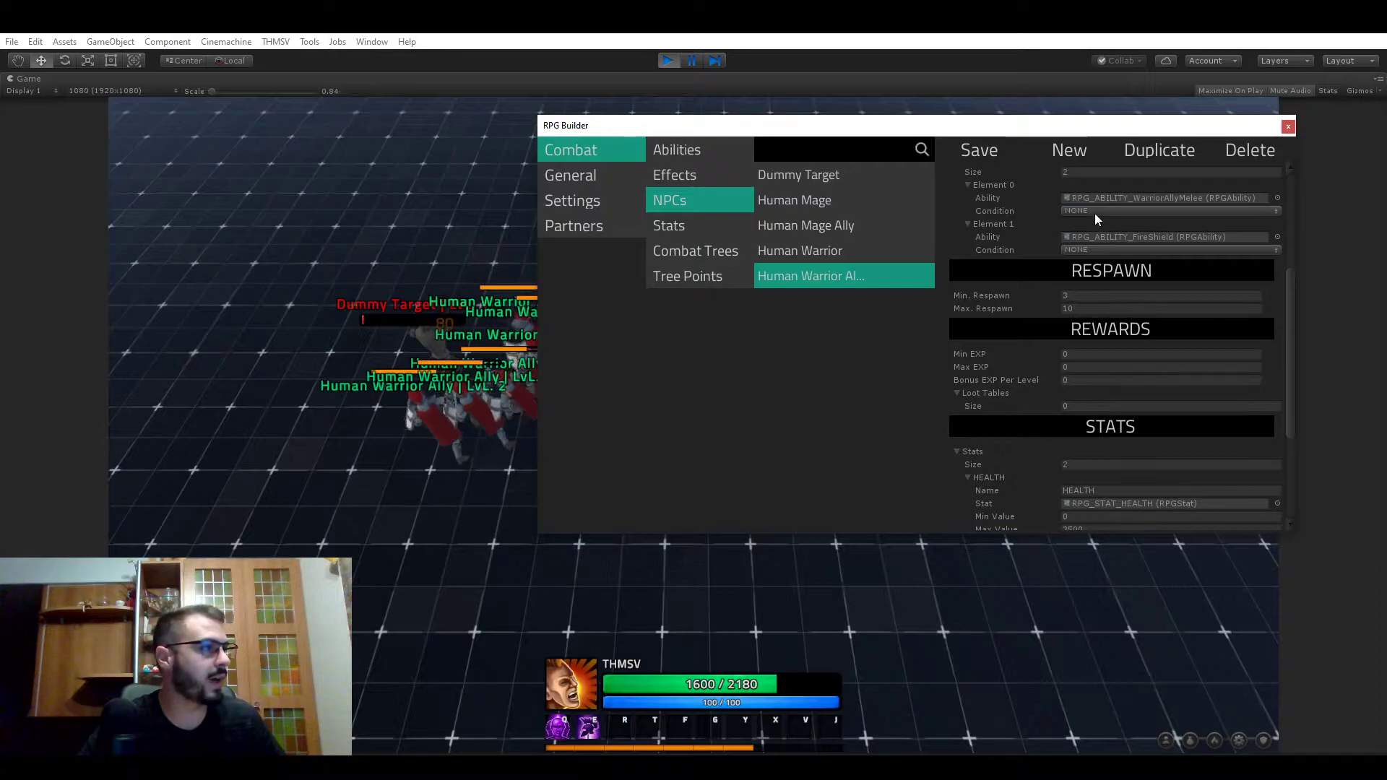
left_click(1288, 127)
Locate DummyTarget(Clone) in the Scene view and delete it from the running scene
key("shift+space")
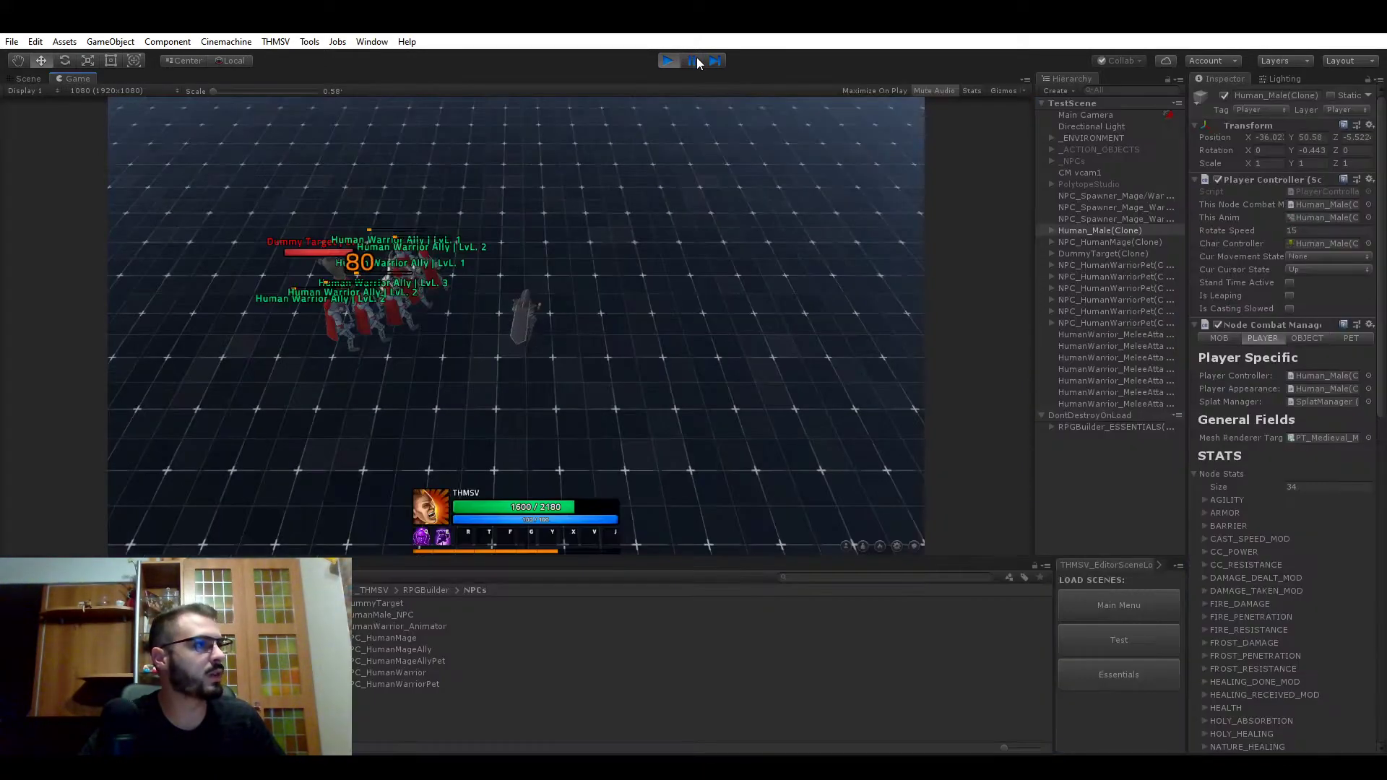
left_click(29, 79)
right_click_drag(542, 235, 378, 215)
mouse_move(377, 214)
left_mouse_down("alt")
mouse_move(638, 242)
mouse_move(767, 216)
mouse_move(975, 224)
left_mouse_up("alt")
left_click(1081, 252)
double_click(1081, 257)
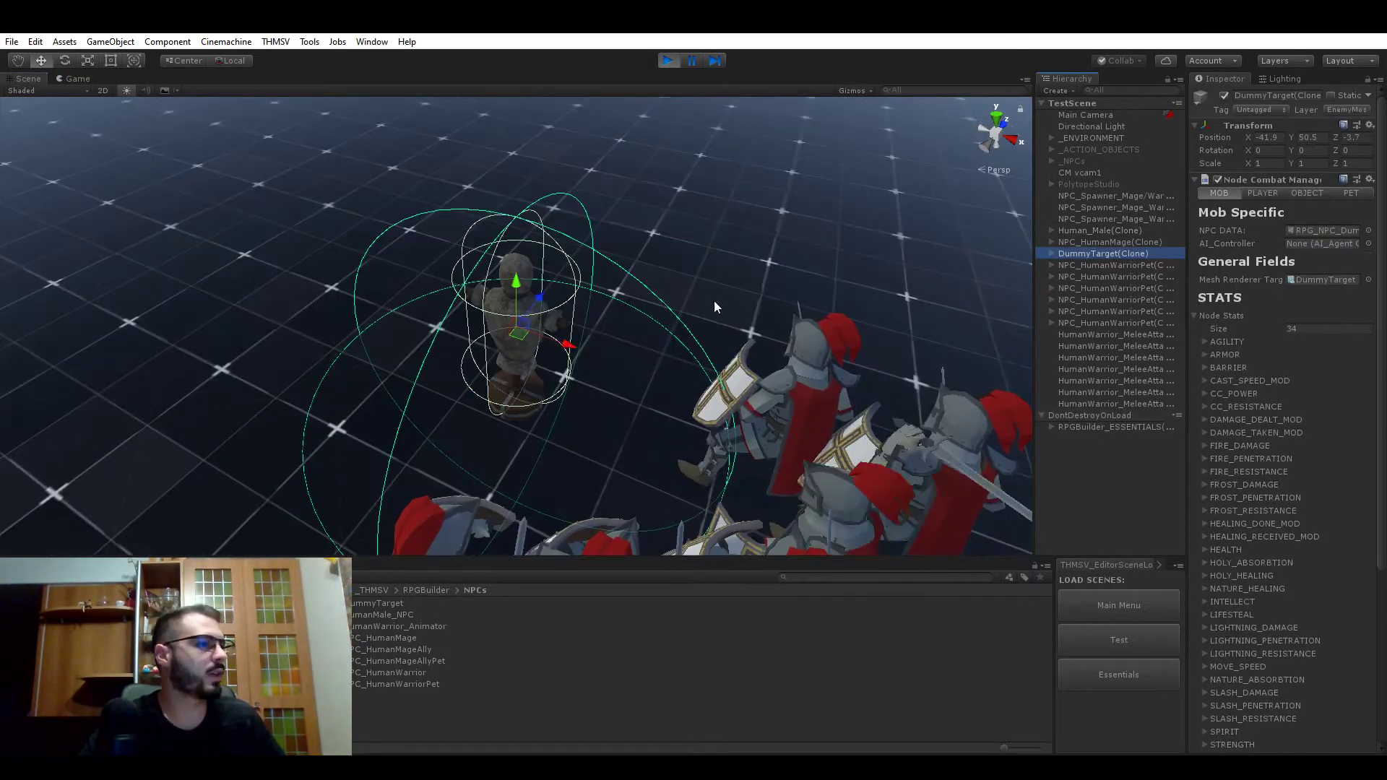
right_click_drag(578, 303, 624, 258)
scroll(628, 263, "down", 2)
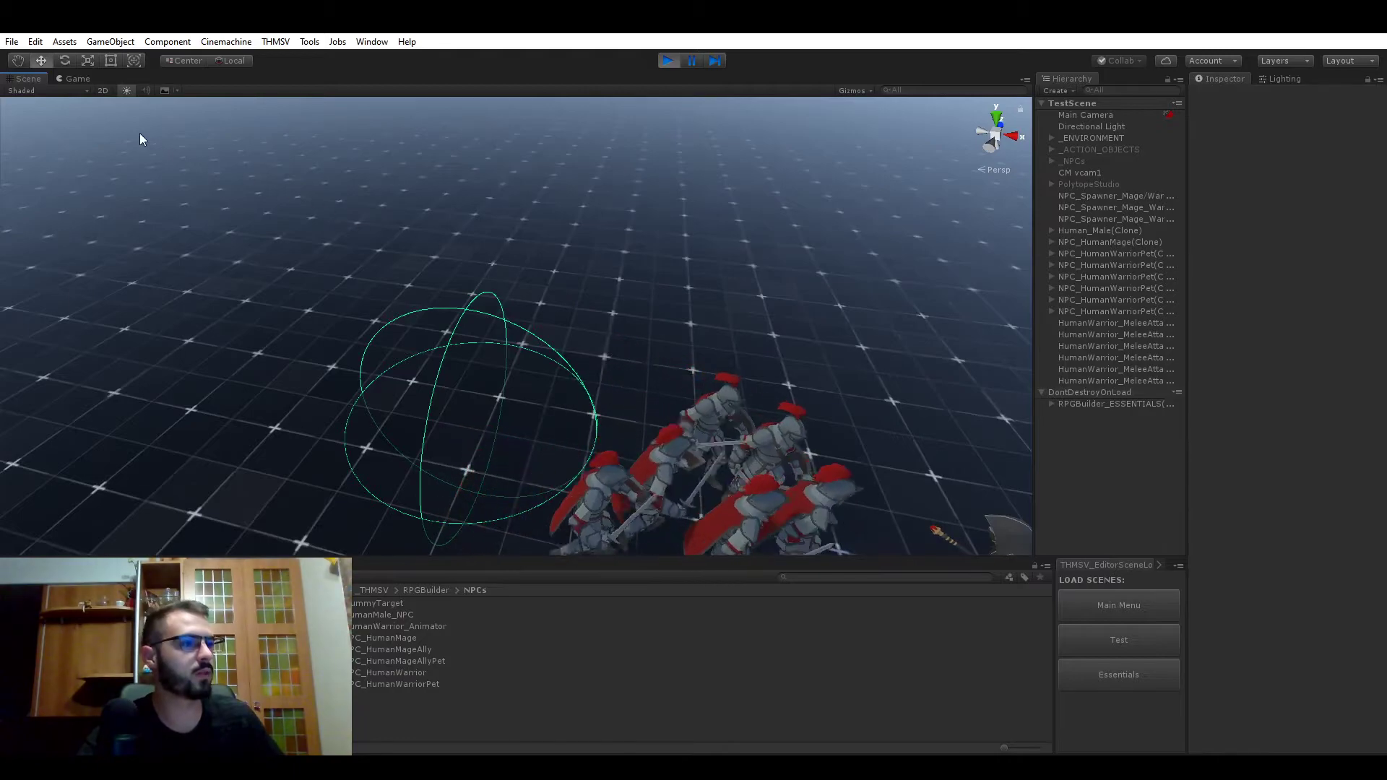
Return to the maximized game view and lead the warrior pets into a fight with the Human Mage
left_click(74, 78)
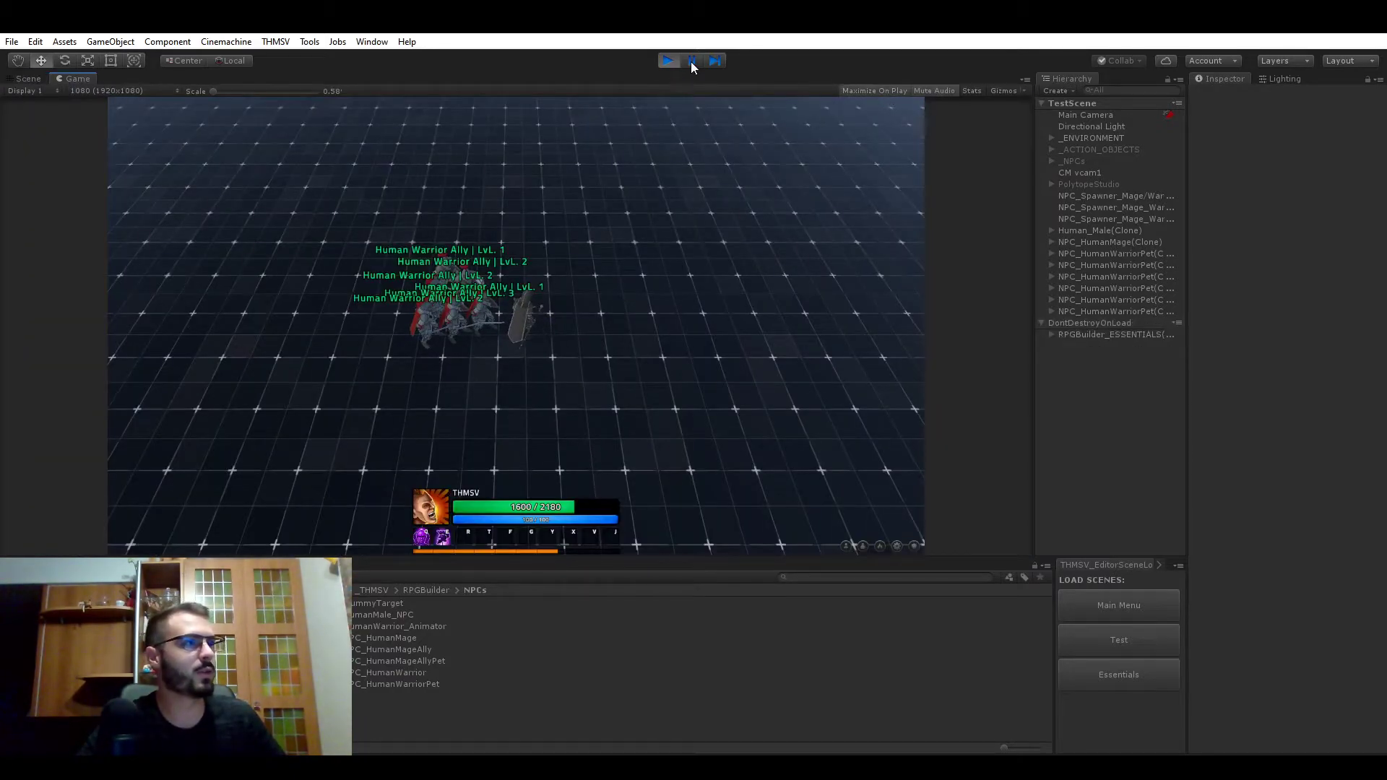
key("shift+space")
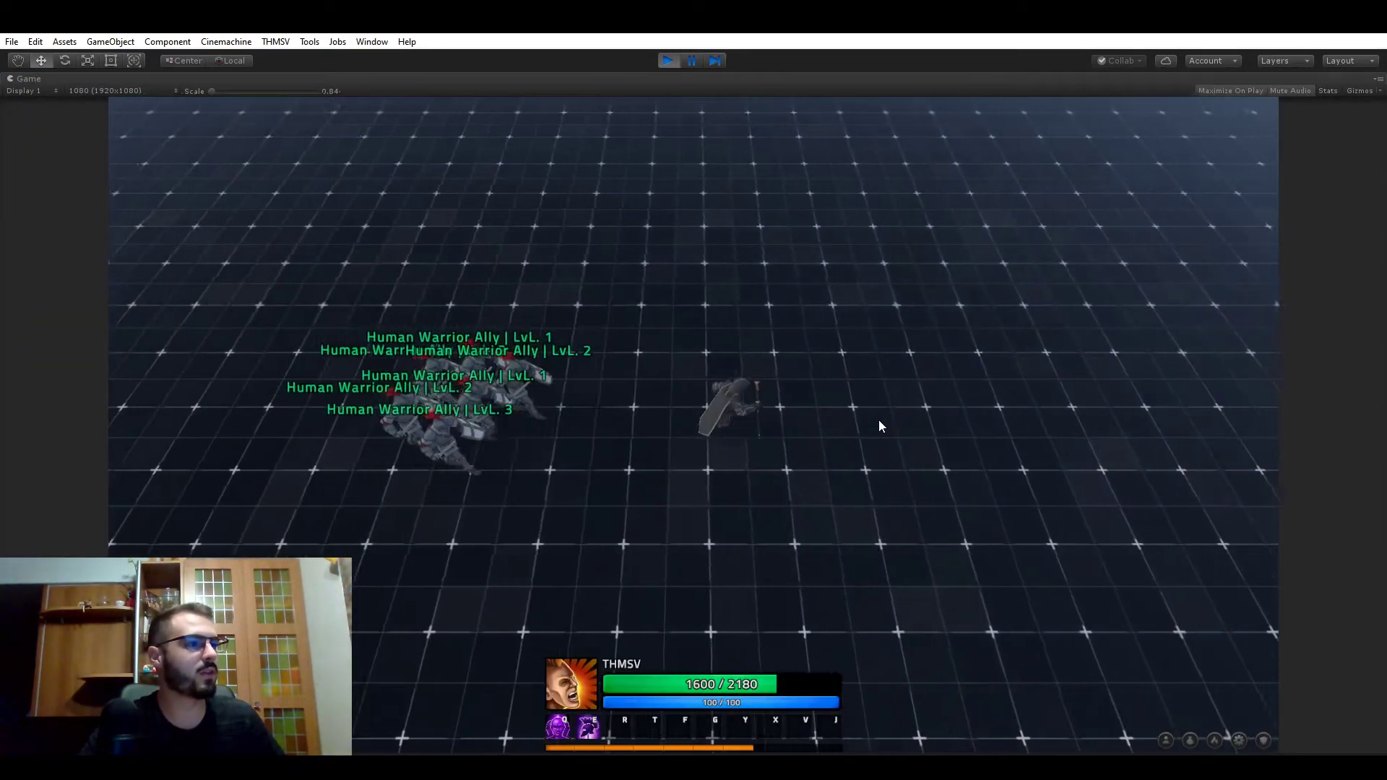
key("w")
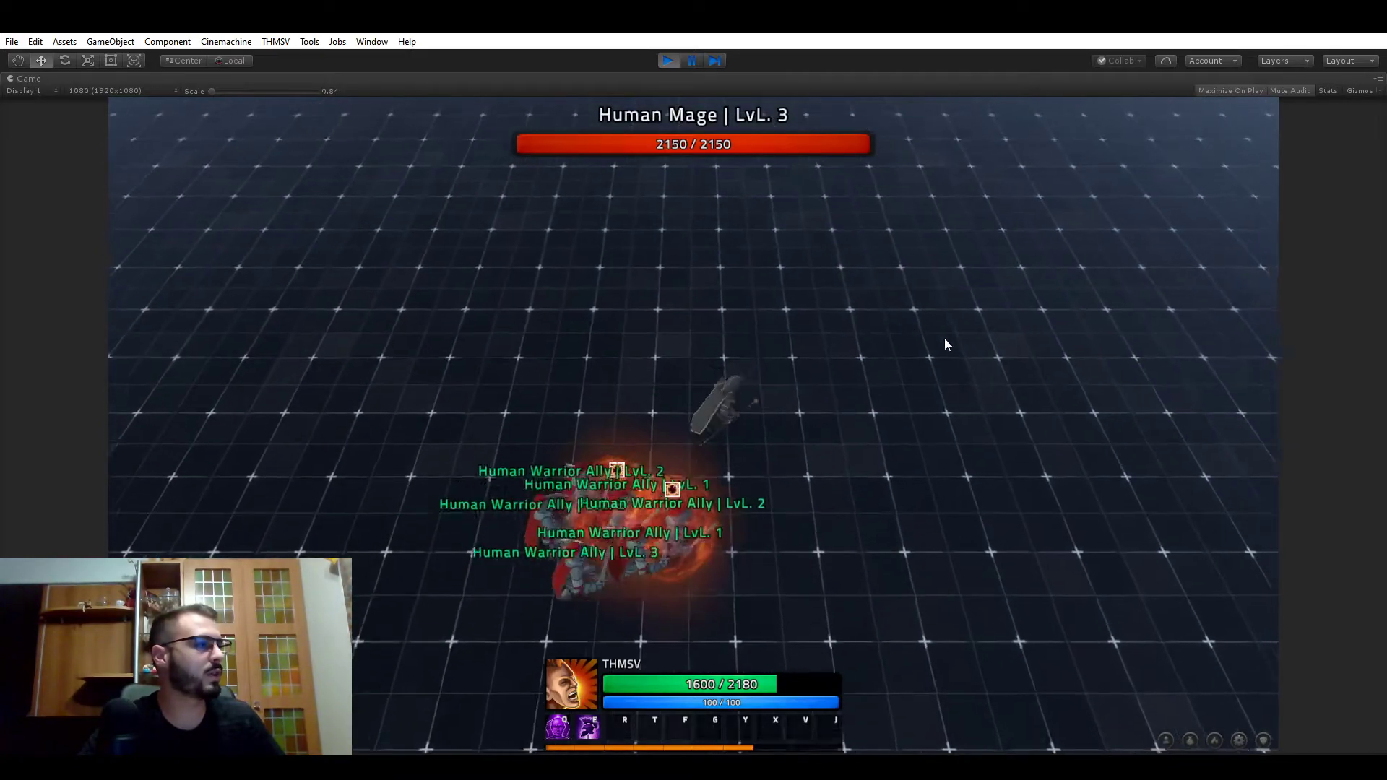
key("d")
key("s")
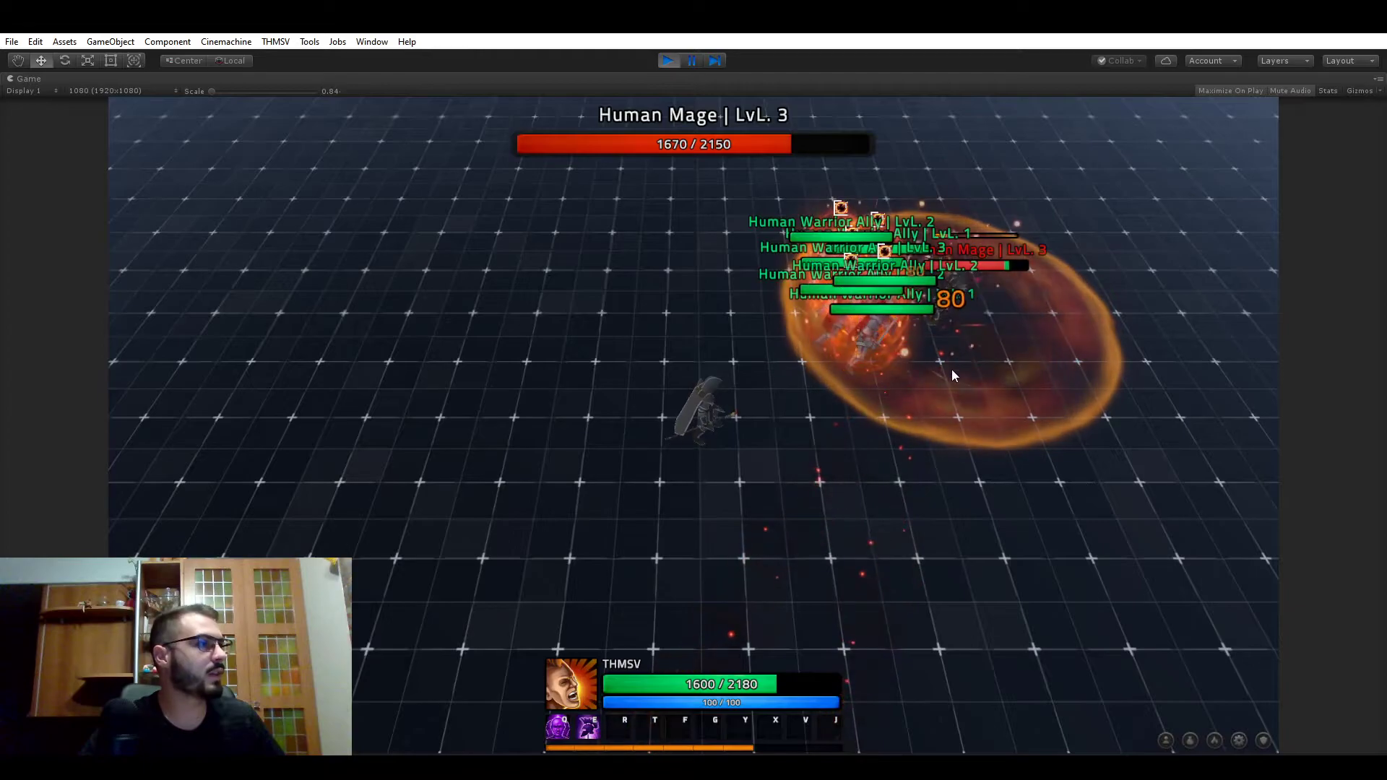
key("d")
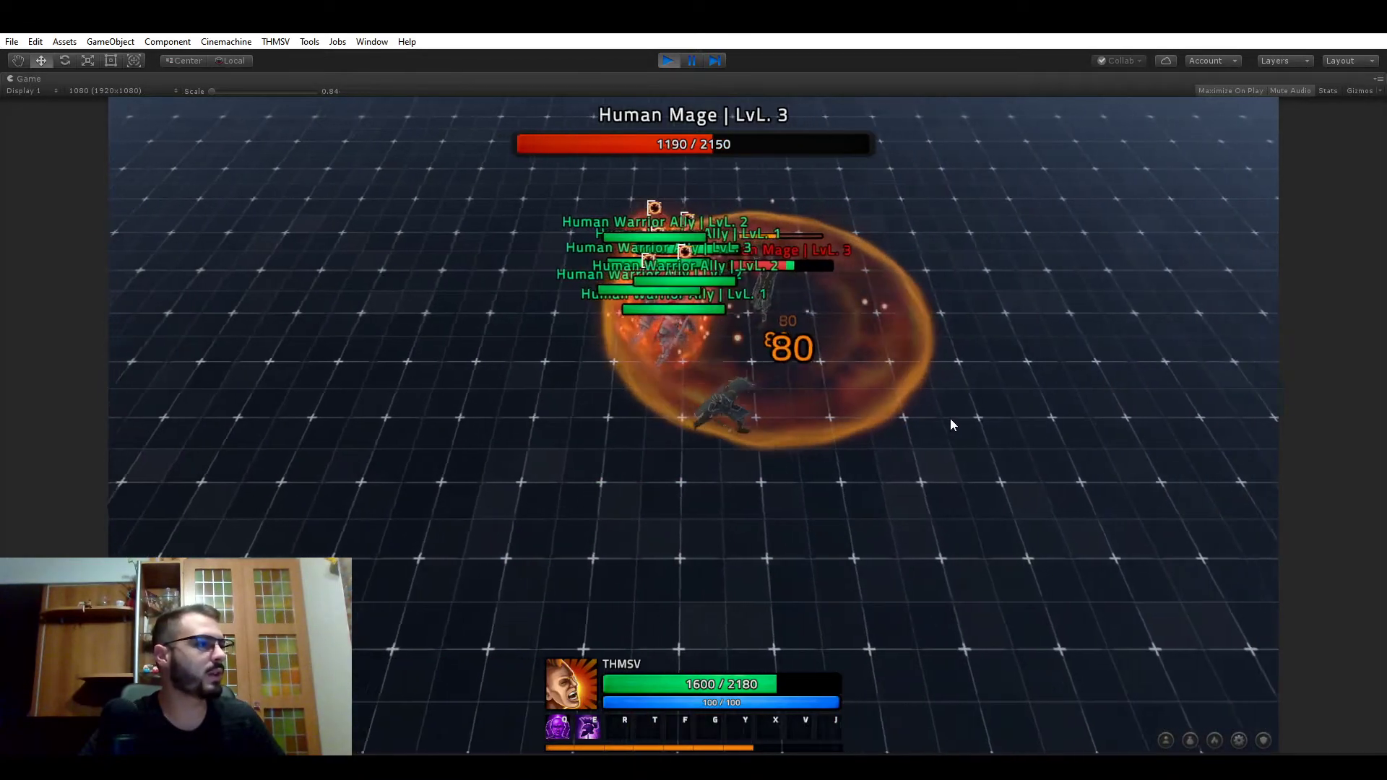
key("s")
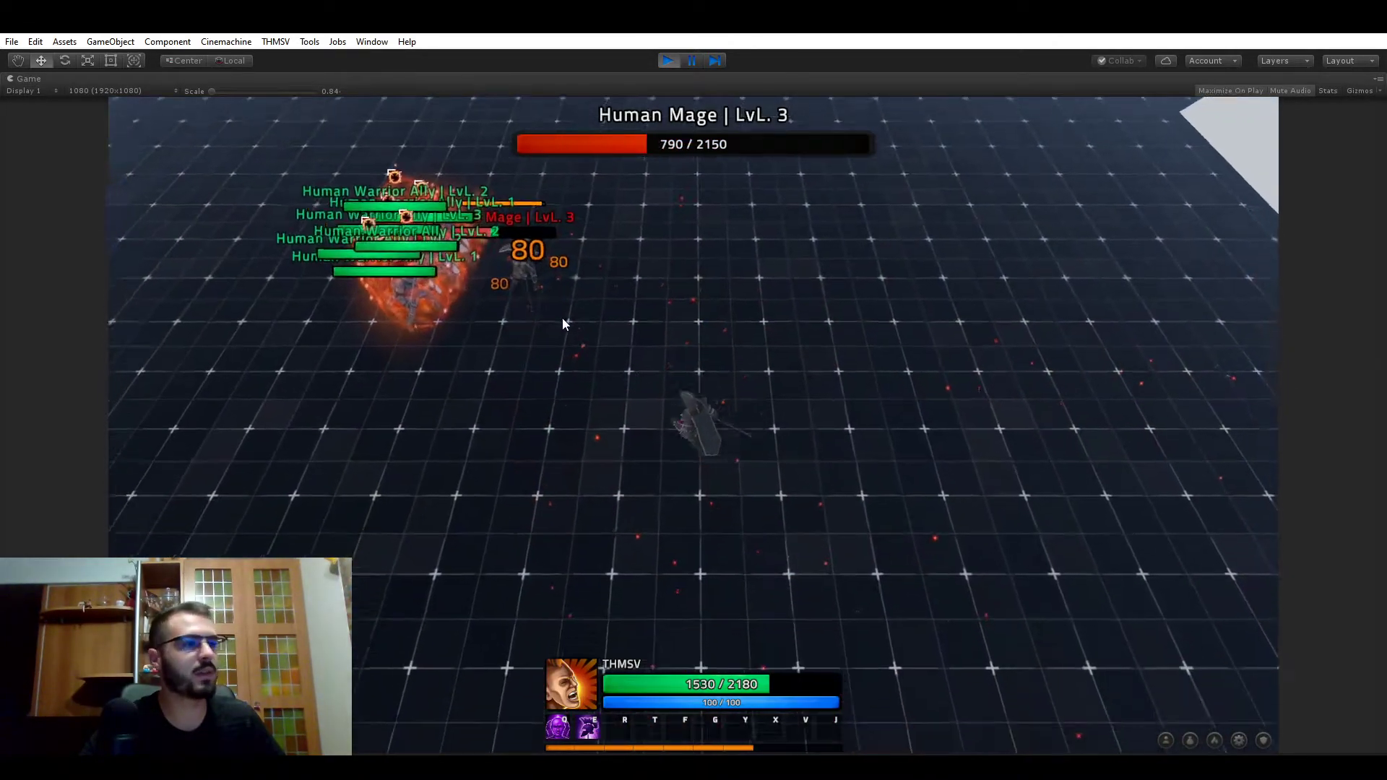
key("a")
key("w")
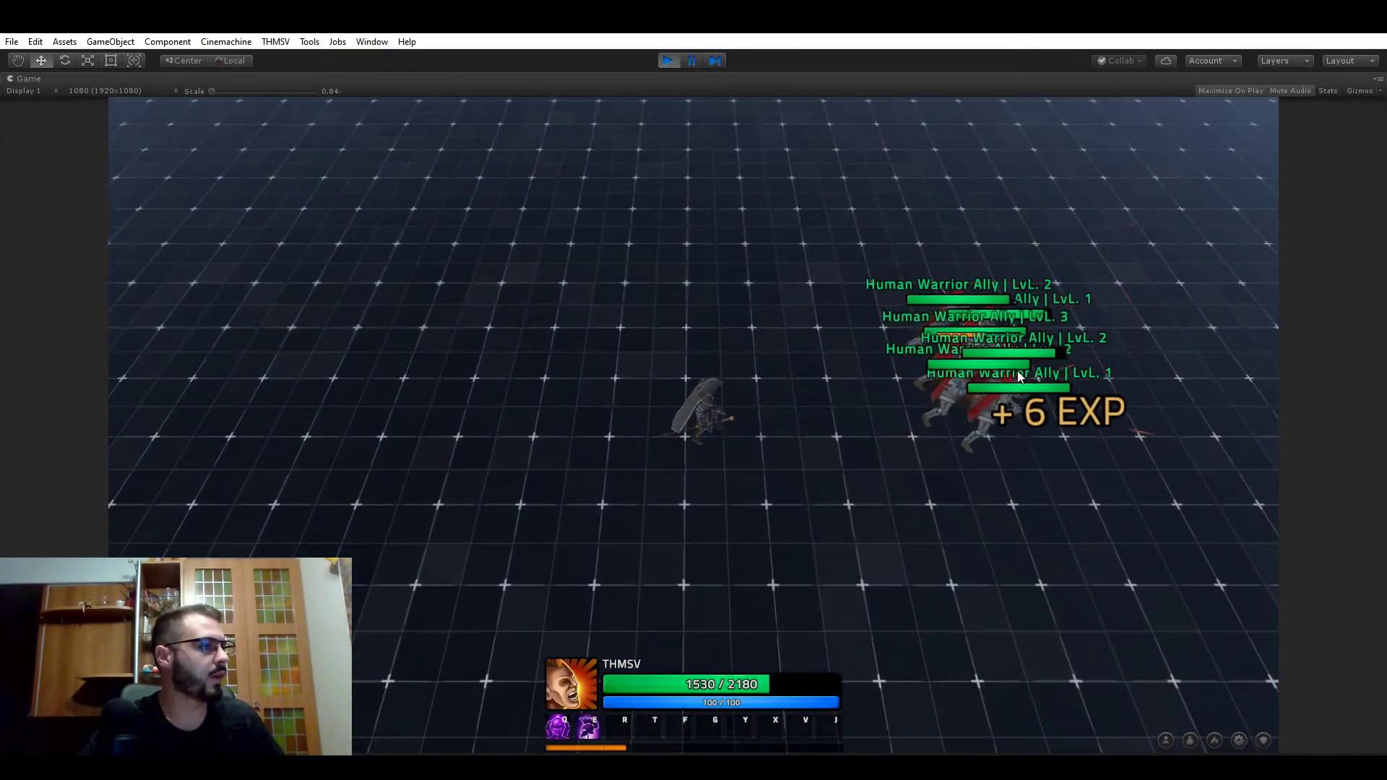
key("s")
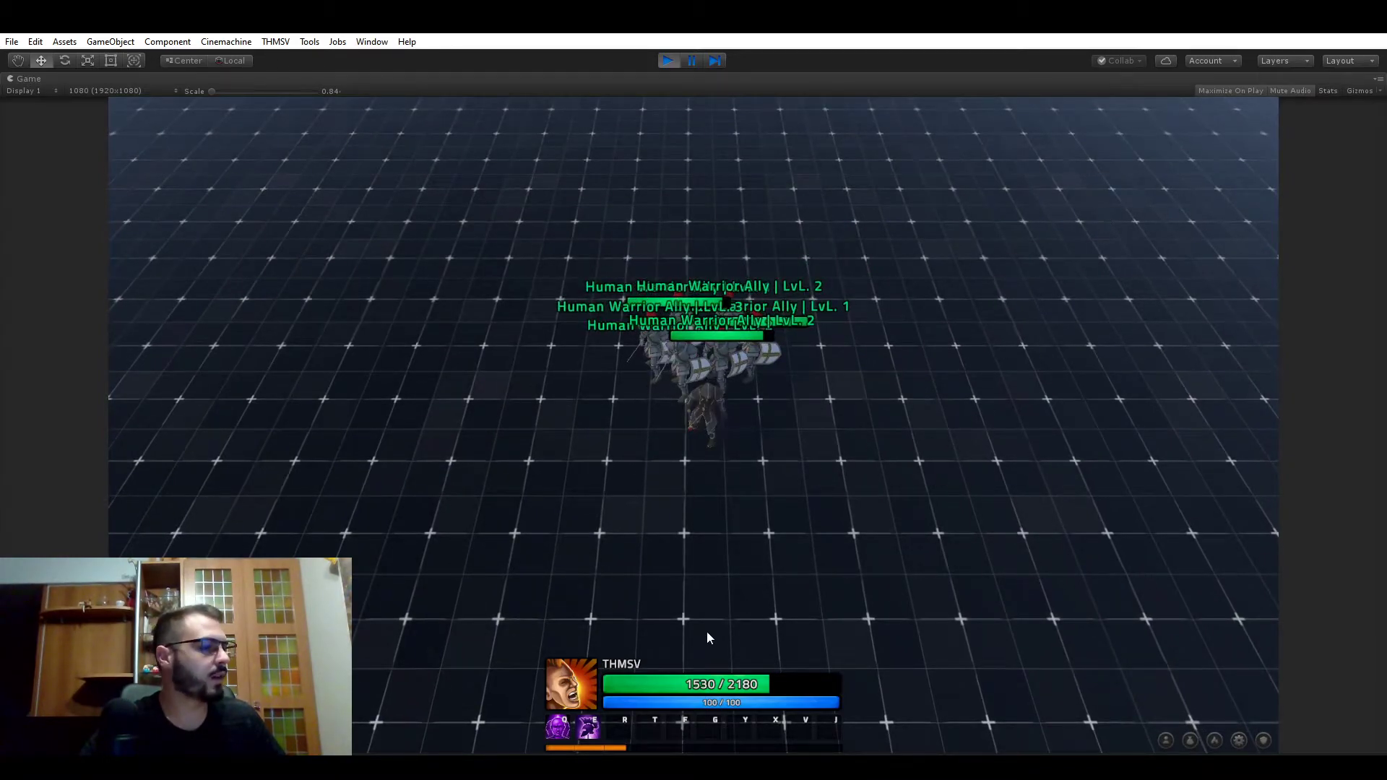
key("d")
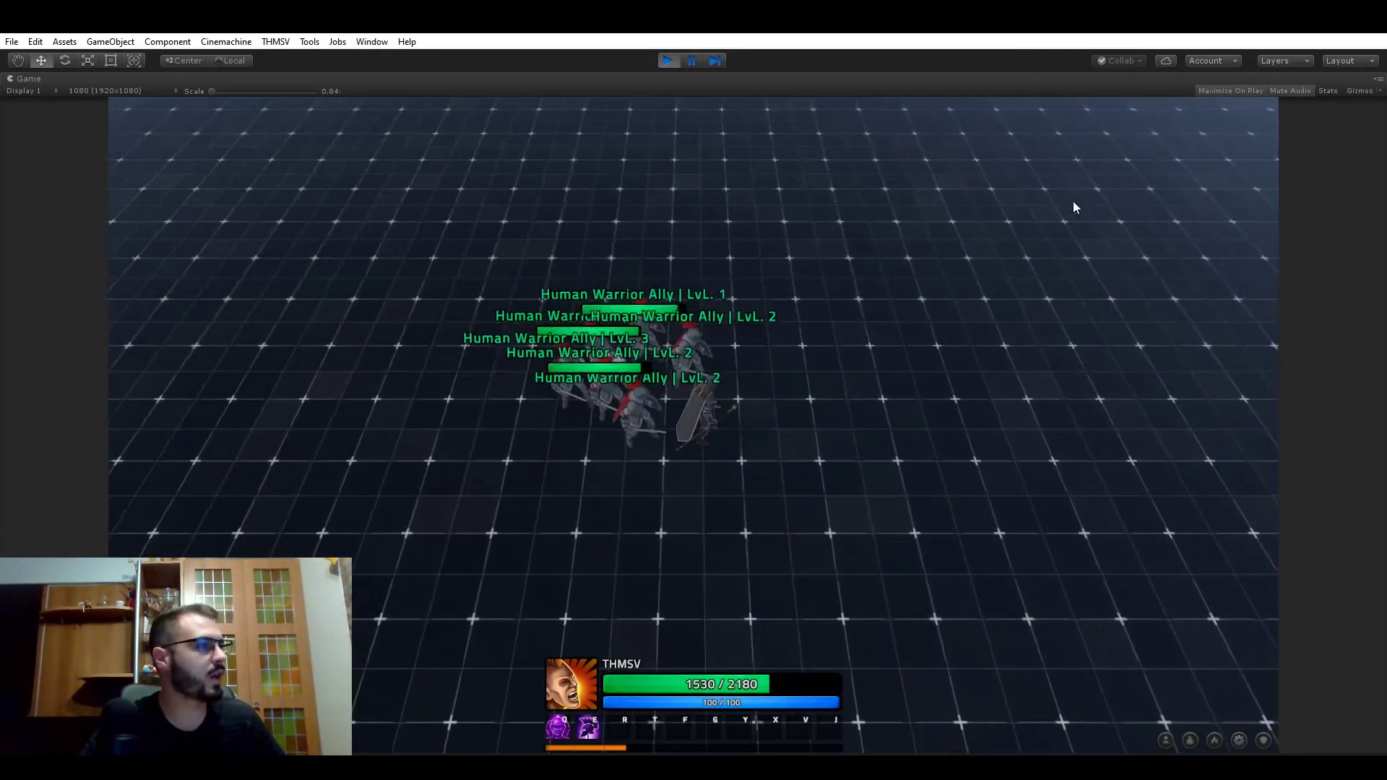
Set the current value of the SUMMON_COUNT stat on Human_Male(Clone) to 15
left_click(691, 61)
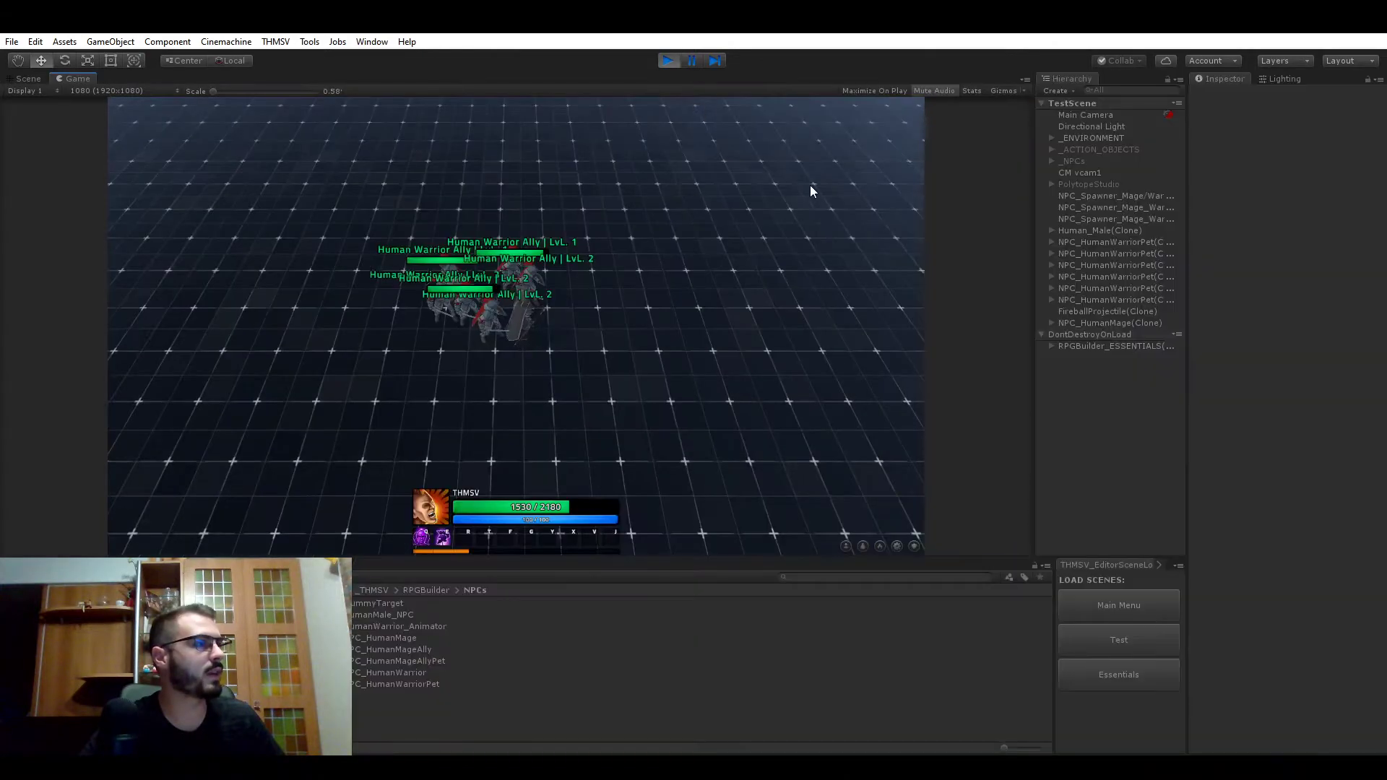
left_click(1109, 231)
scroll(1267, 379, "down", 15)
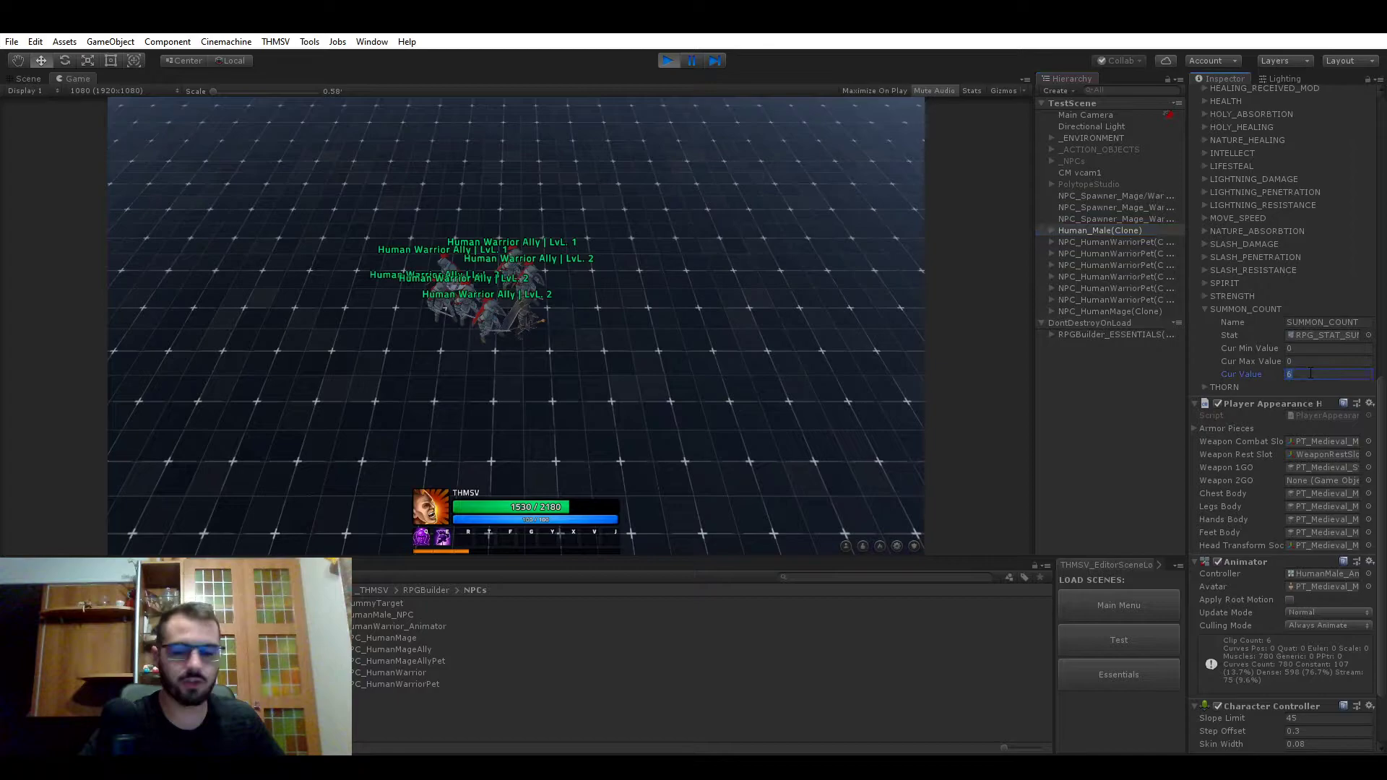
type("15")
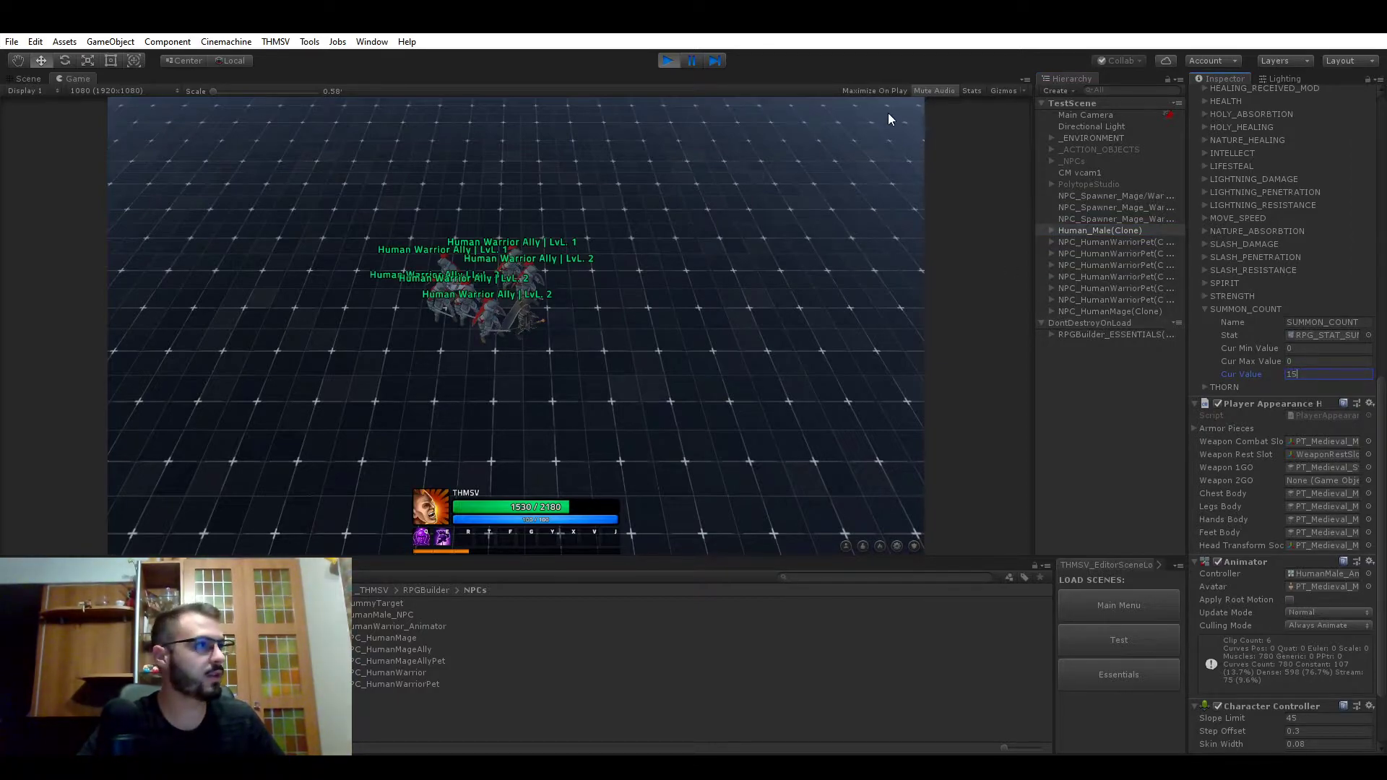
left_click(1134, 393)
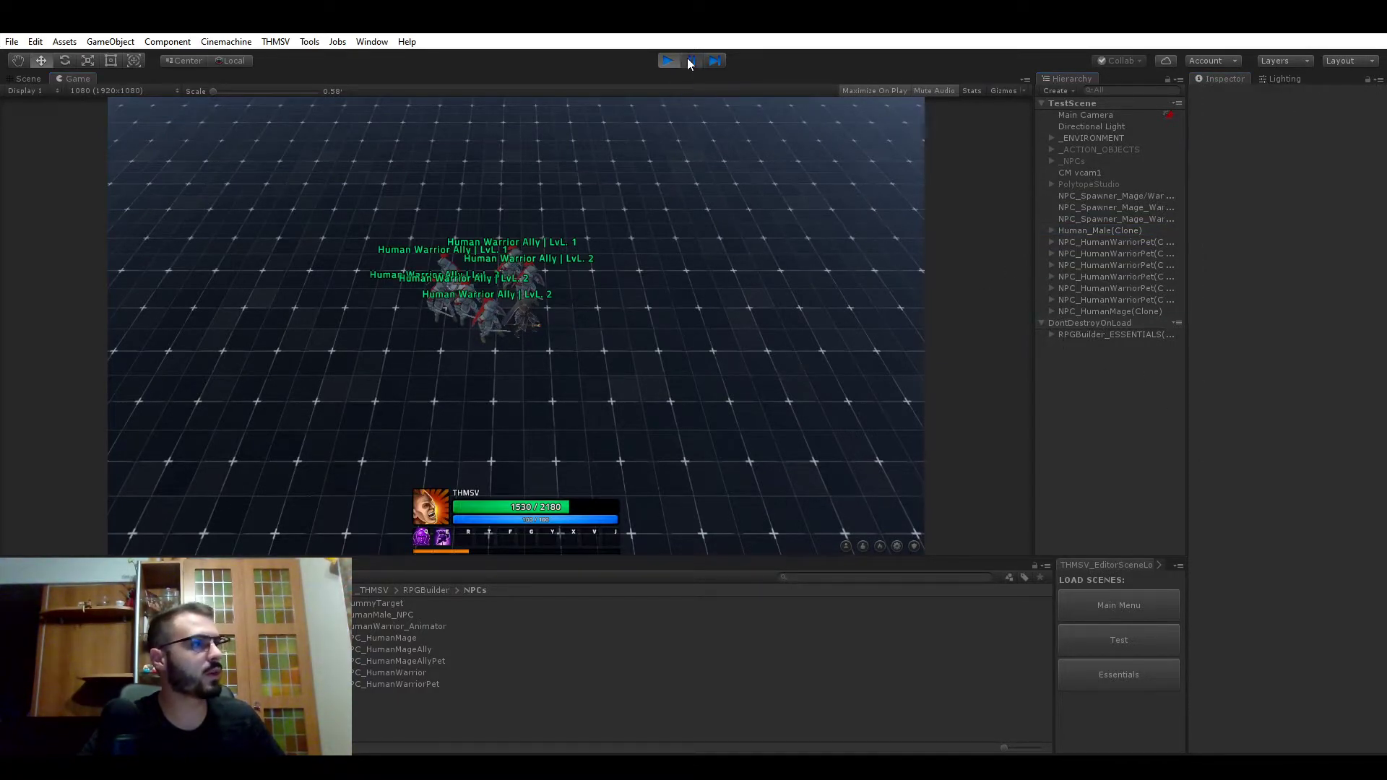
Summon Human Mage Allies alongside the warriors in the maximized game view, walk forward, and restore the editor layout
key("shift+space")
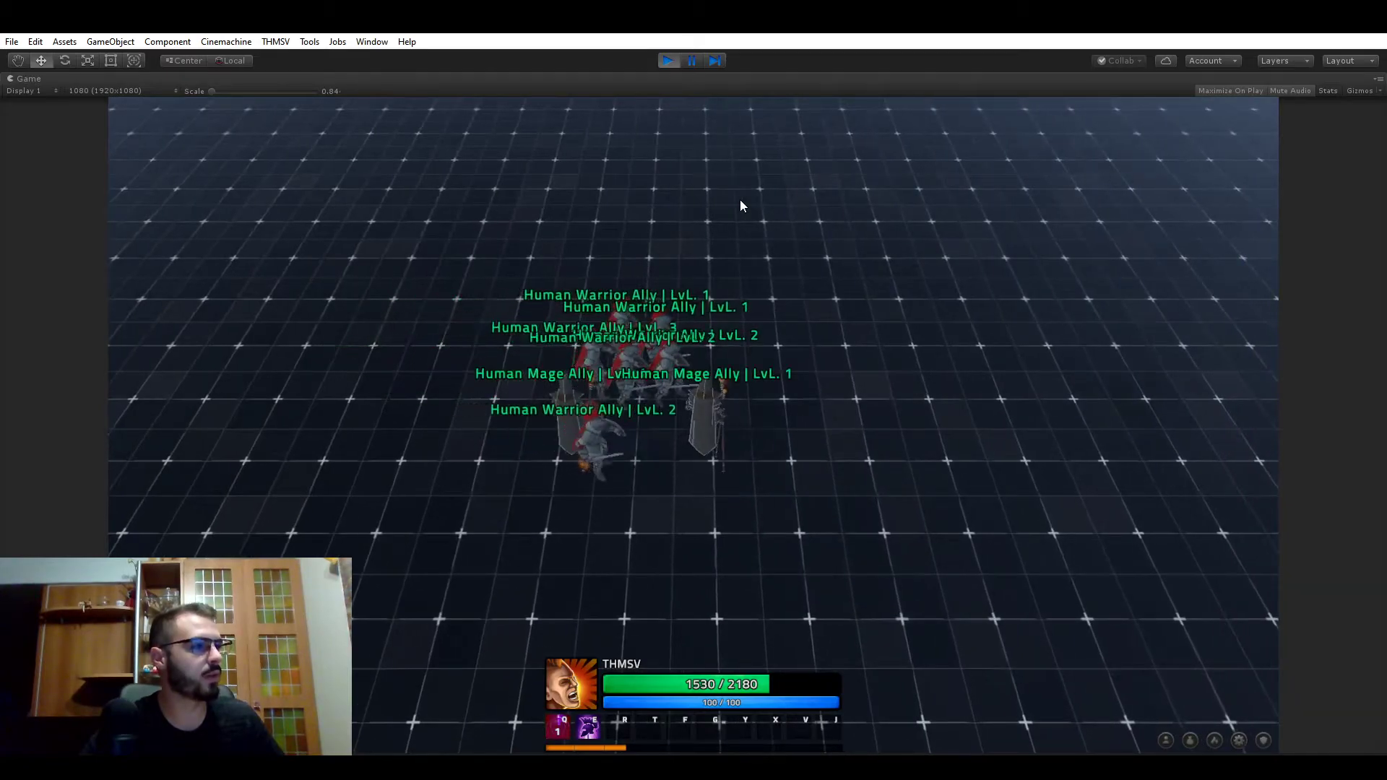
key("w")
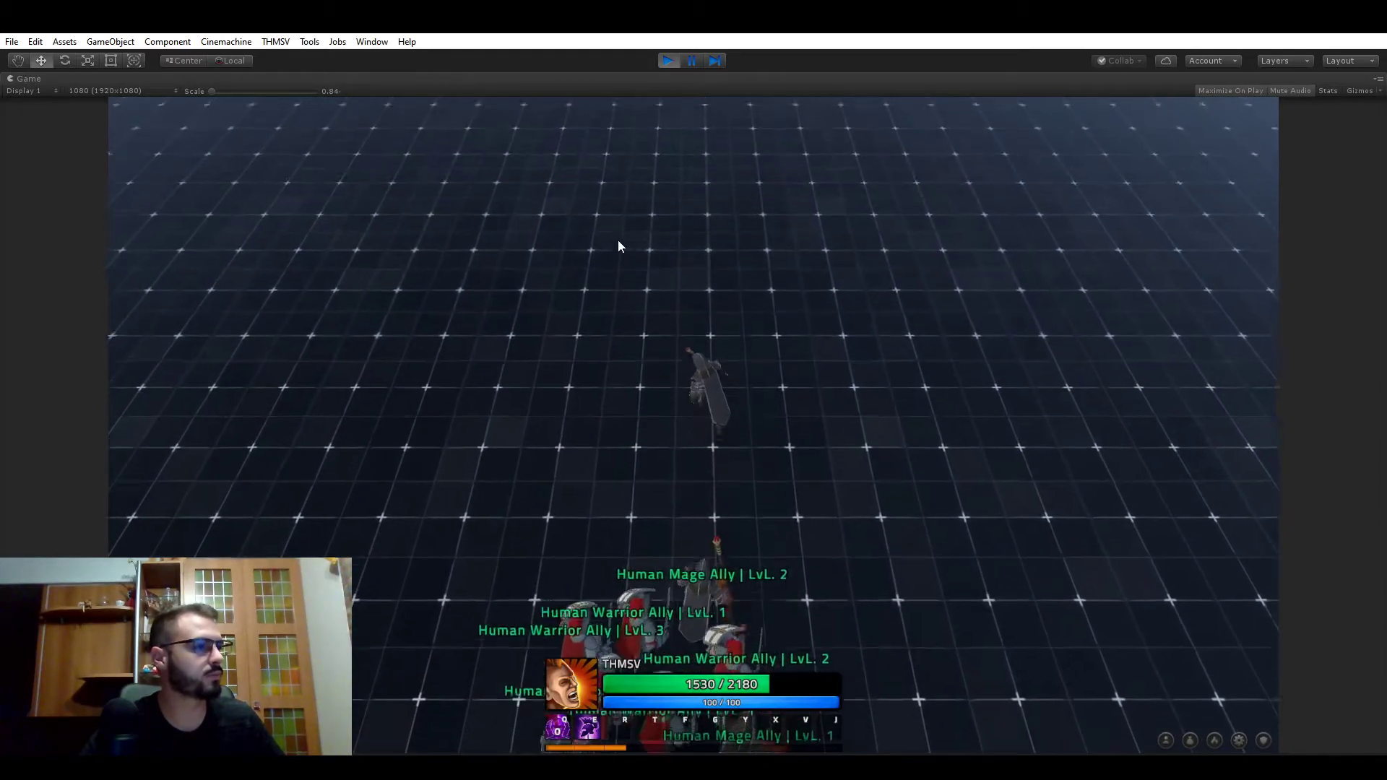
key("shift+space")
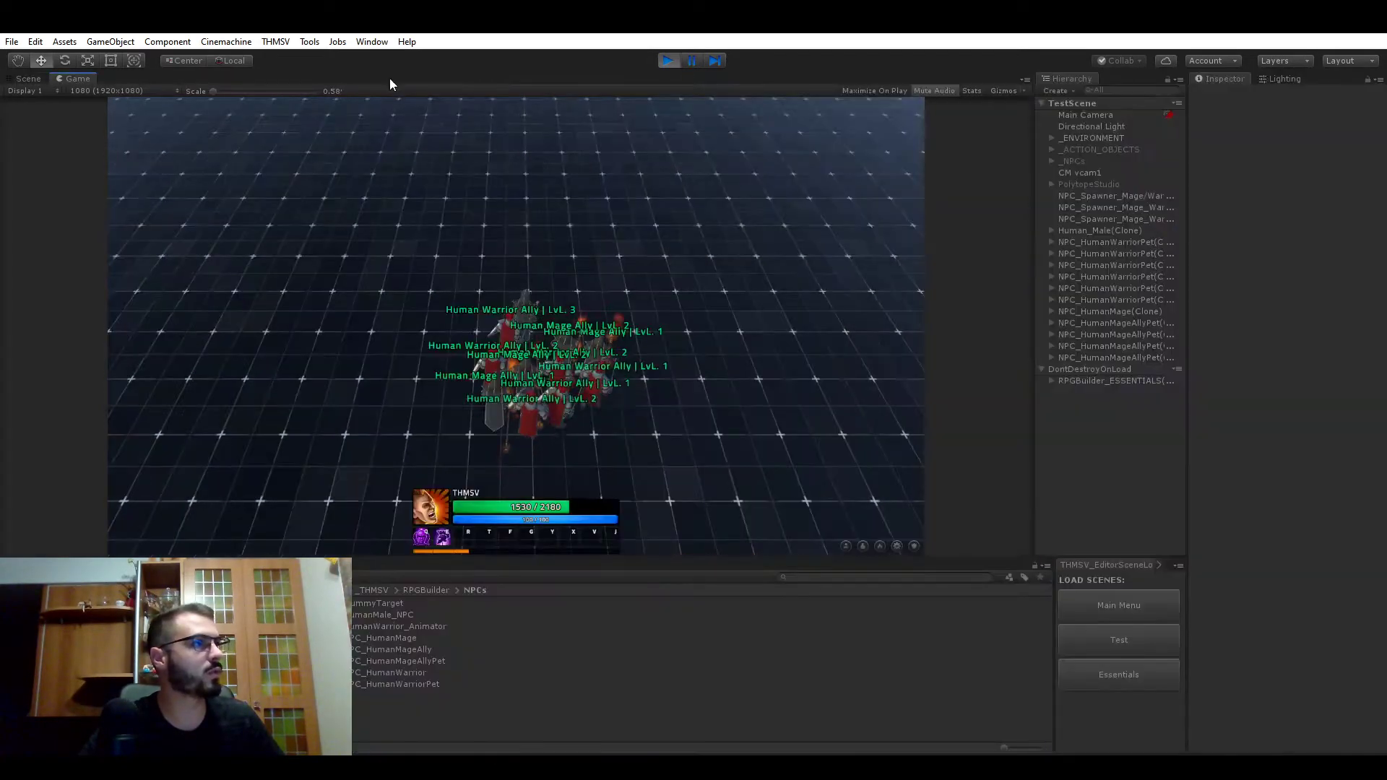
Move Human_Male(Clone) in the top-down Scene view to about X -38, Z 27, near the pair of NPC spawners
key("ctrl+1")
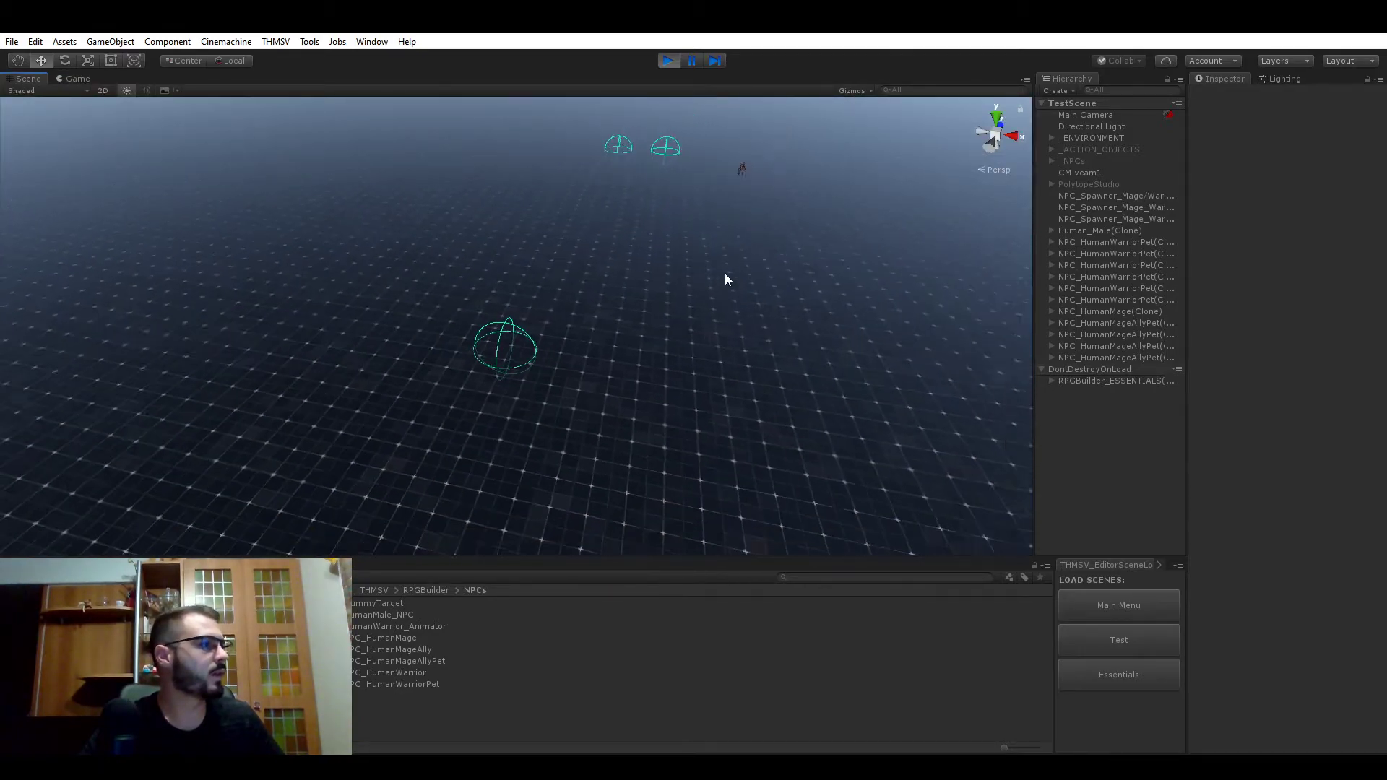
scroll(728, 274, "down", 3)
left_click(1082, 229)
key("f")
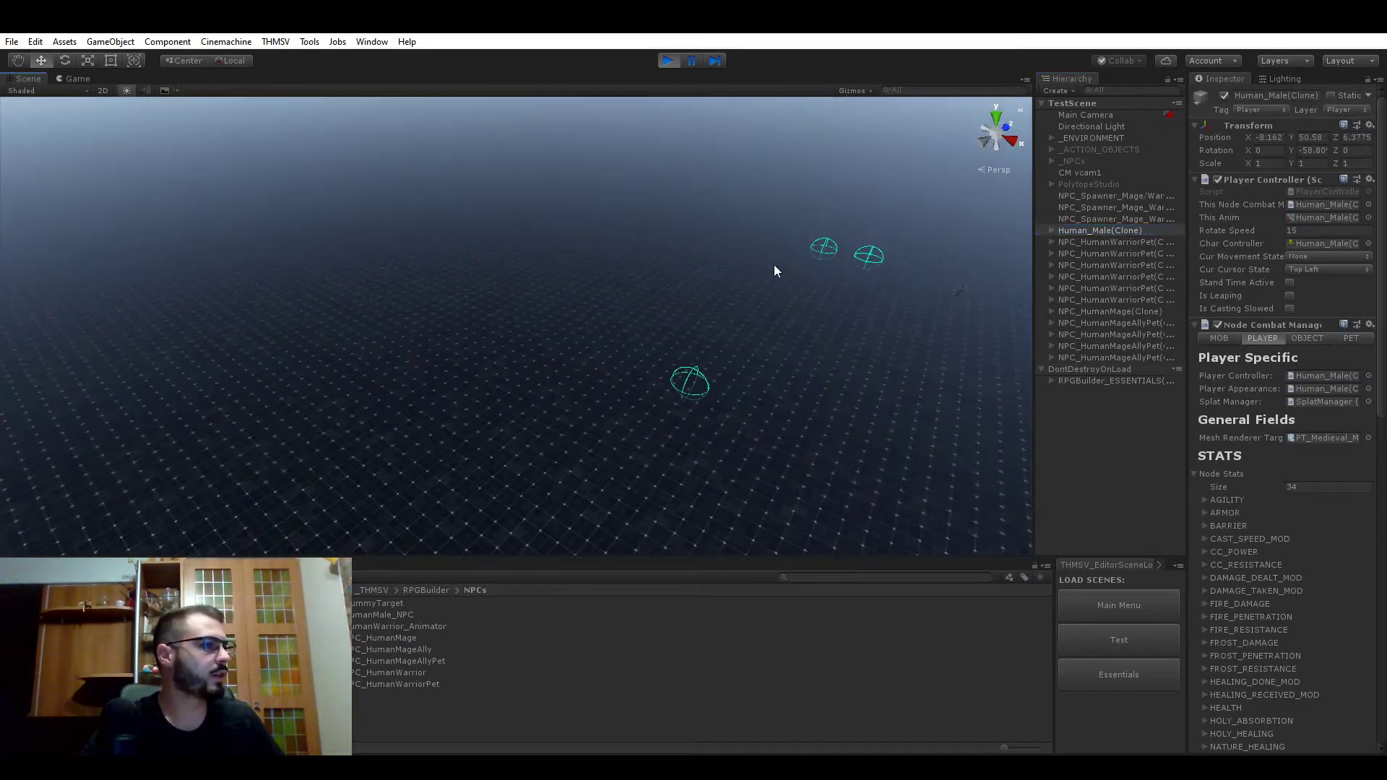
left_click(996, 117)
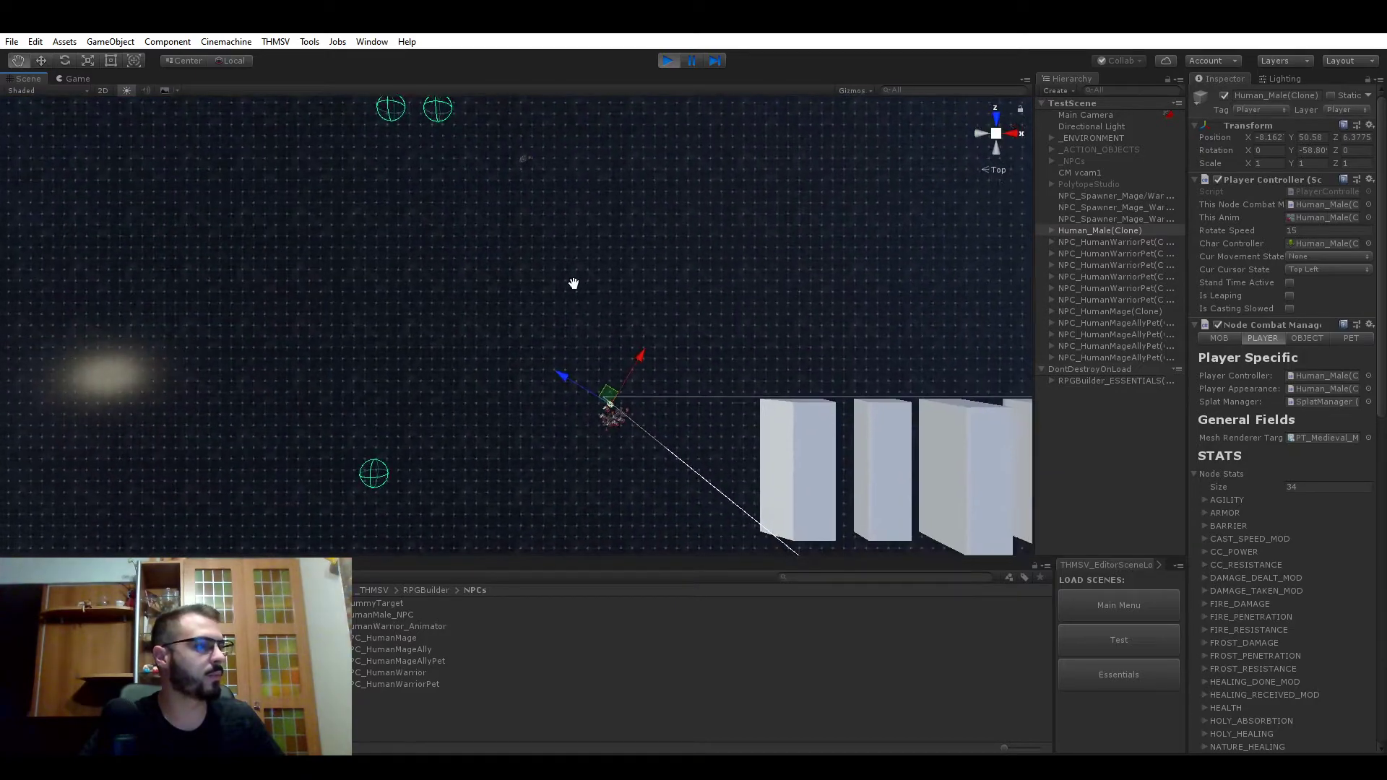
middle_click_drag(573, 285, 609, 327)
left_click_drag(481, 326, 428, 288)
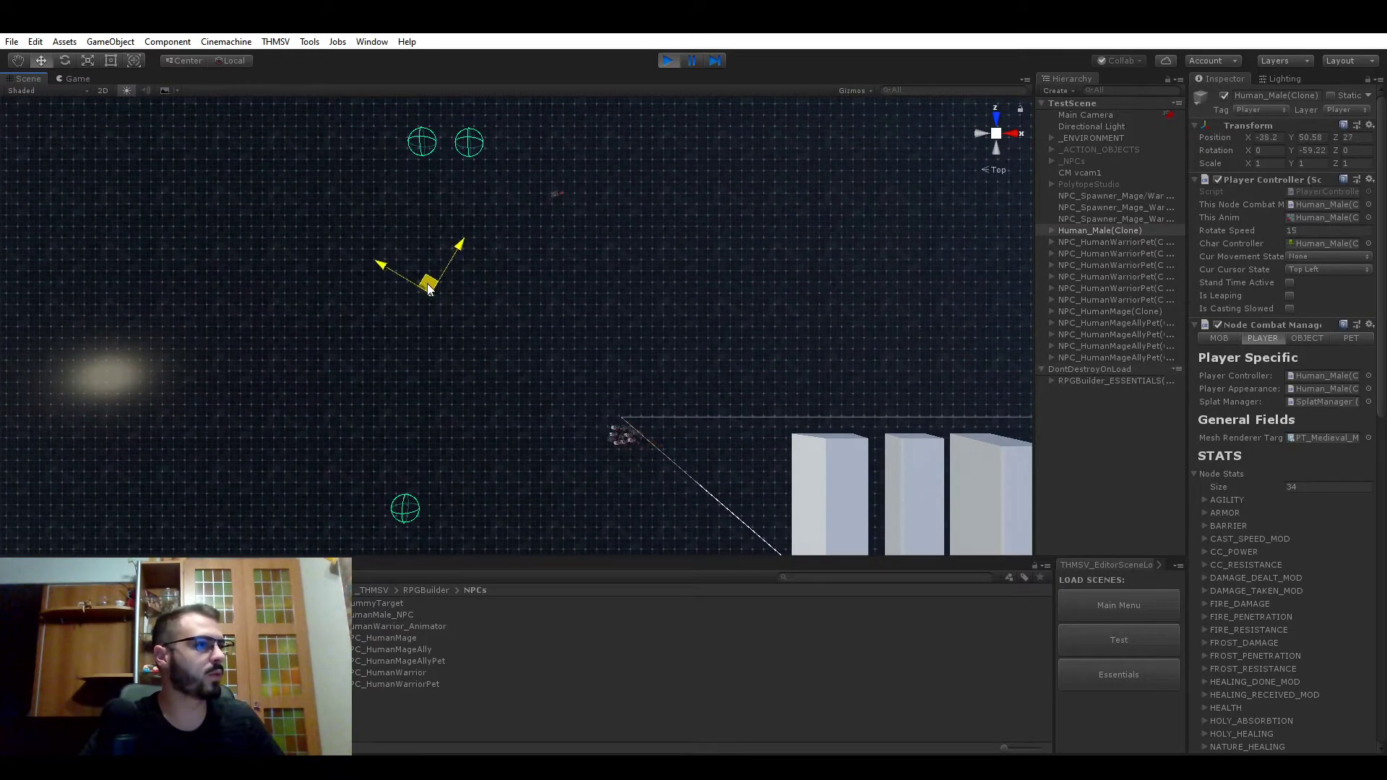
Nudge Human_Male(Clone) in the Scene view and lead the warrior and mage pets against the Human Mage in the maximized game view
scroll(492, 347, "up", 5)
middle_click_drag(459, 295, 513, 373)
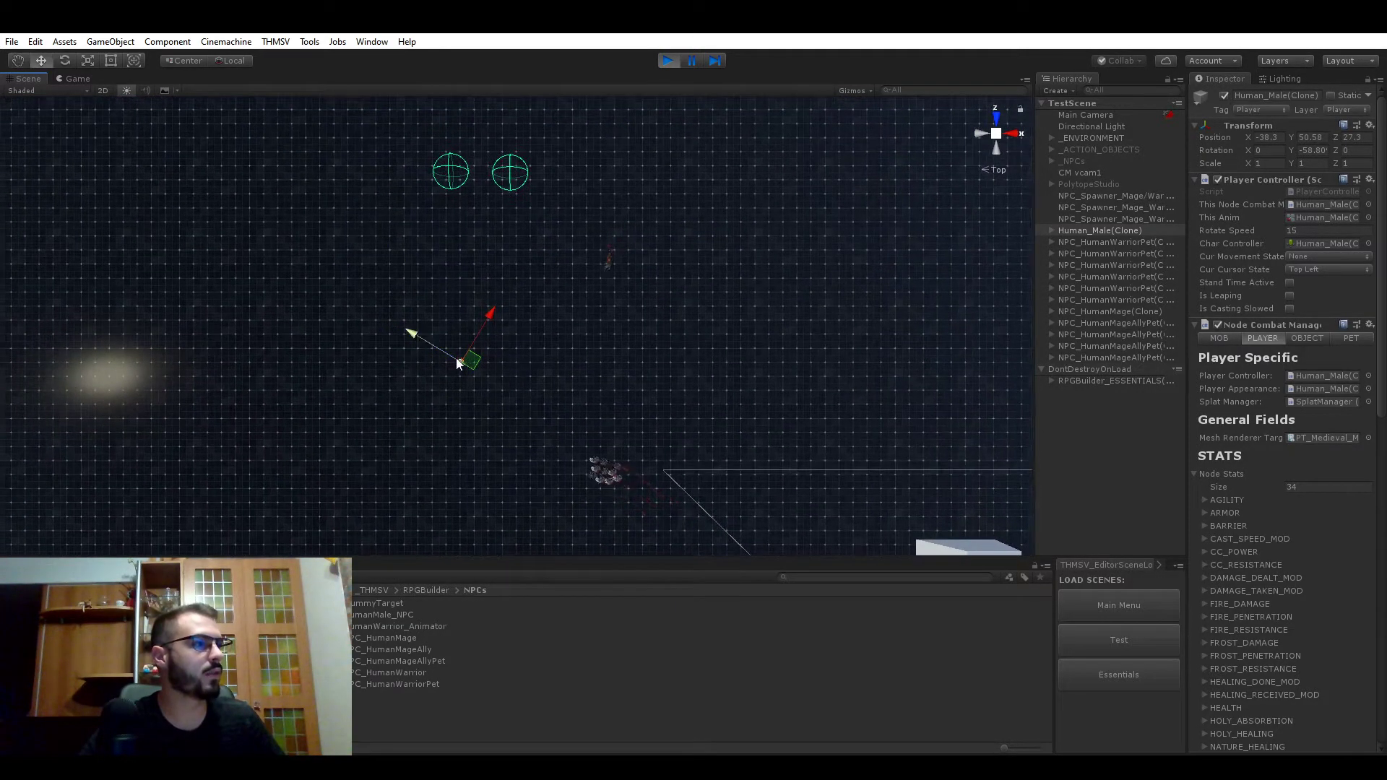
left_click_drag(472, 362, 473, 363)
left_click(85, 81)
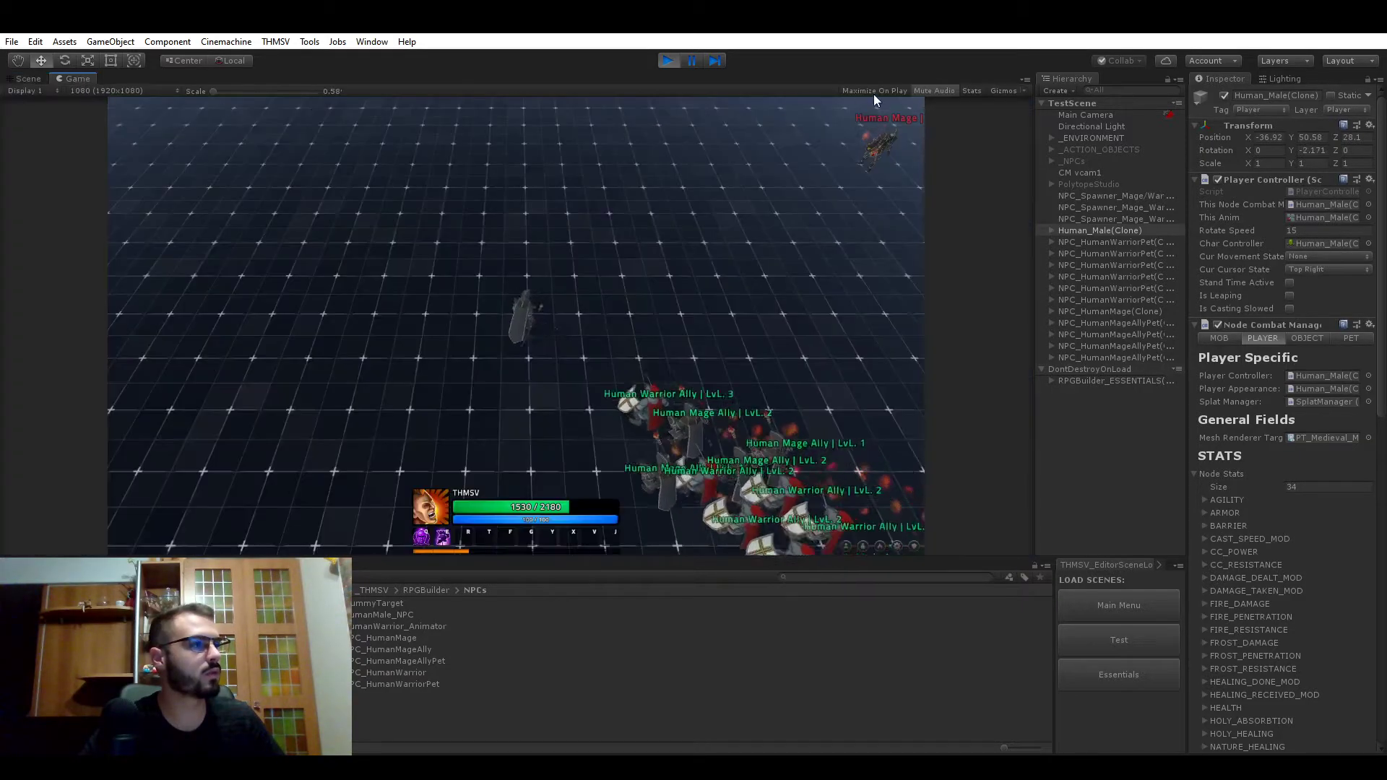
key("shift+space")
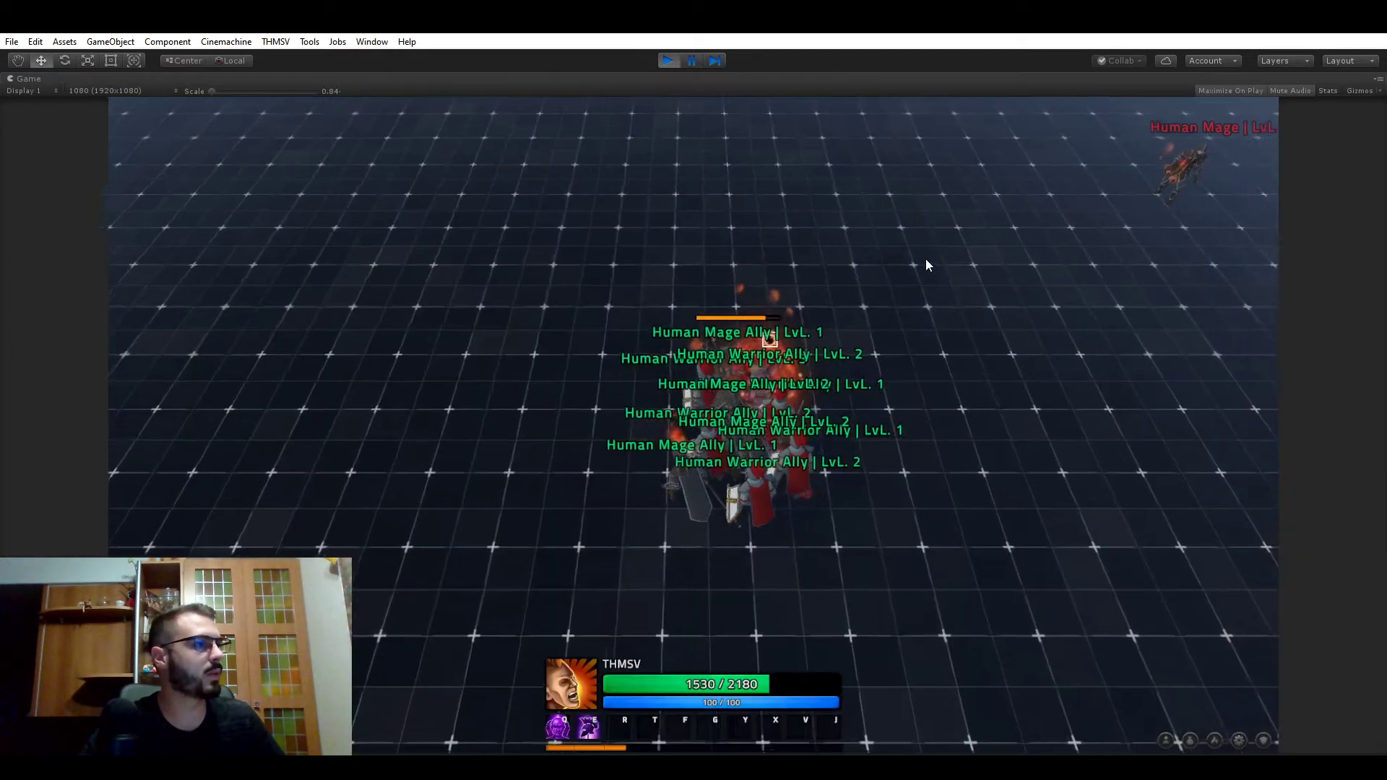
key("d")
key("d")
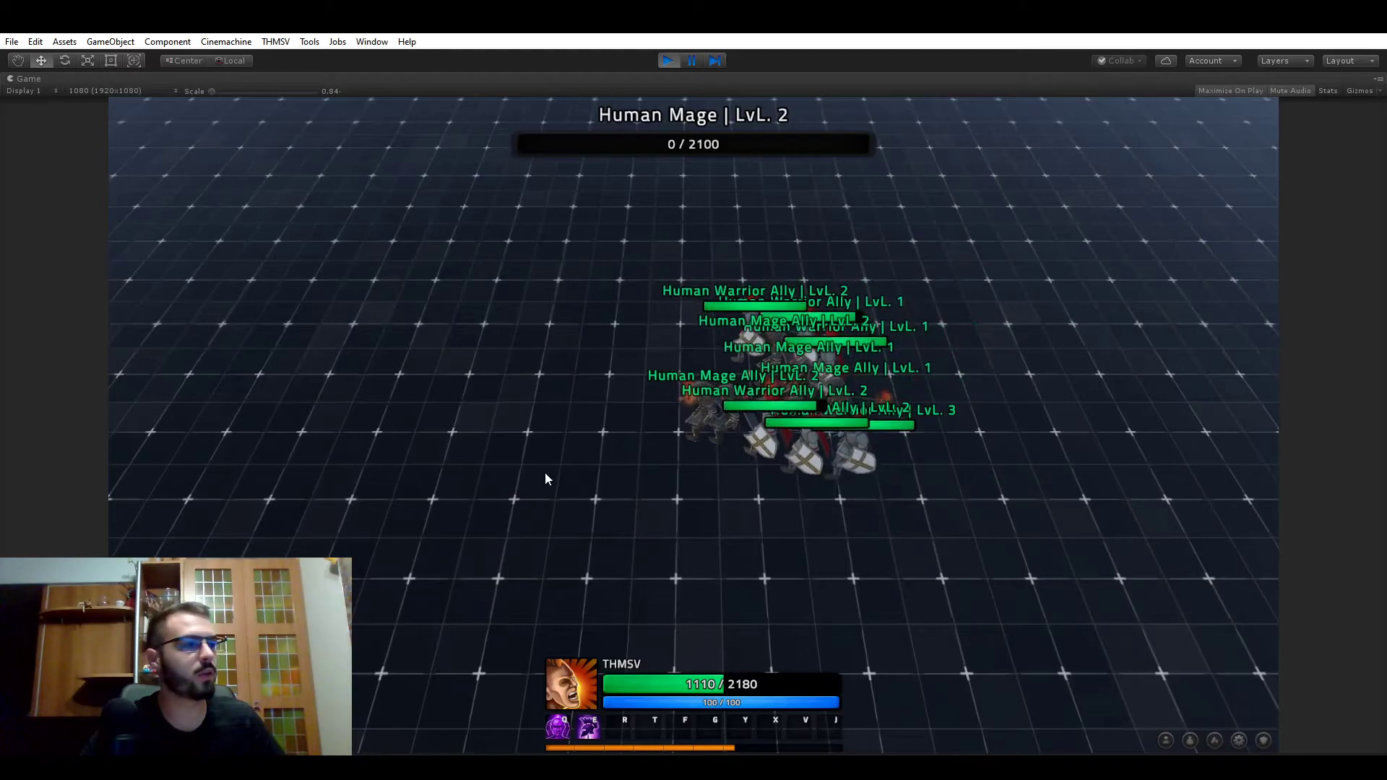
Walk the character around the grid in several directions to check how the warrior and mage pets follow
key("s")
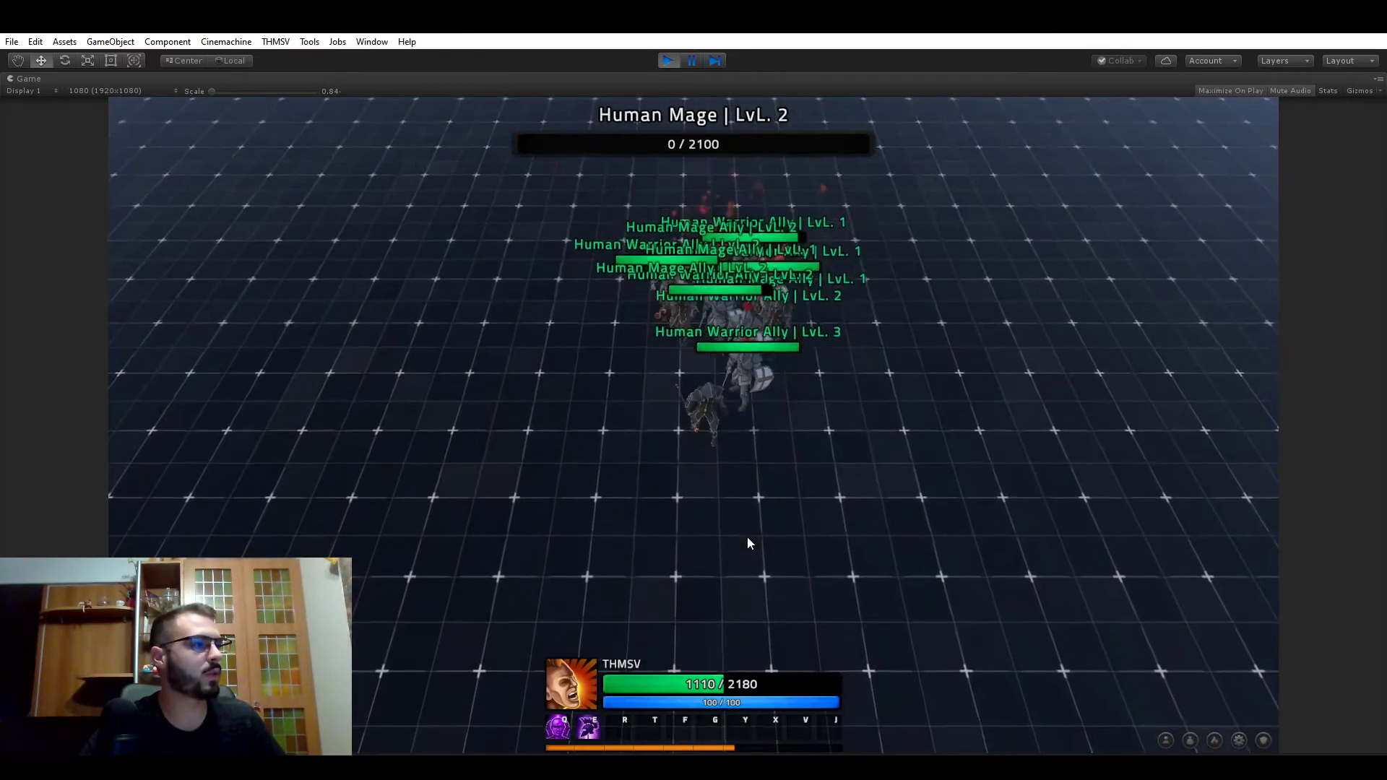
key("d")
key("w")
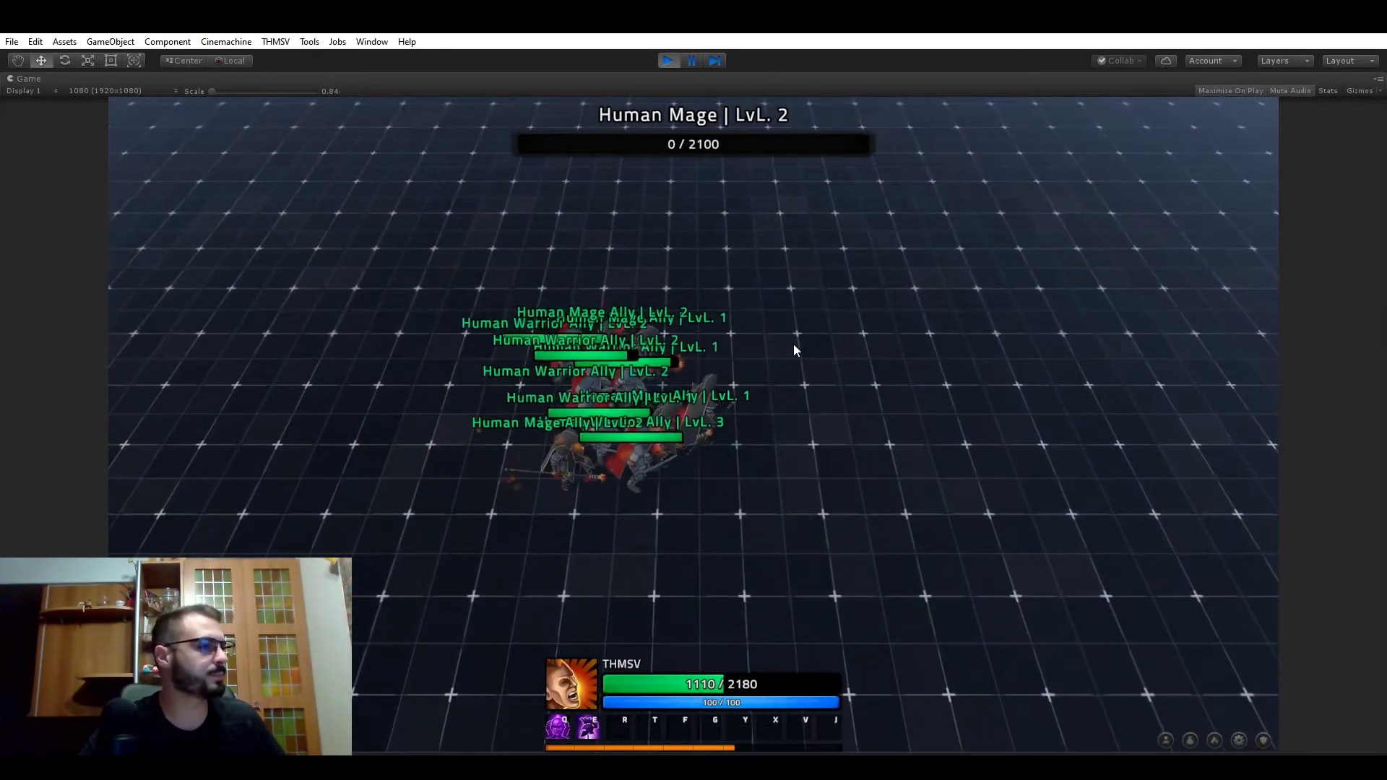
key("w")
key("d")
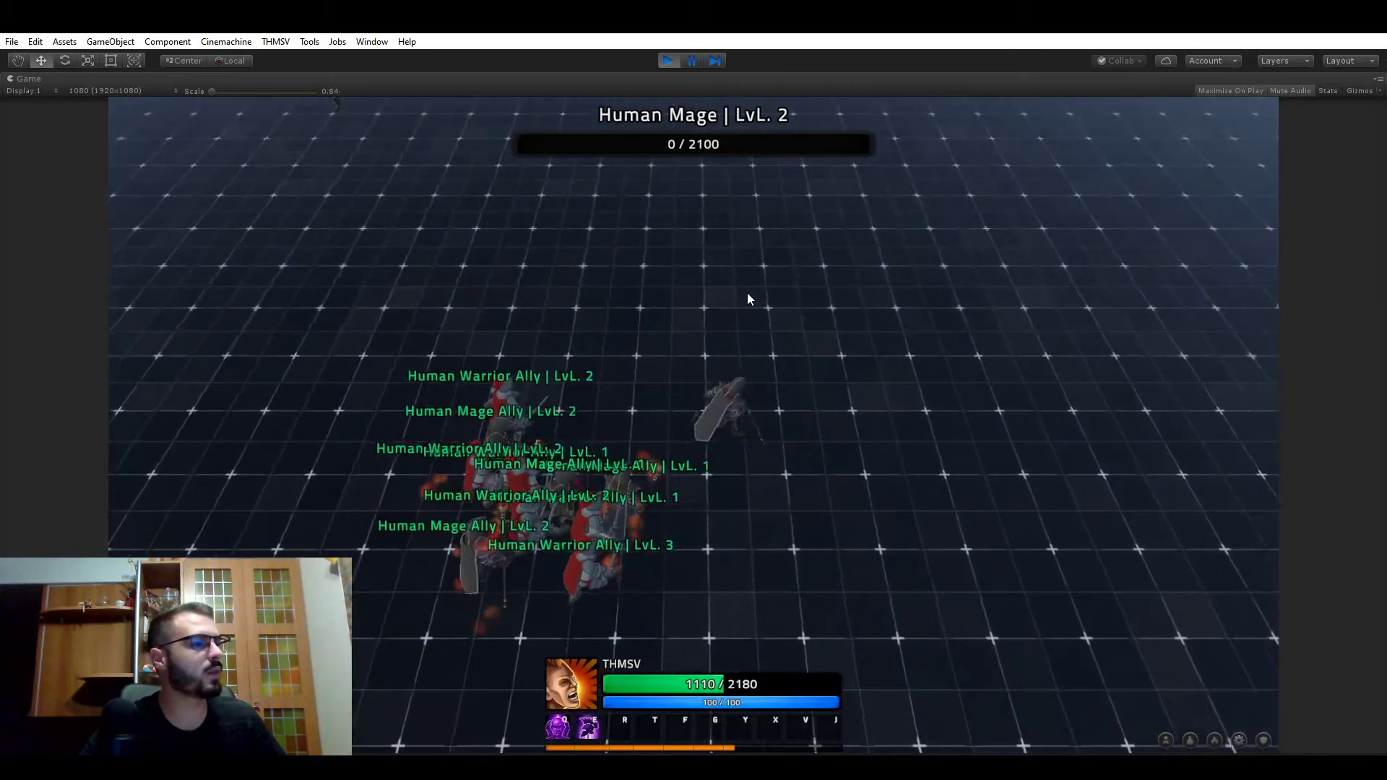
key("s")
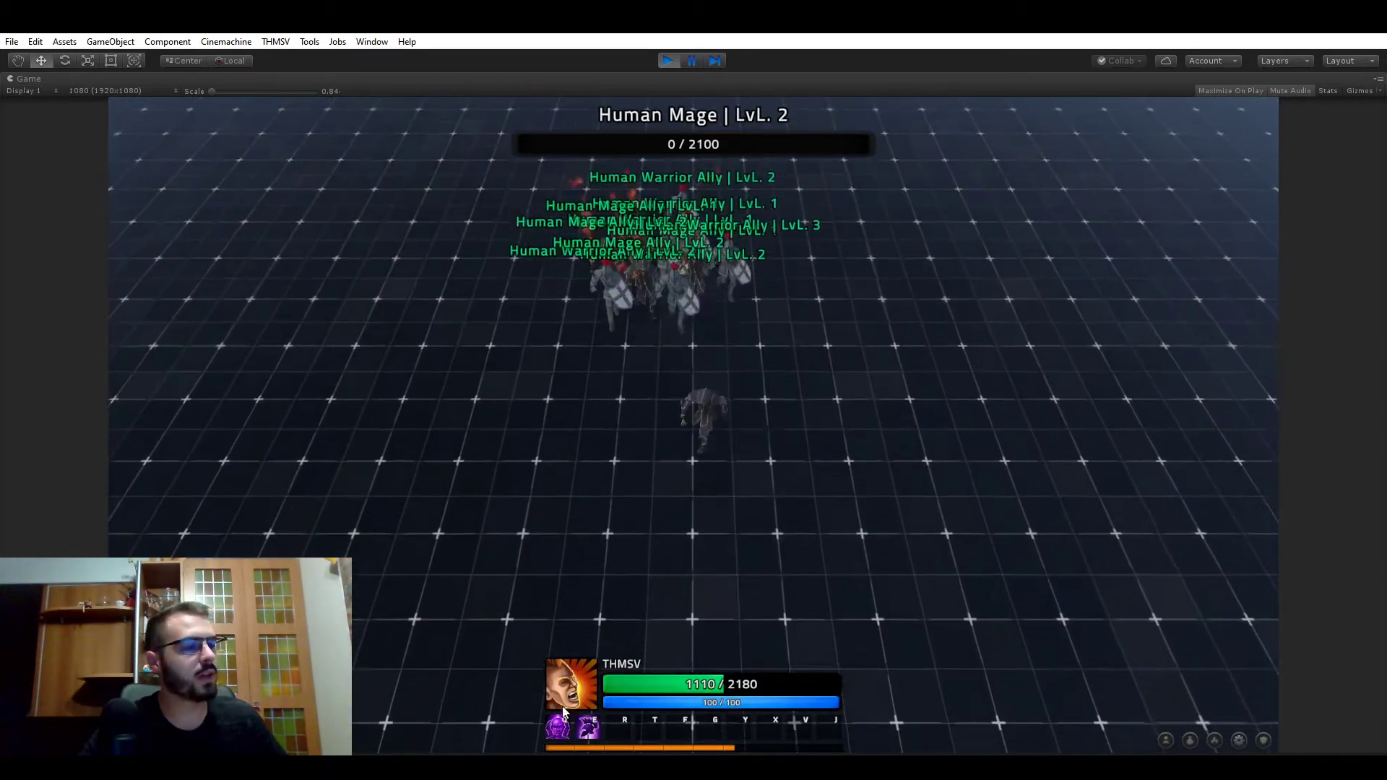
key("s")
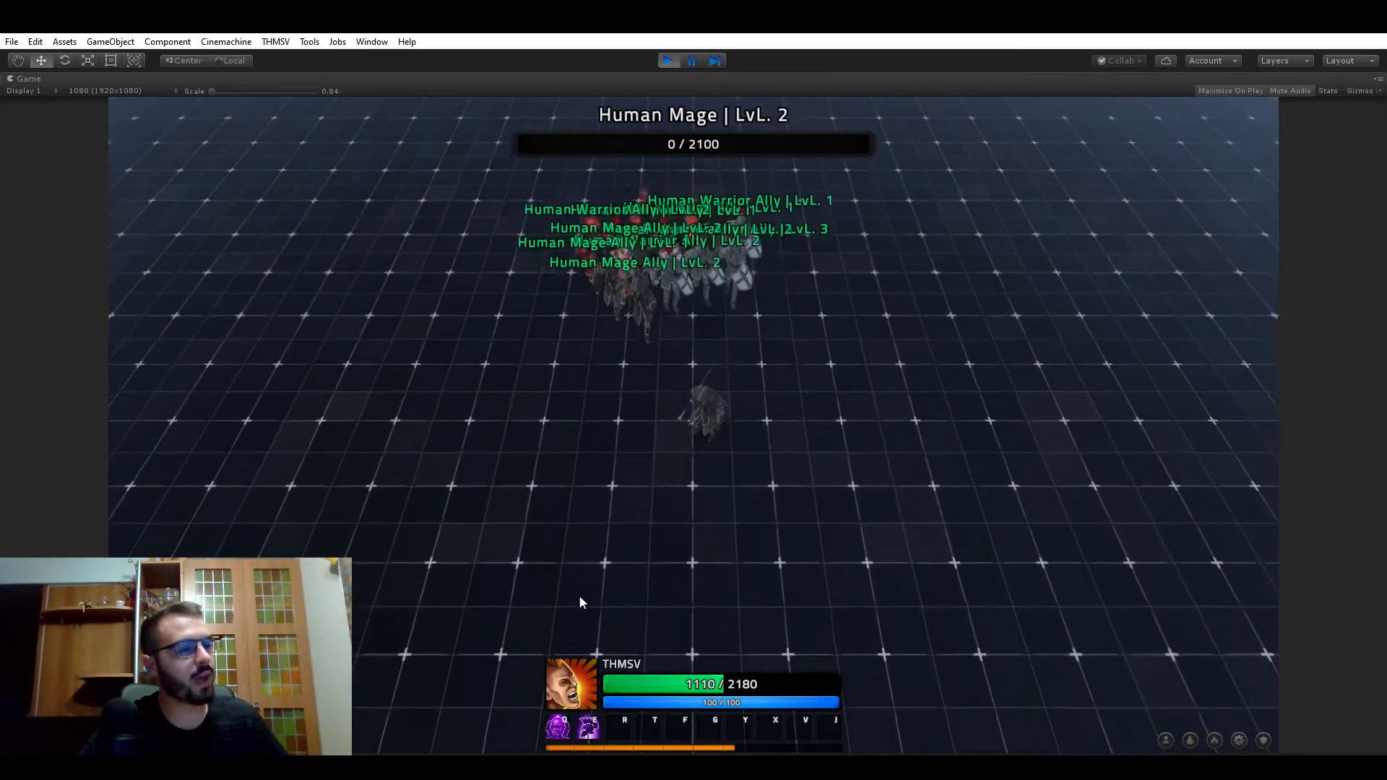
Open RPG Builder over the game view and examine the SpawnMage combat effect's pet settings
left_click(276, 41)
left_click(300, 56)
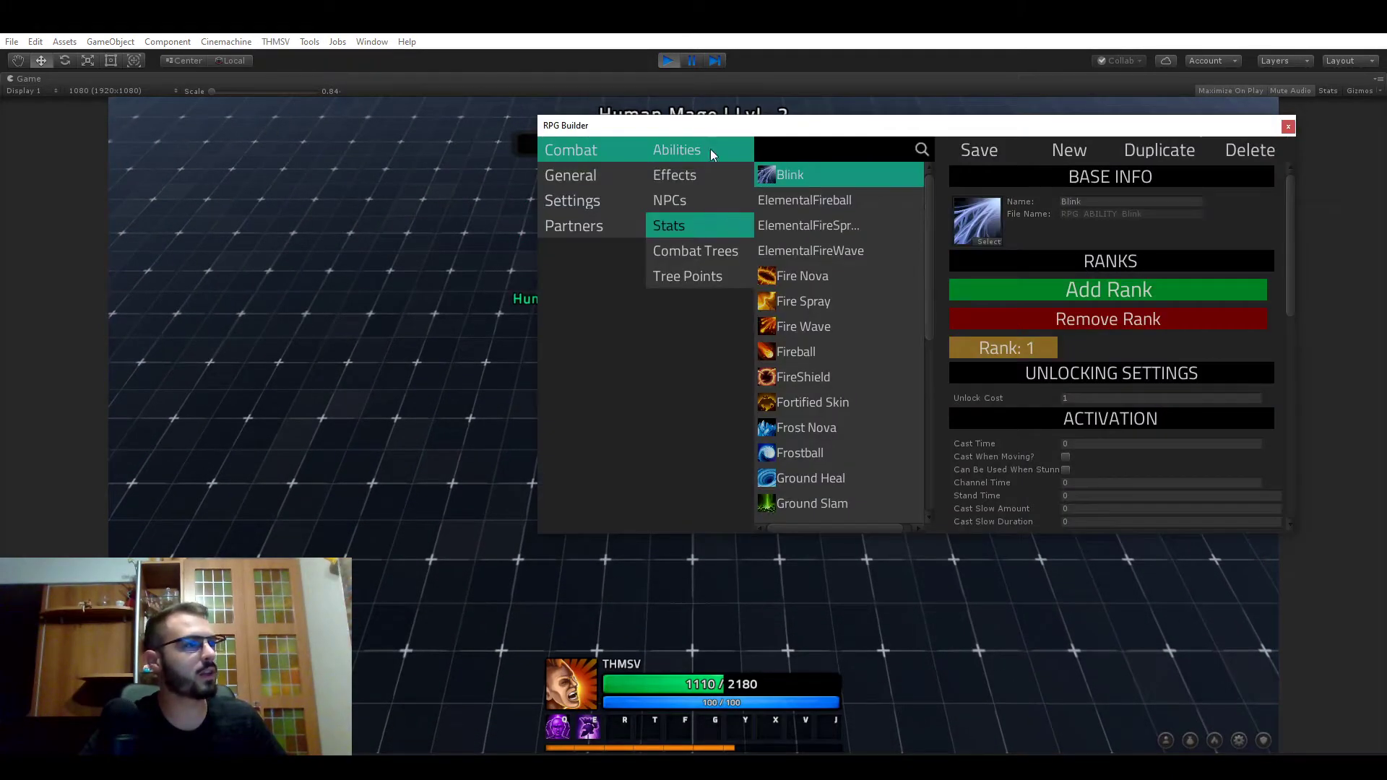
left_click_drag(708, 125, 323, 124)
left_click(289, 174)
scroll(475, 319, "down", 3)
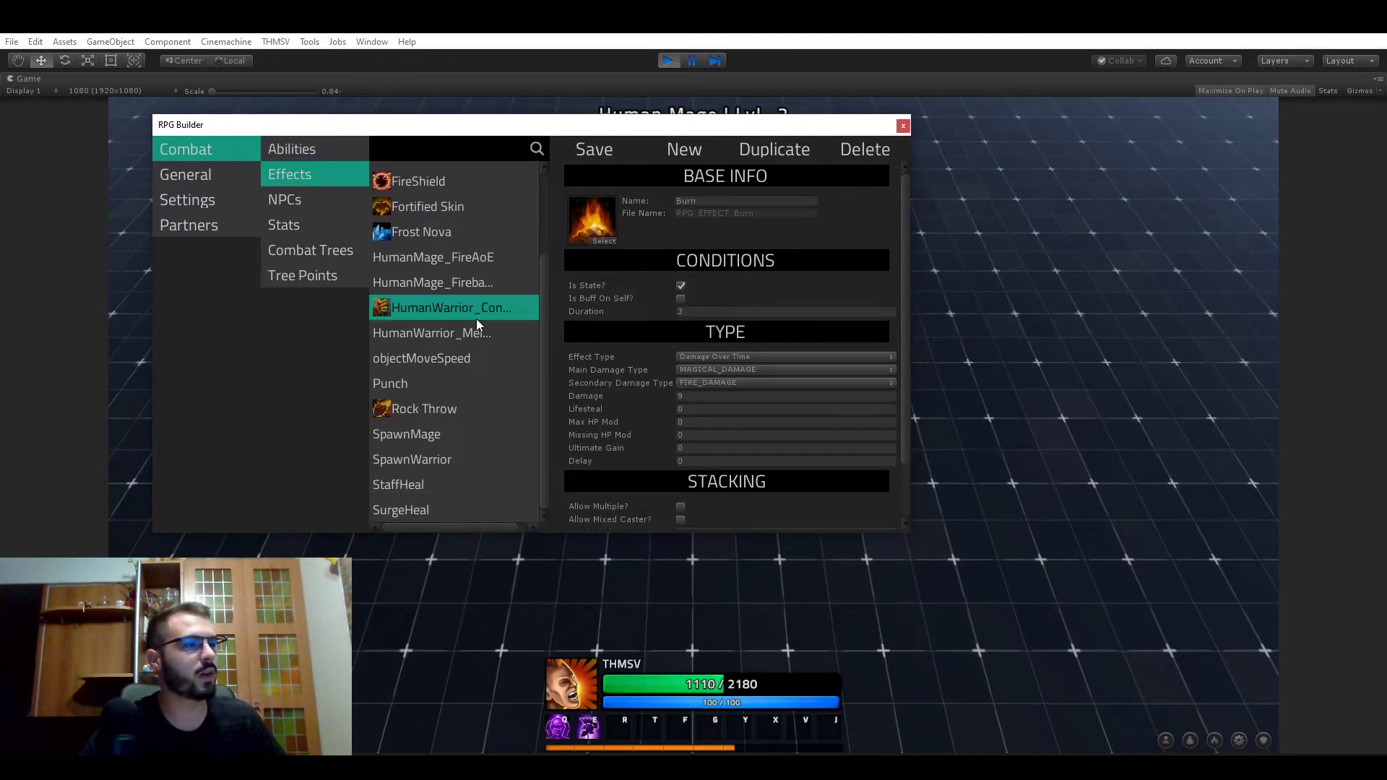
left_click(434, 438)
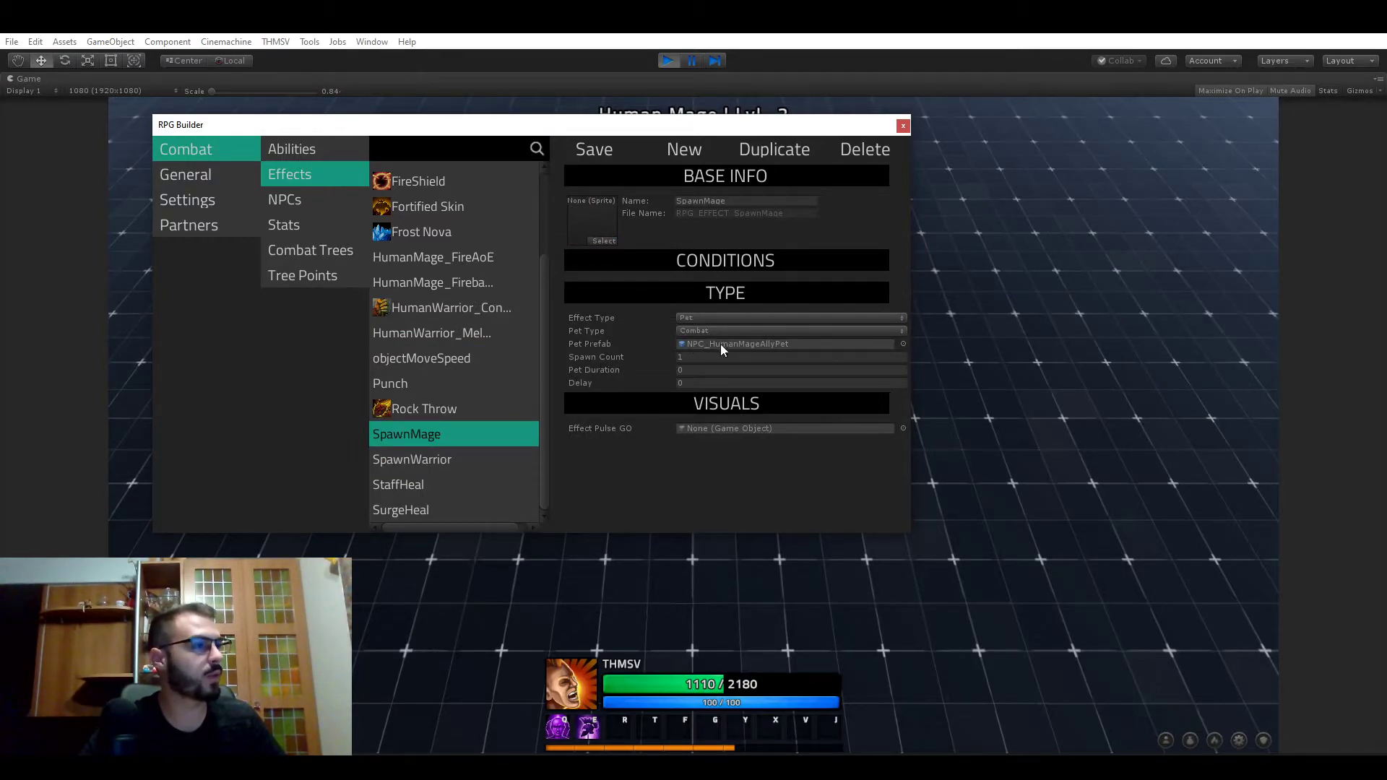
Examine the SpawnAllyMage ability's target, cooldown and applied effects settings, briefly checking SpawnAllyWarrior as well
left_click(316, 158)
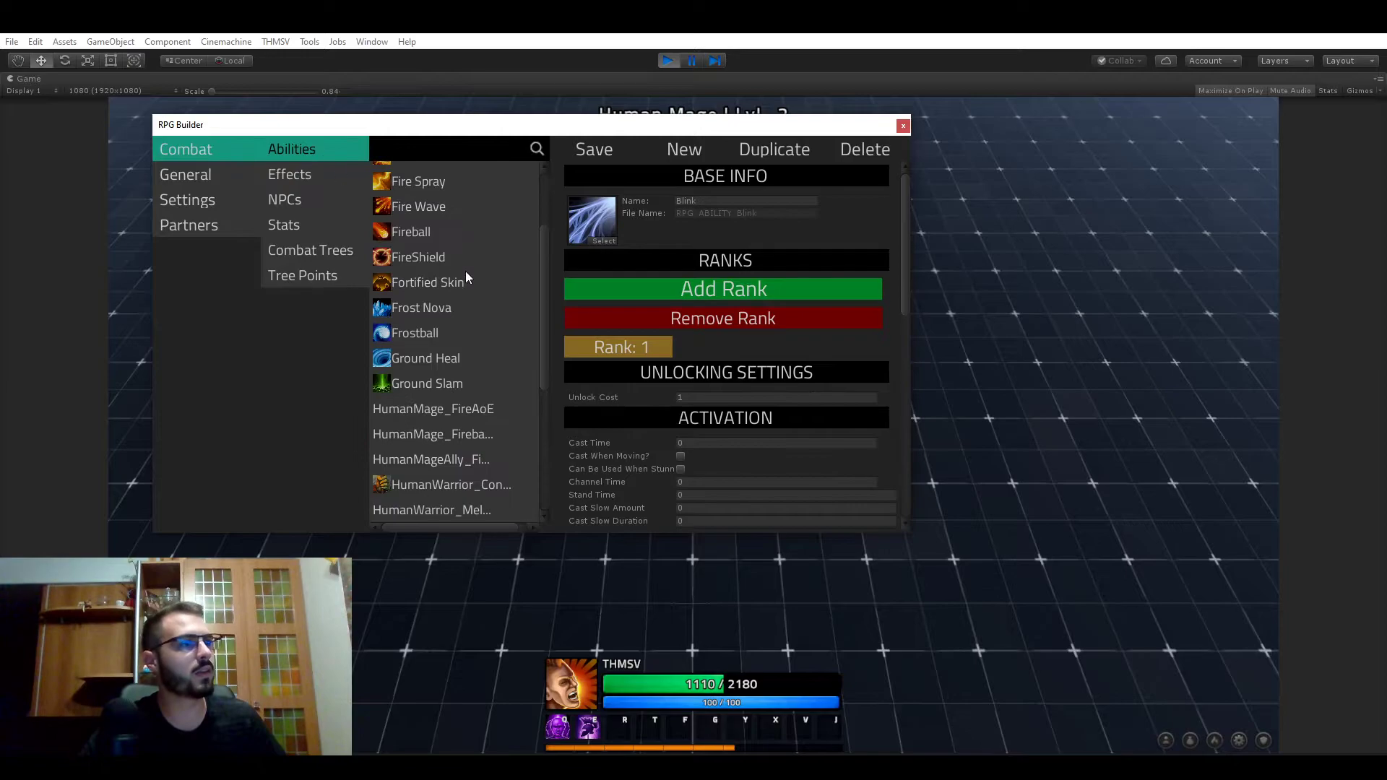
scroll(465, 271, "down", 4)
left_click(448, 461)
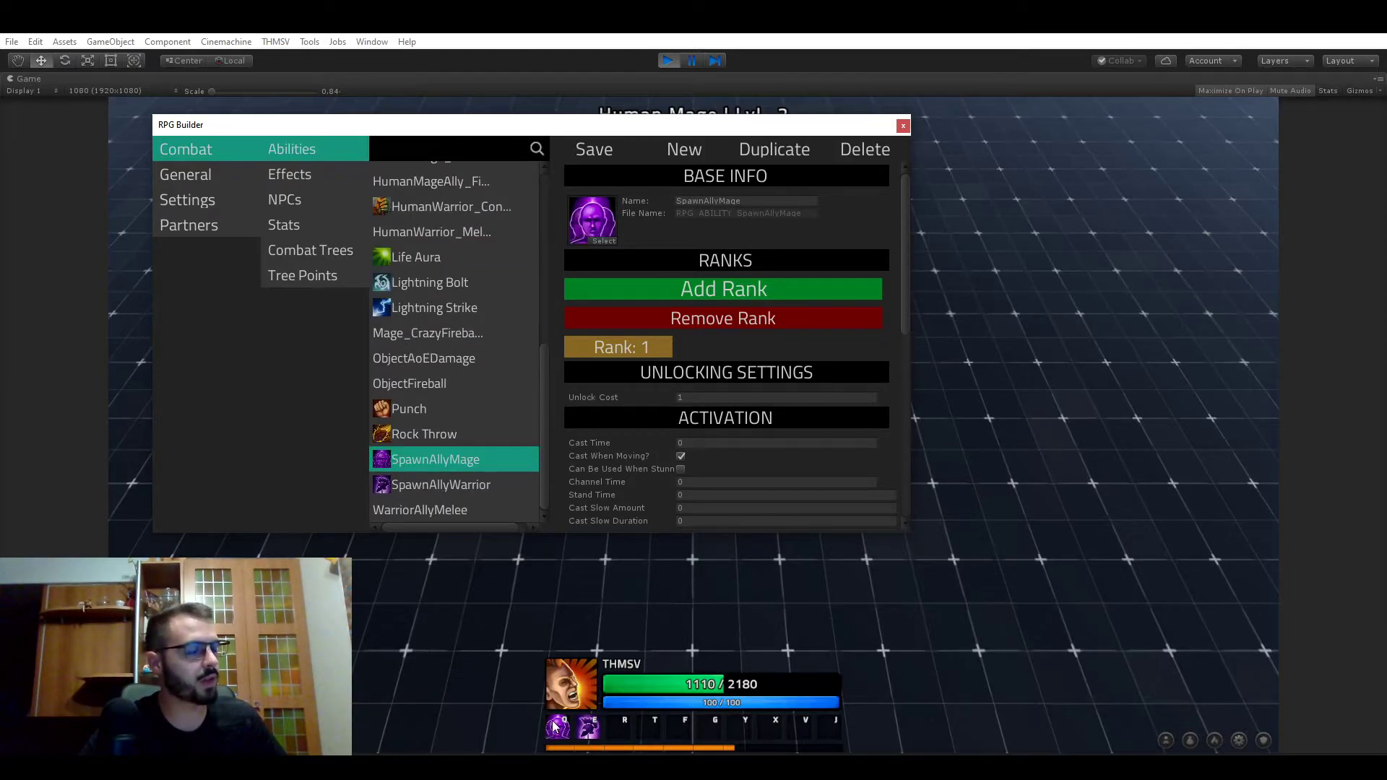
scroll(755, 295, "down", 8)
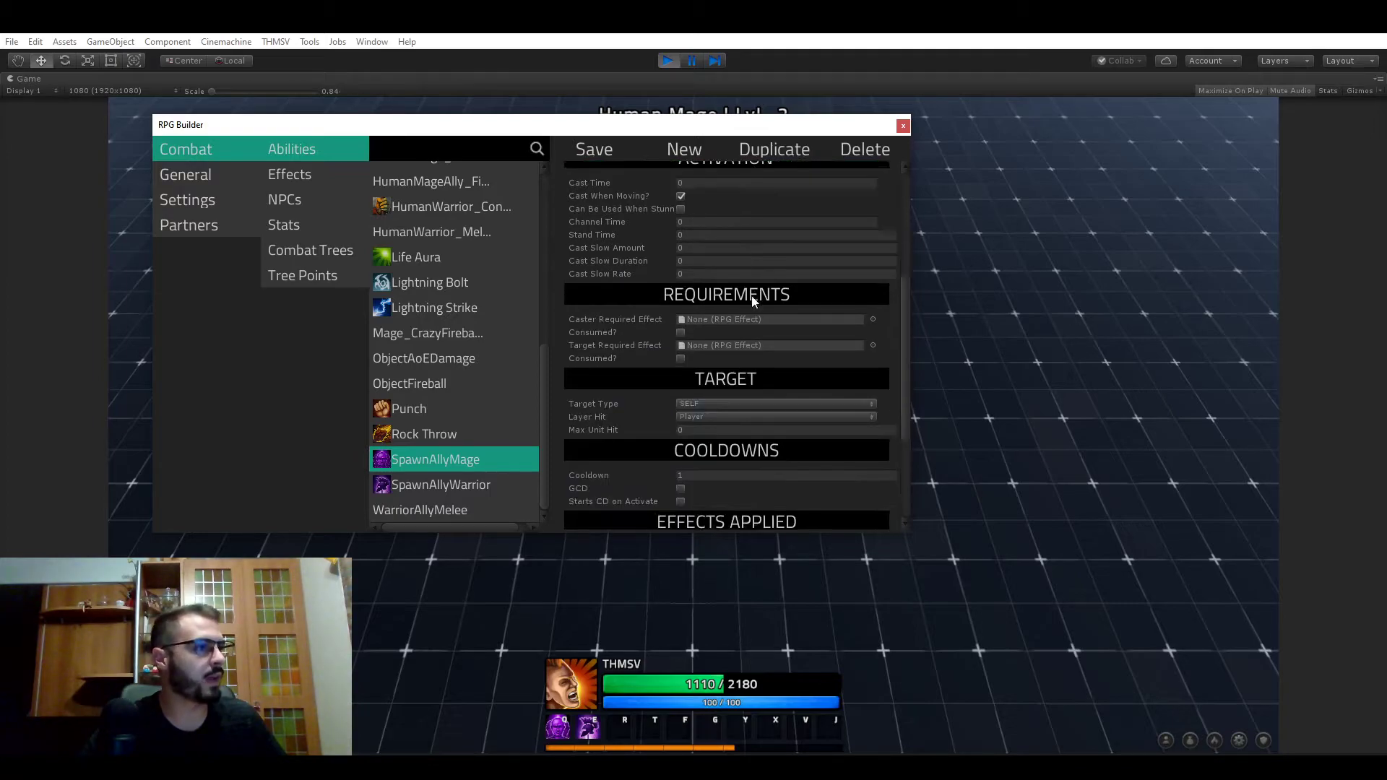
left_click(477, 484)
left_click(462, 460)
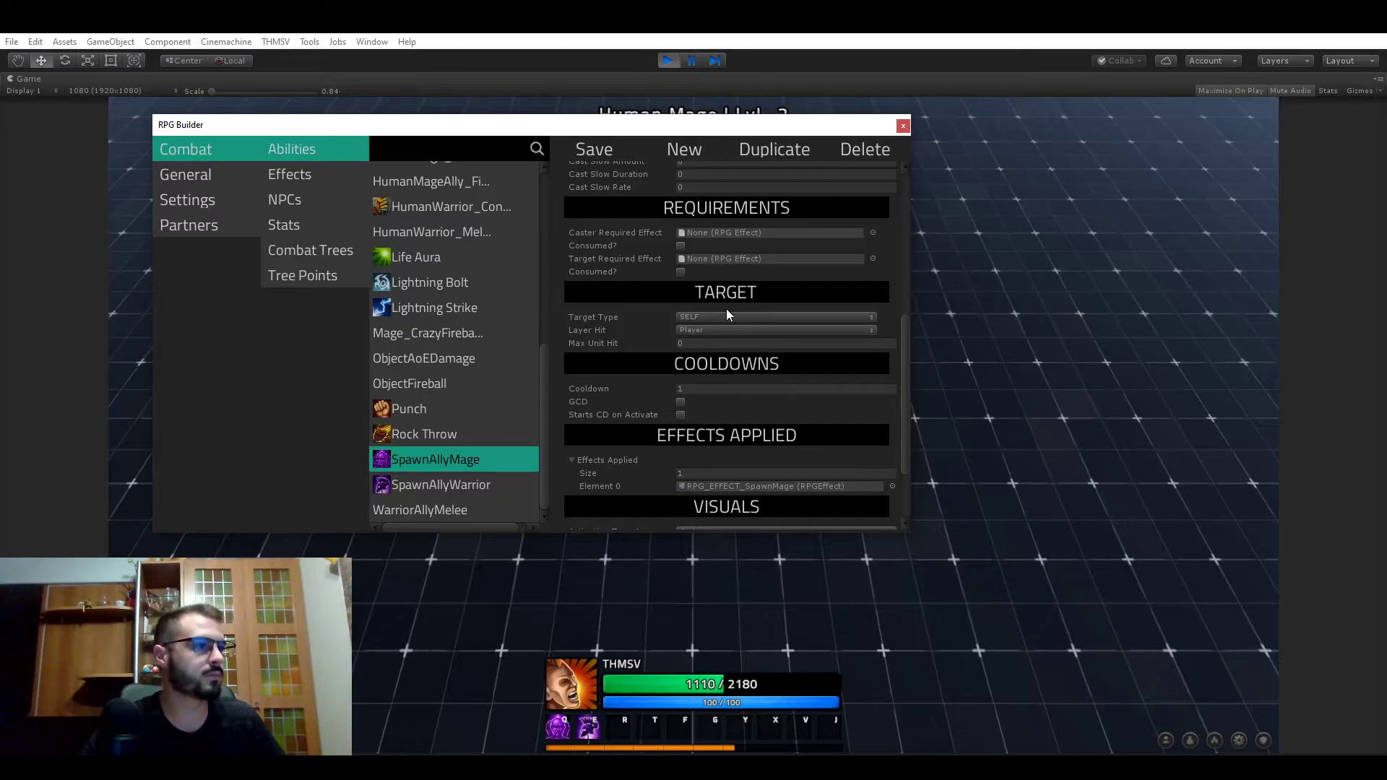
scroll(742, 318, "up", 4)
scroll(733, 322, "down", 6)
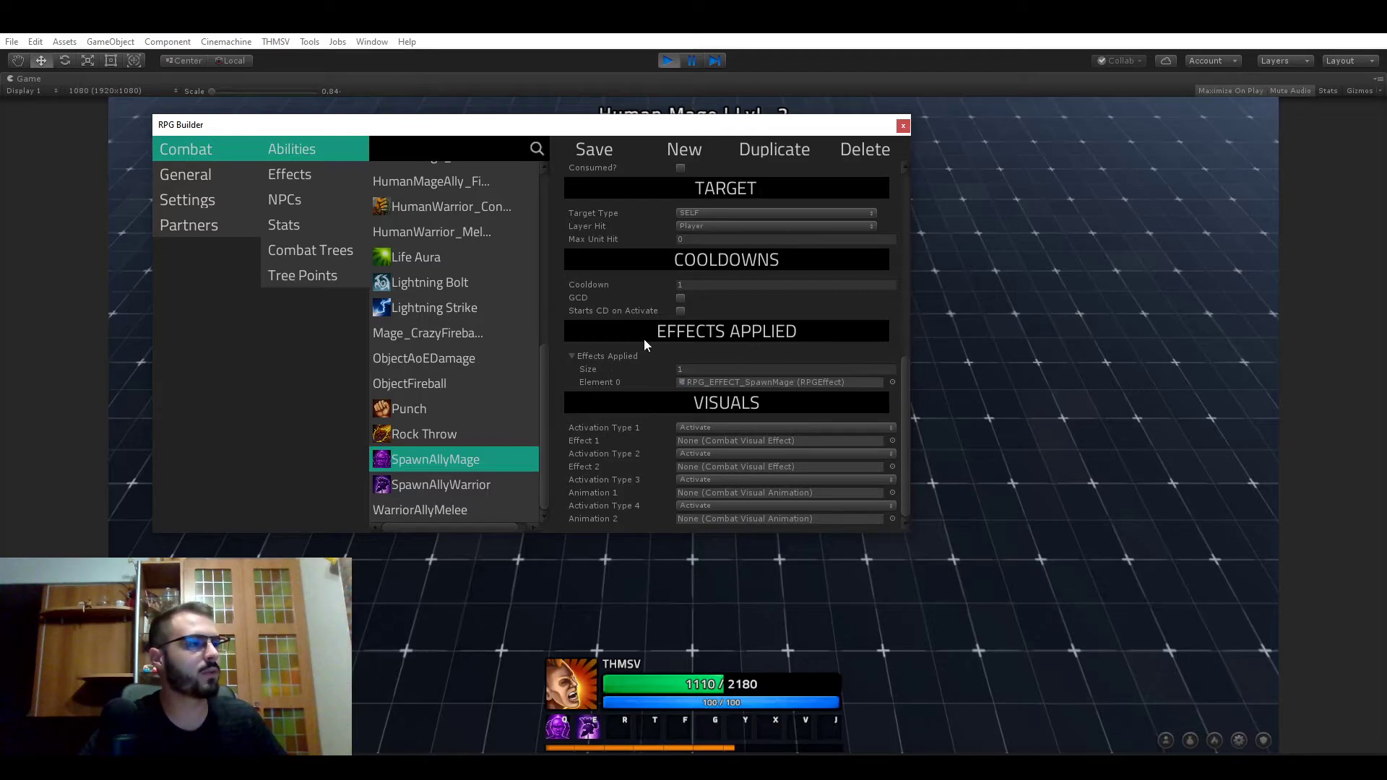
scroll(750, 329, "up", 3)
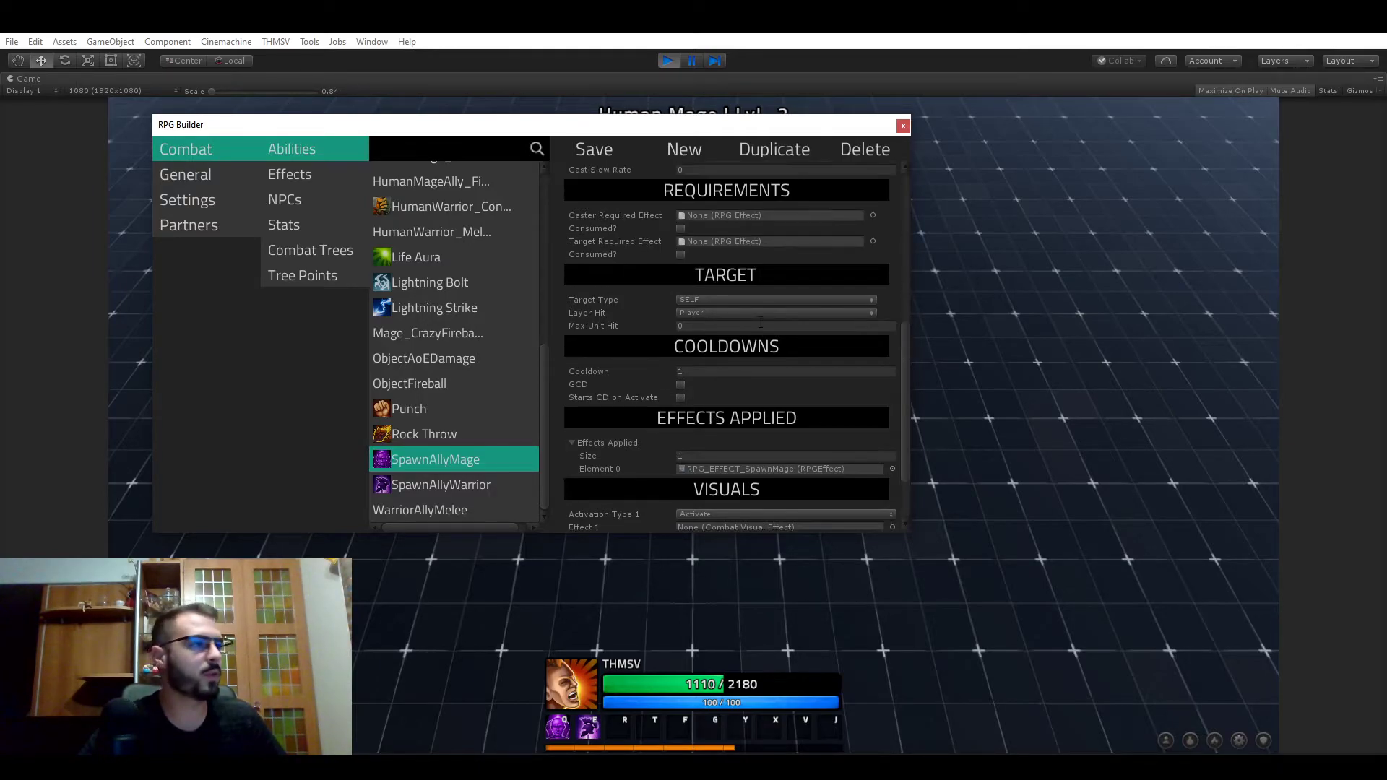
Change SpawnAllyMage's target type to PROJECTILE and make EnemyMob its only hit layer
left_click(721, 344)
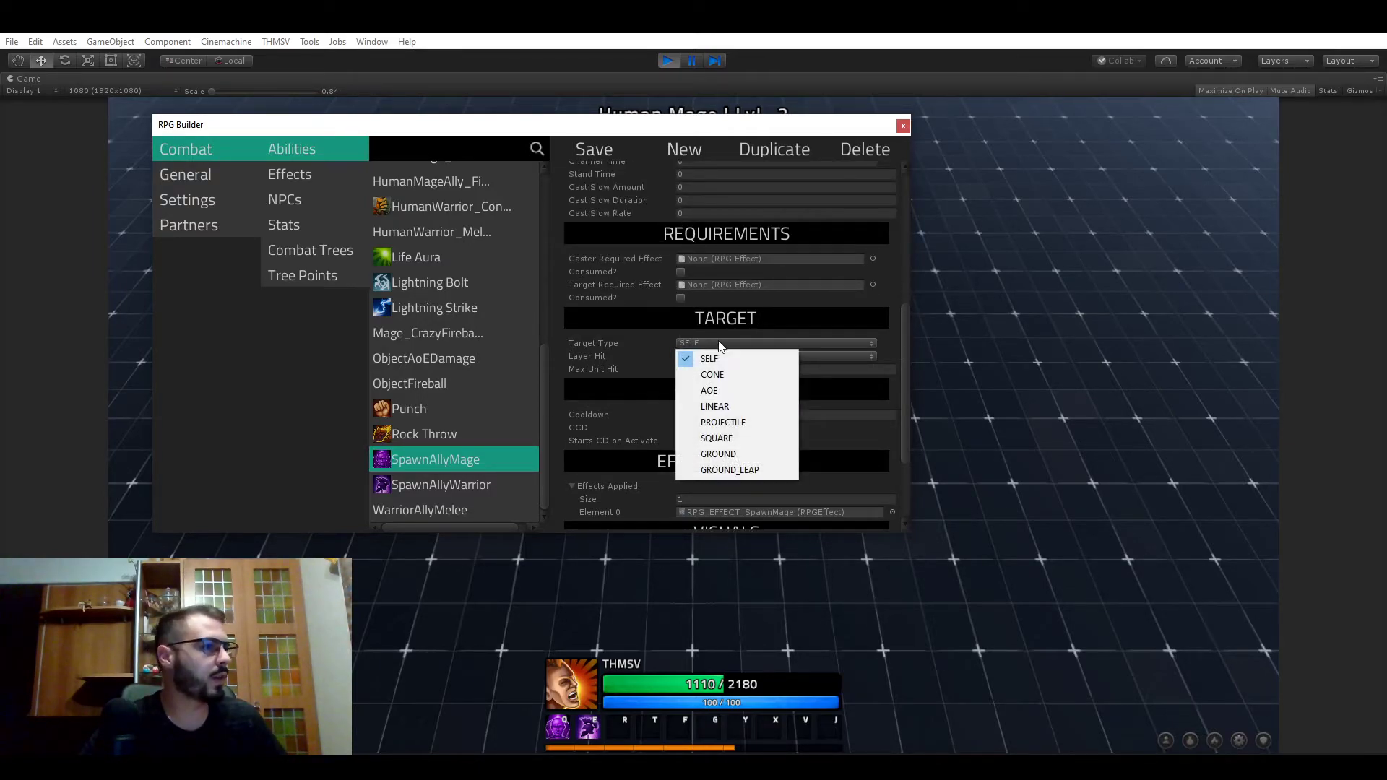
left_click(747, 422)
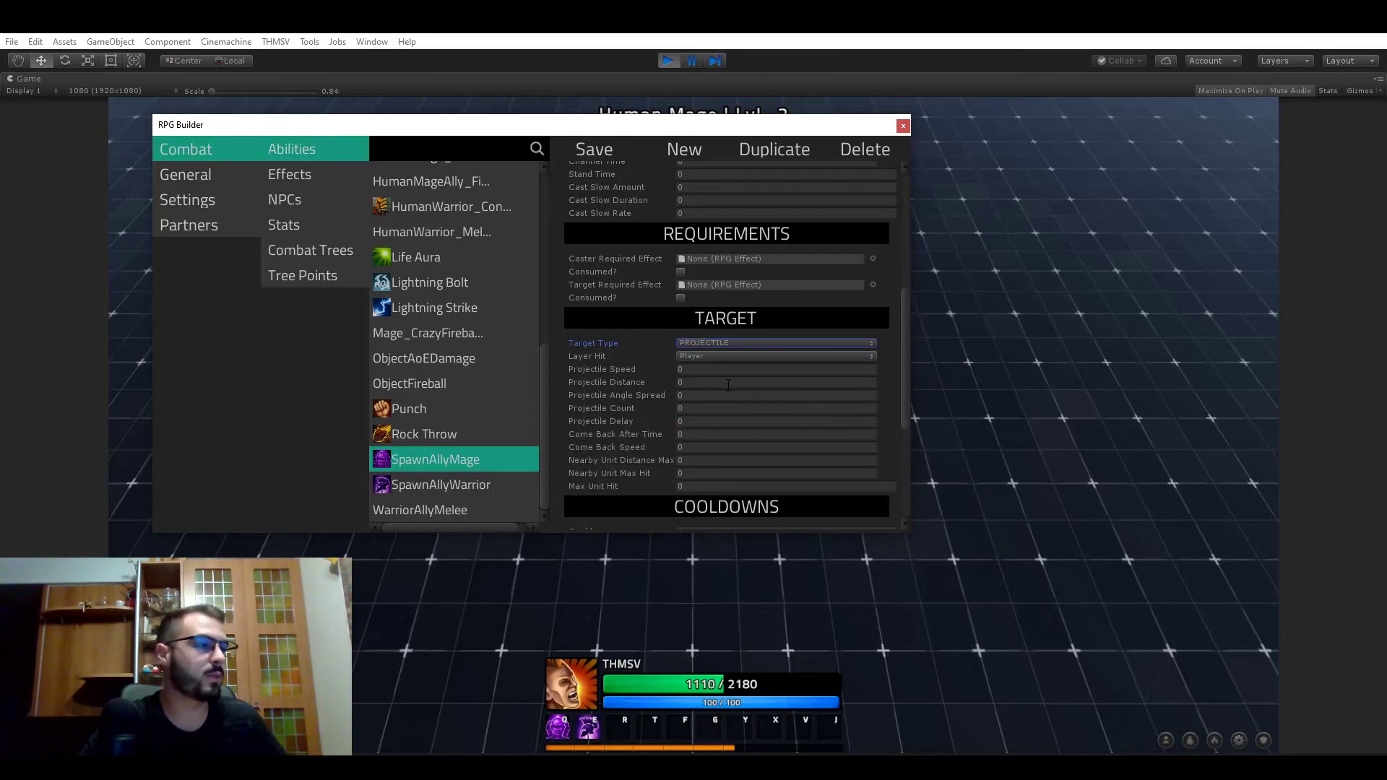
scroll(728, 369, "down", 1)
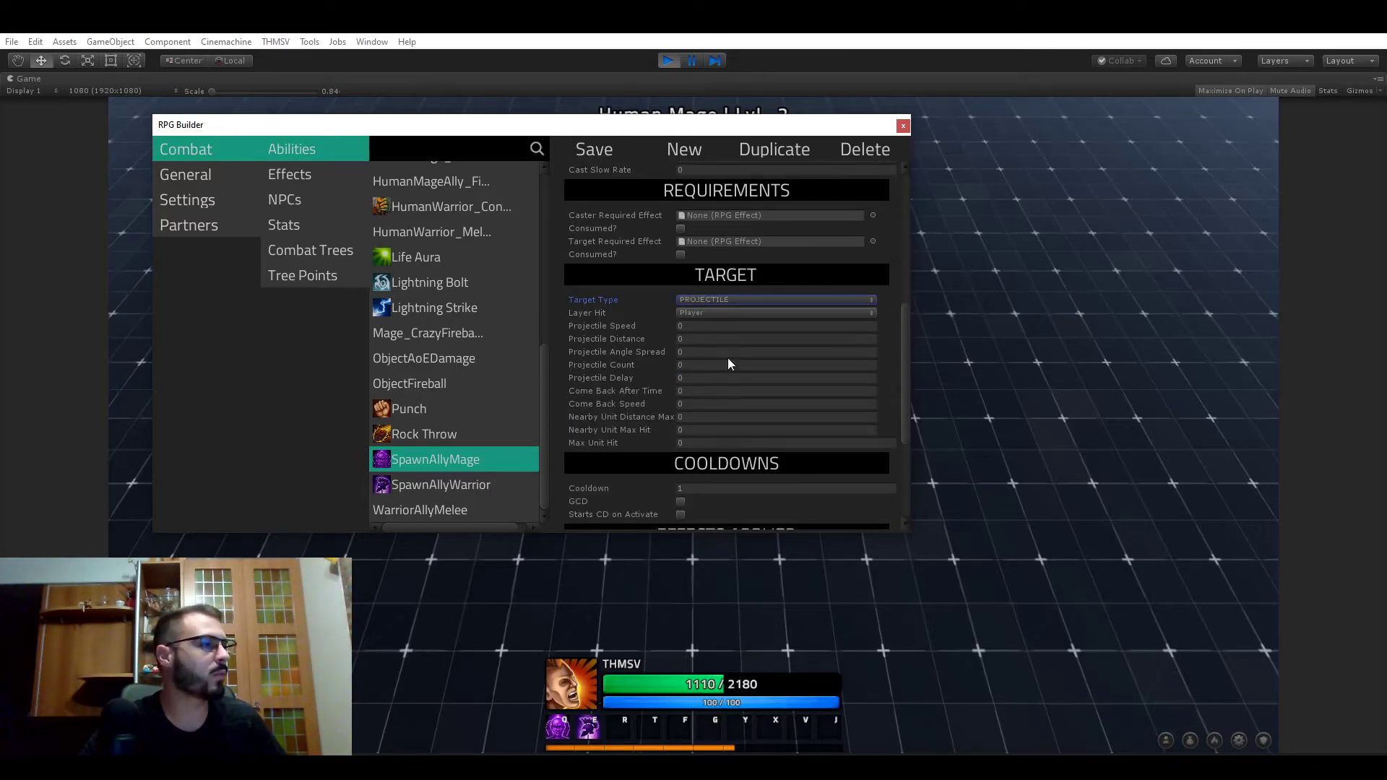
left_click(719, 312)
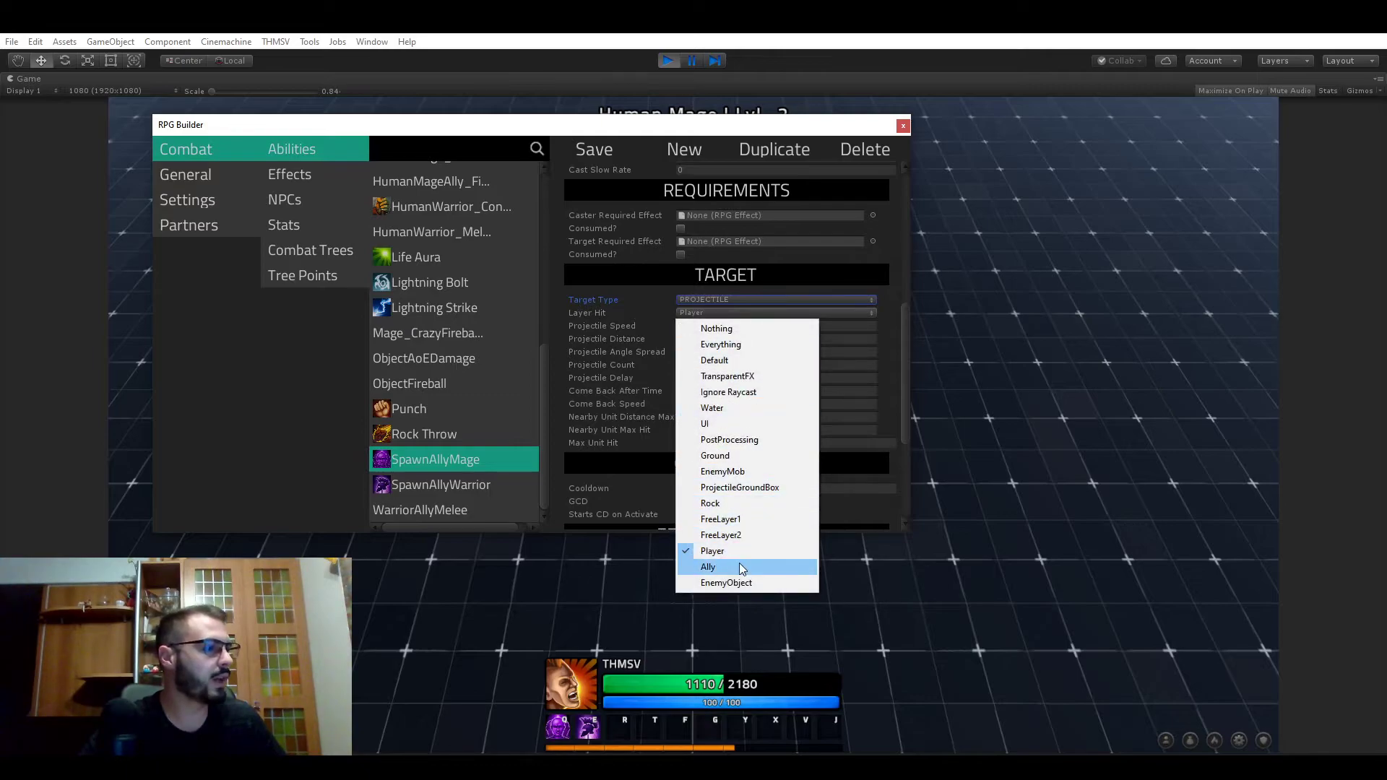
left_click(737, 473)
left_click(722, 312)
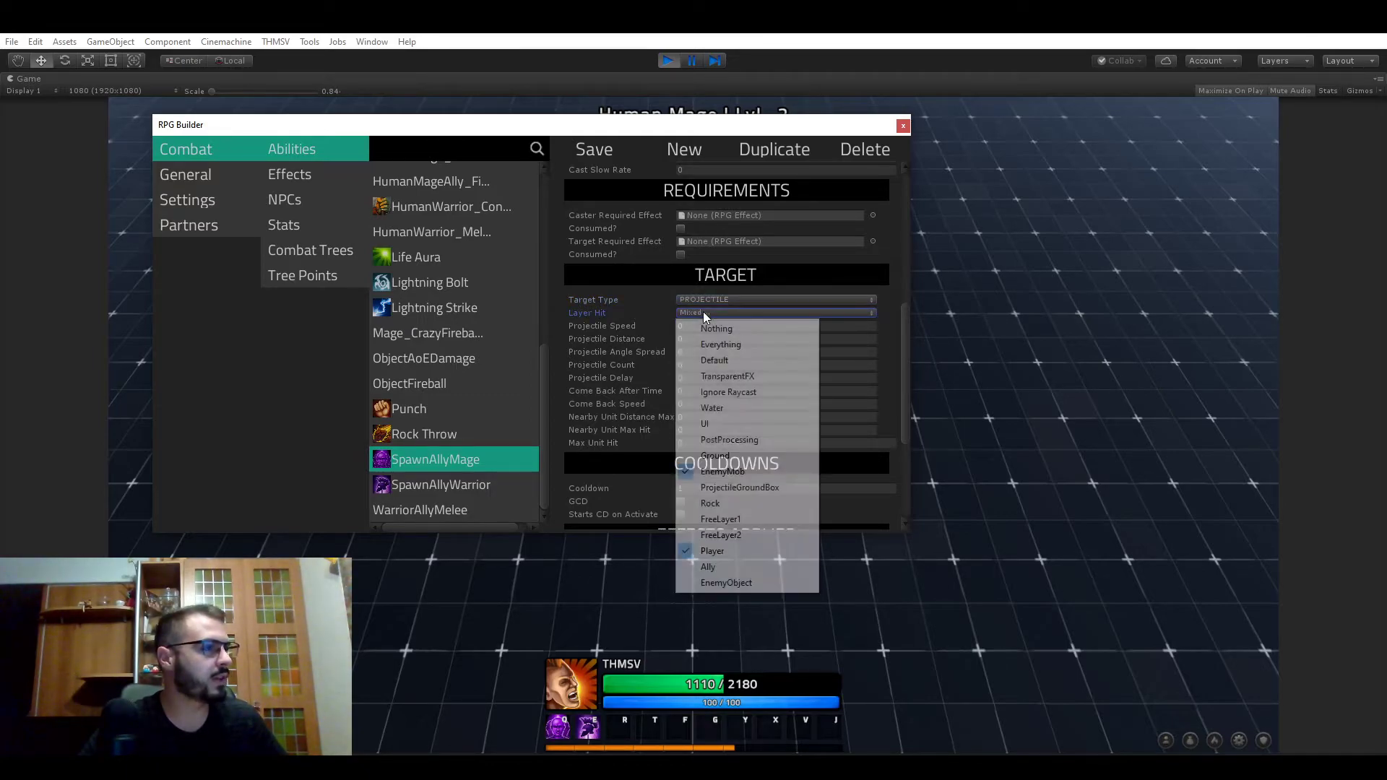
left_click(721, 551)
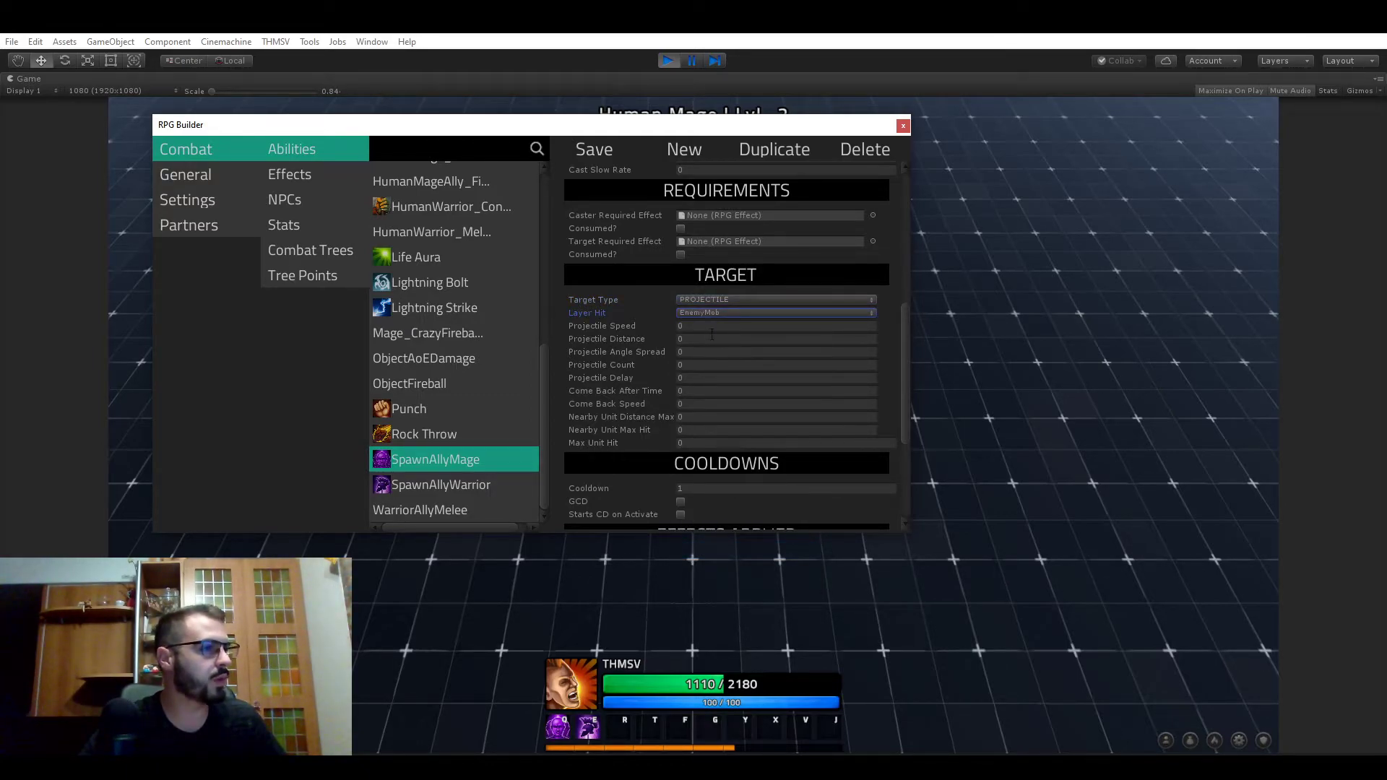
Set SpawnAllyMage's projectile speed to 50, projectile distance to 50 and projectile count to 1
left_click(713, 327)
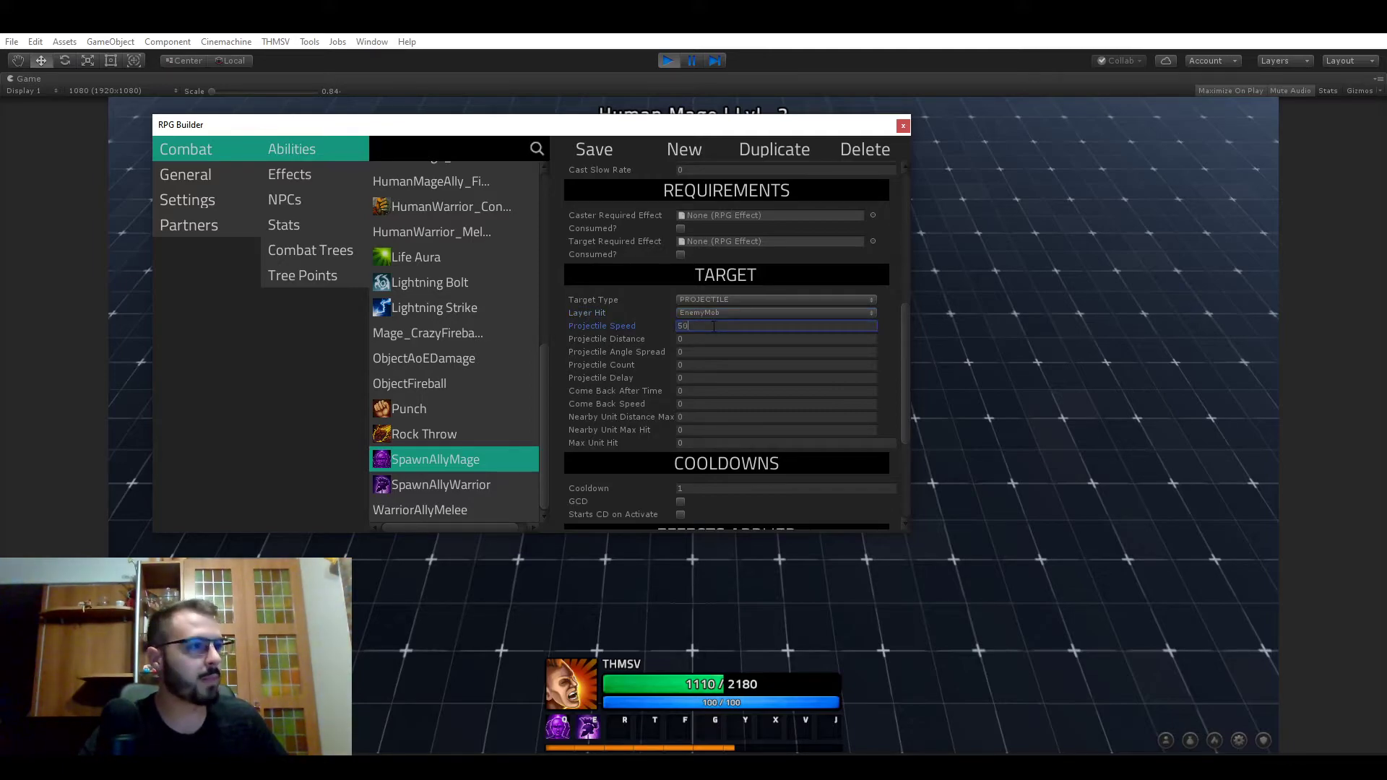
scroll(699, 369, "down", 3)
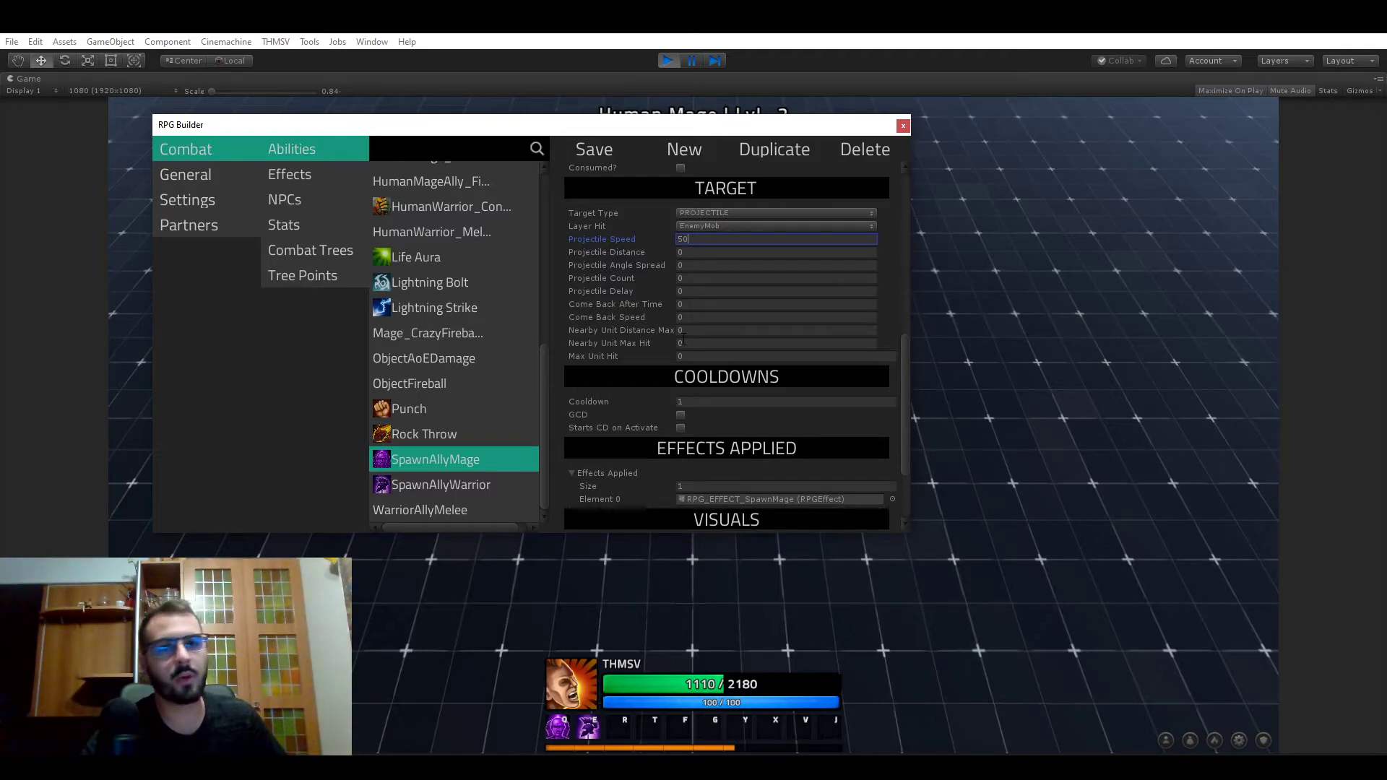
left_click(723, 252)
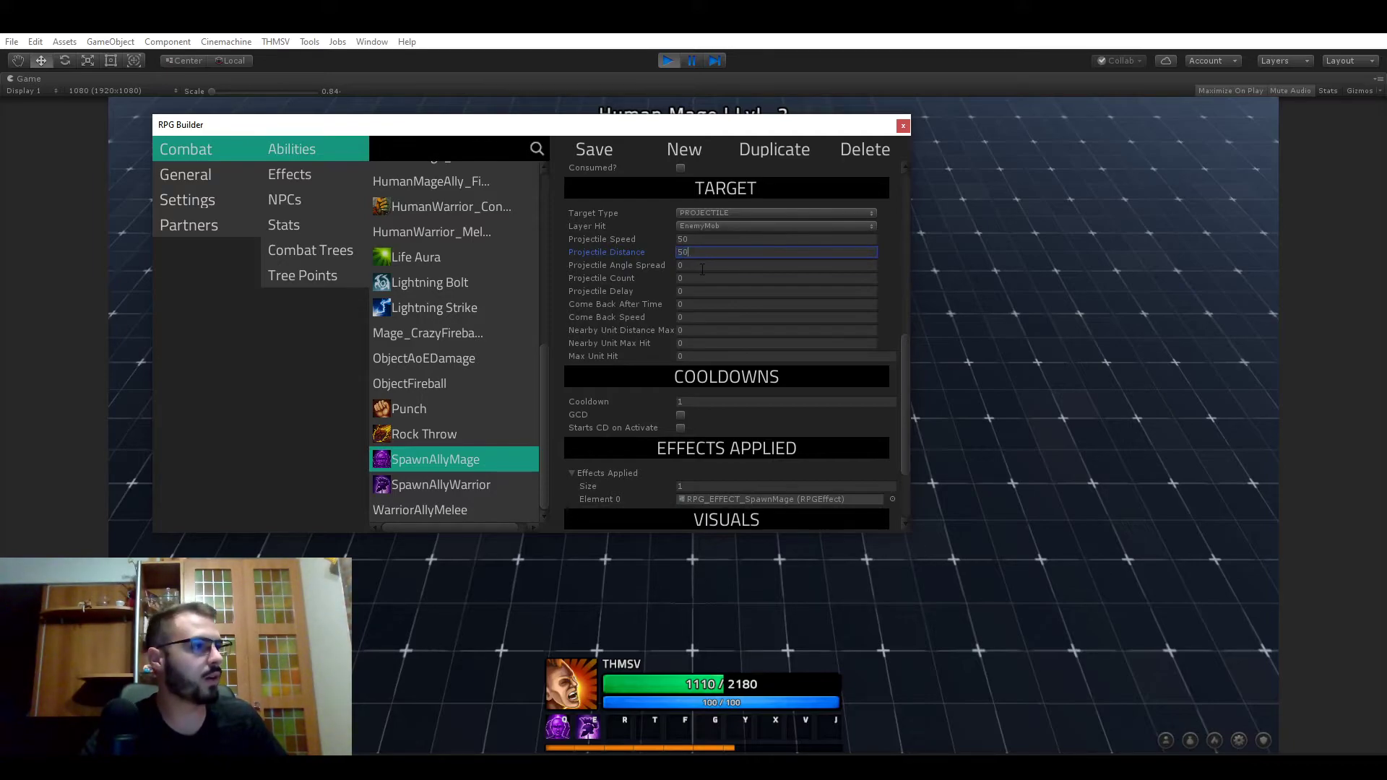
left_click(693, 279)
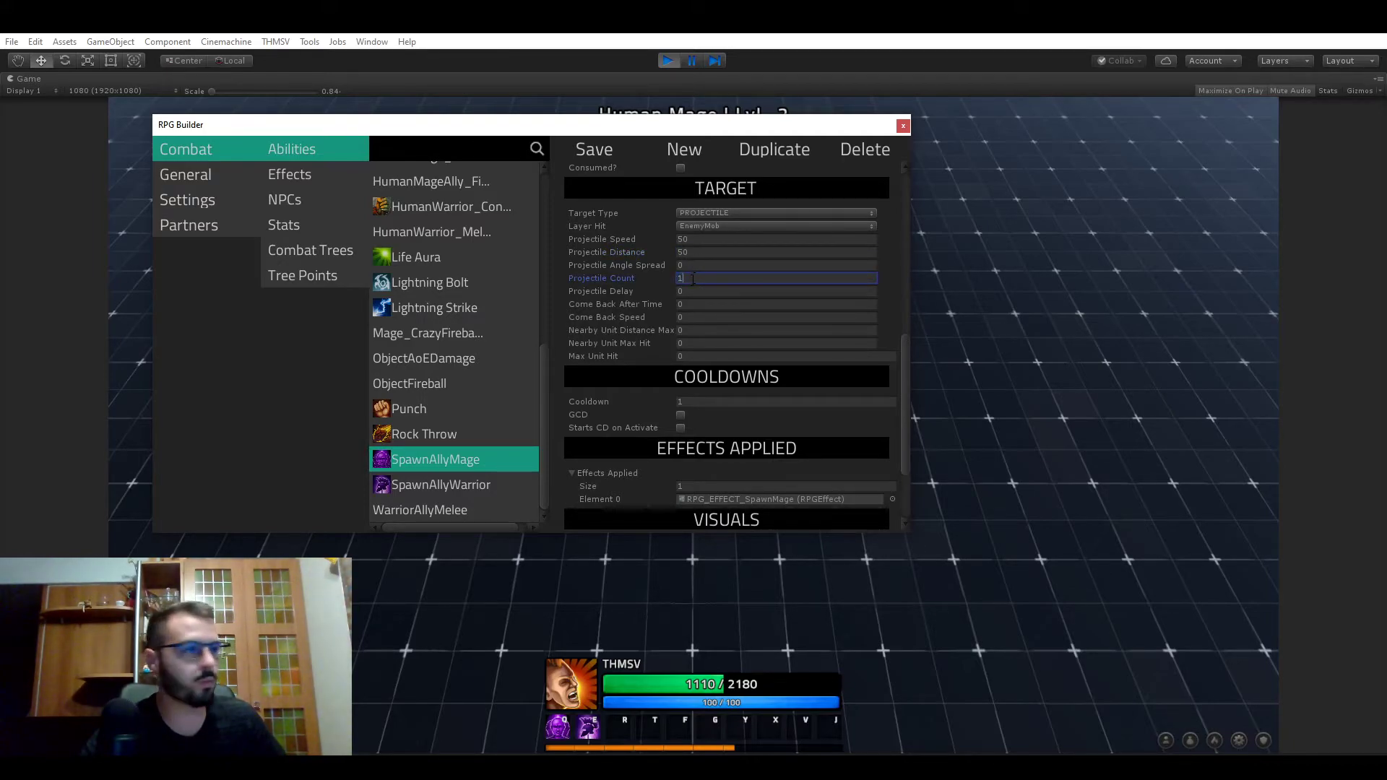
type("1")
Set SpawnAllyMage's max unit hit to 1 and enable Starts CD on Activate
left_click(708, 356)
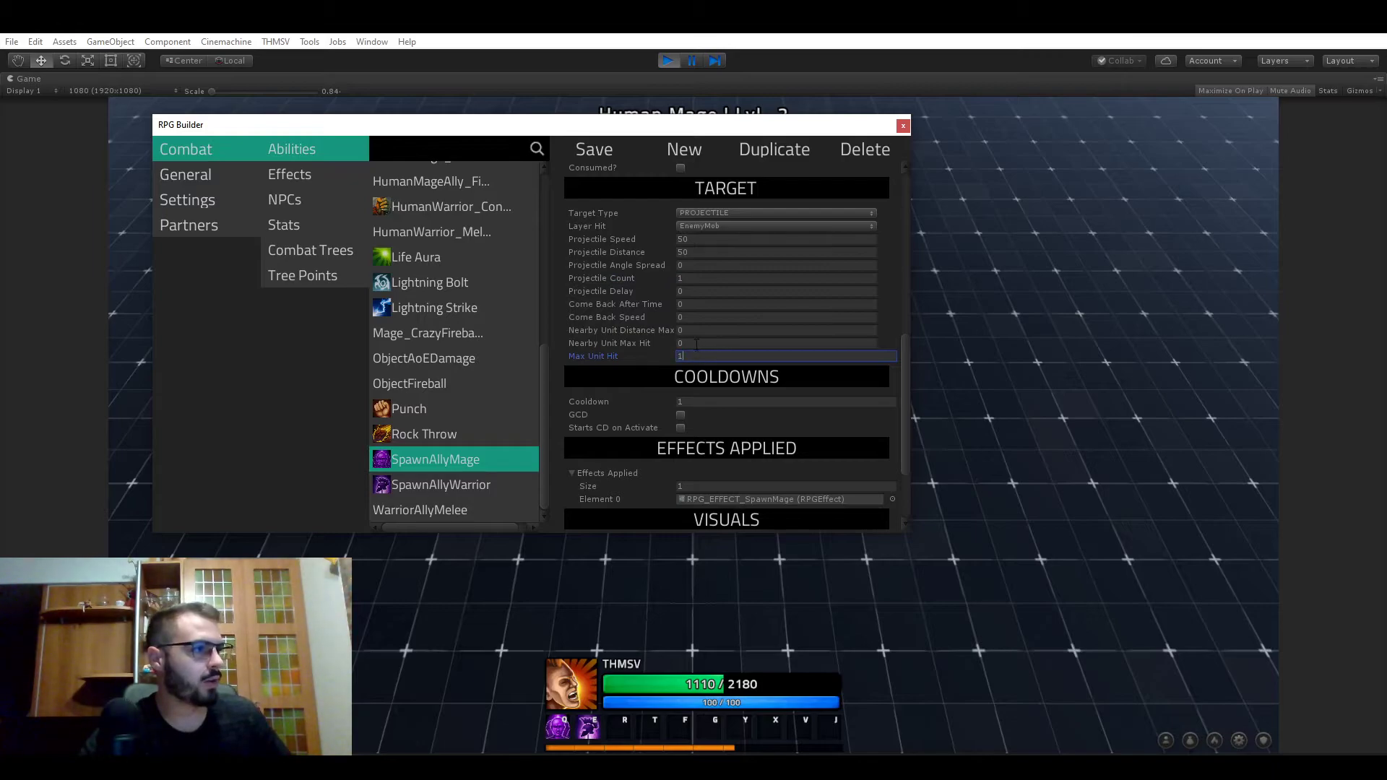
scroll(686, 353, "down", 3)
left_click(681, 384)
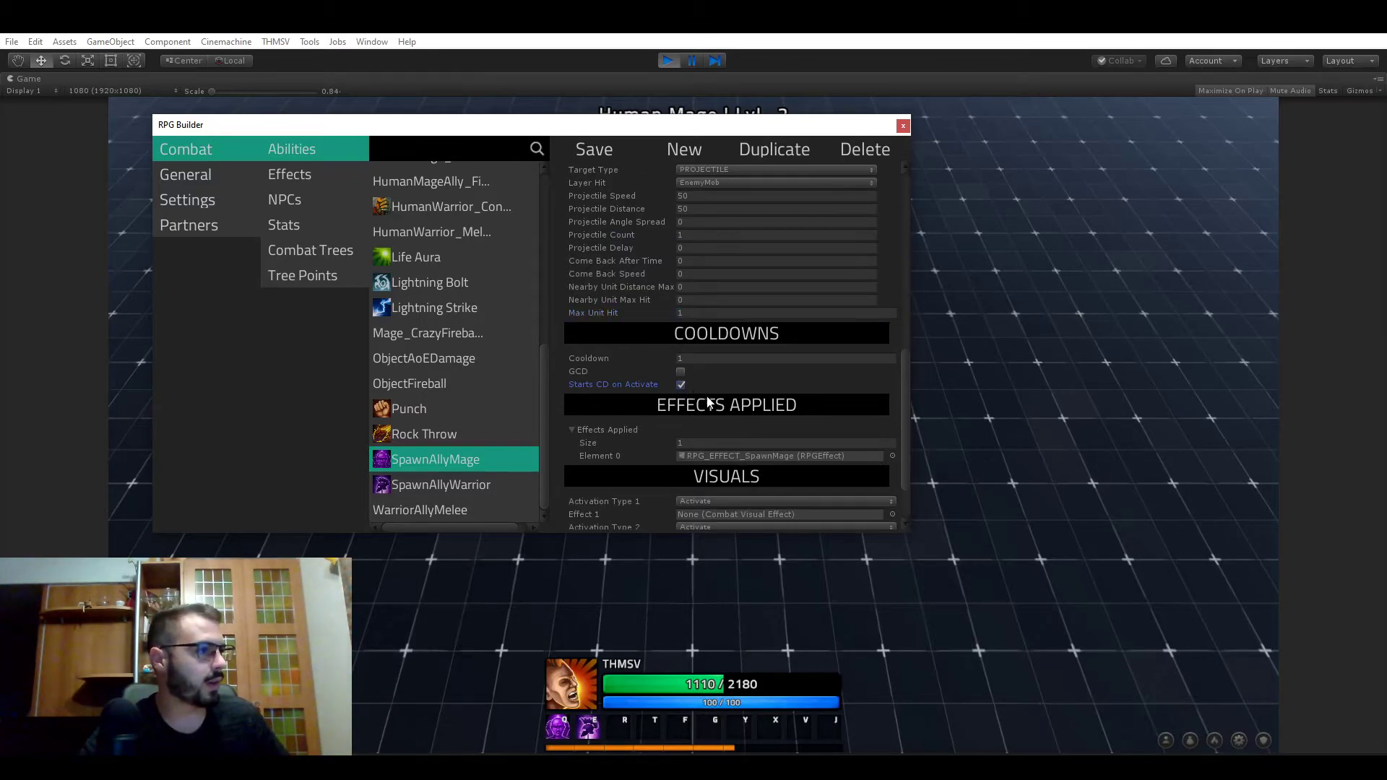
scroll(722, 380, "down", 5)
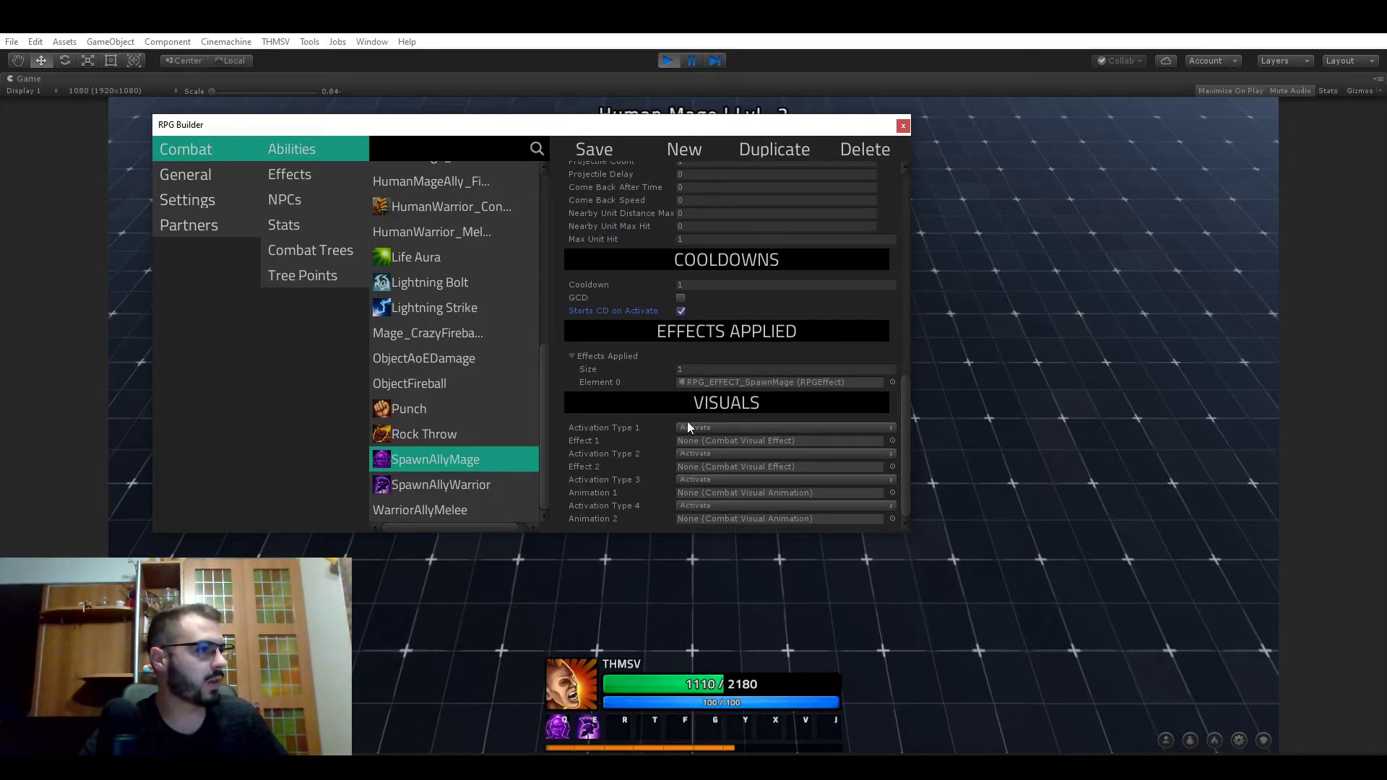
Restore the game view from maximized, stop play mode and reopen the RPG Builder editor
left_click(1220, 86)
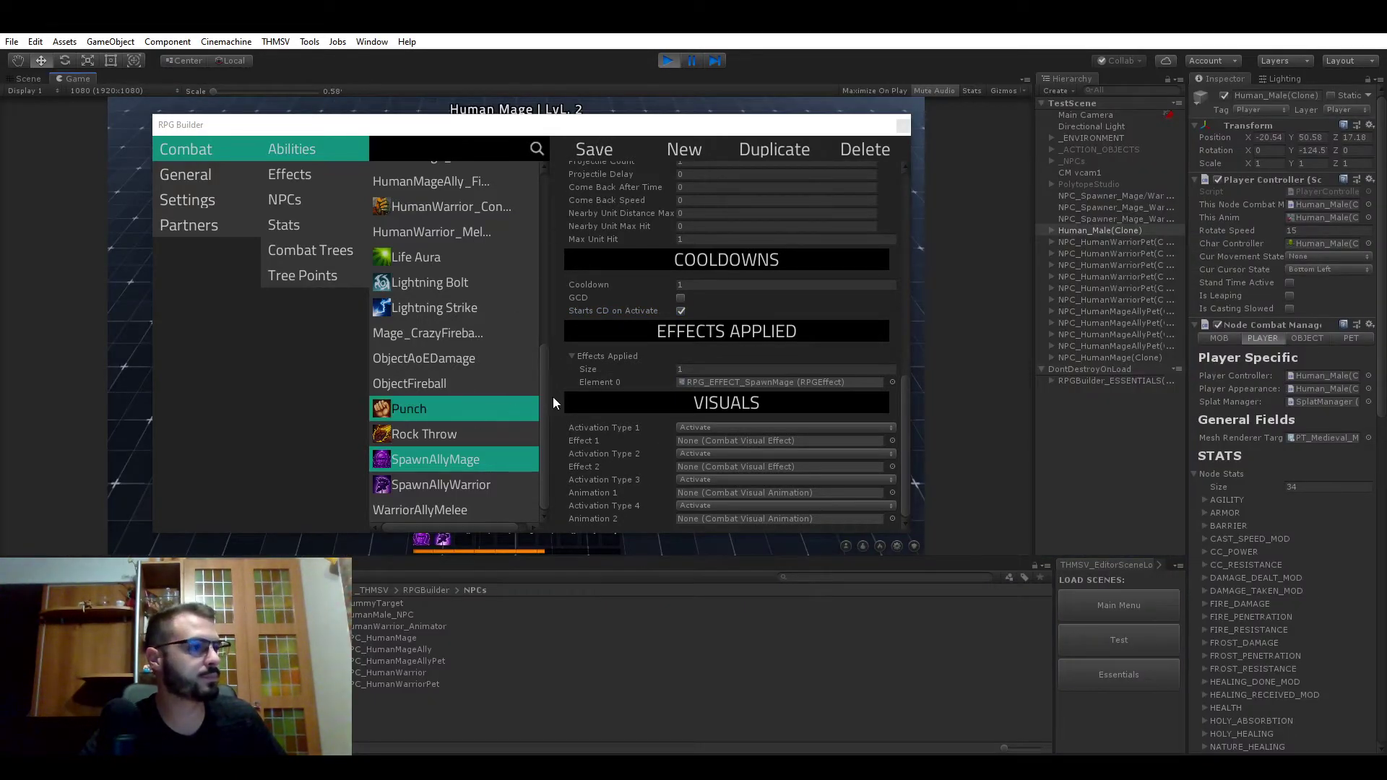
left_click(668, 61)
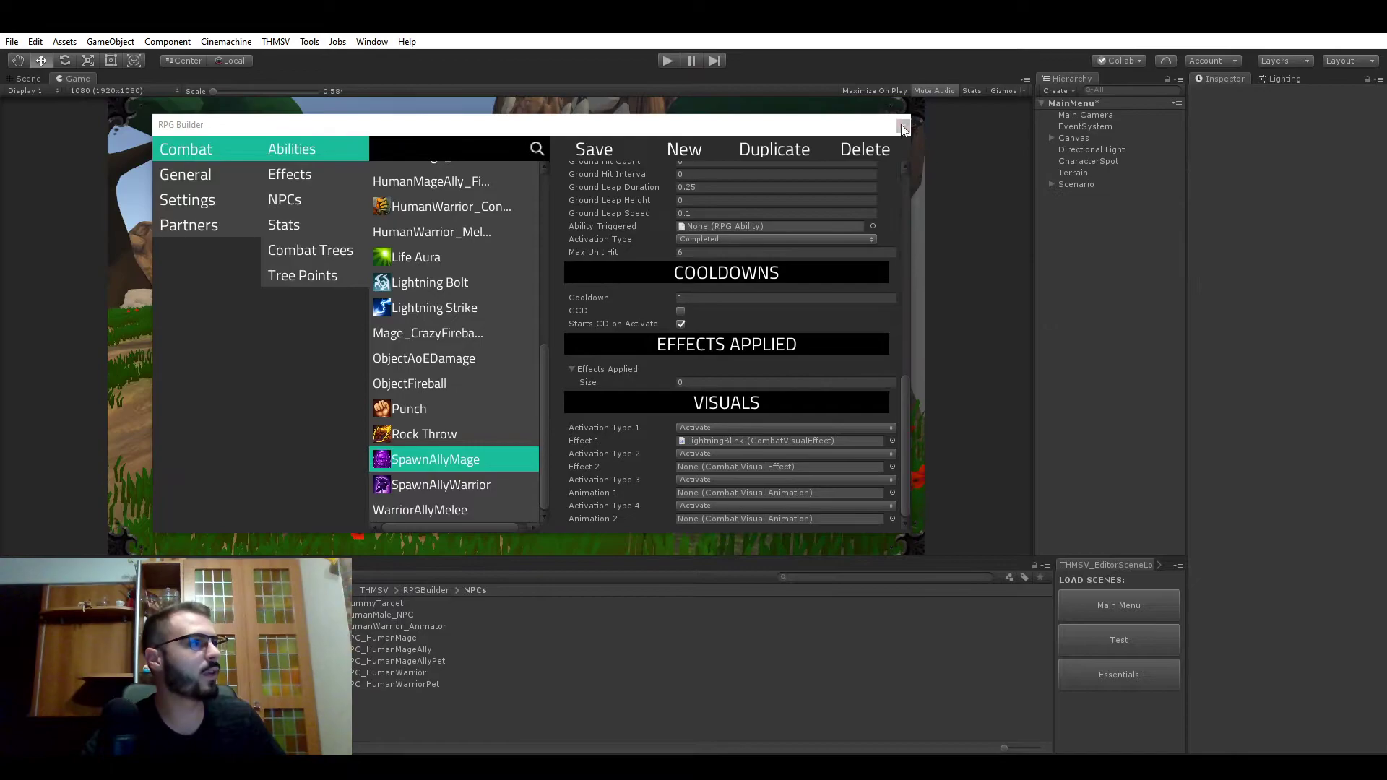
left_click(275, 41)
left_click(301, 60)
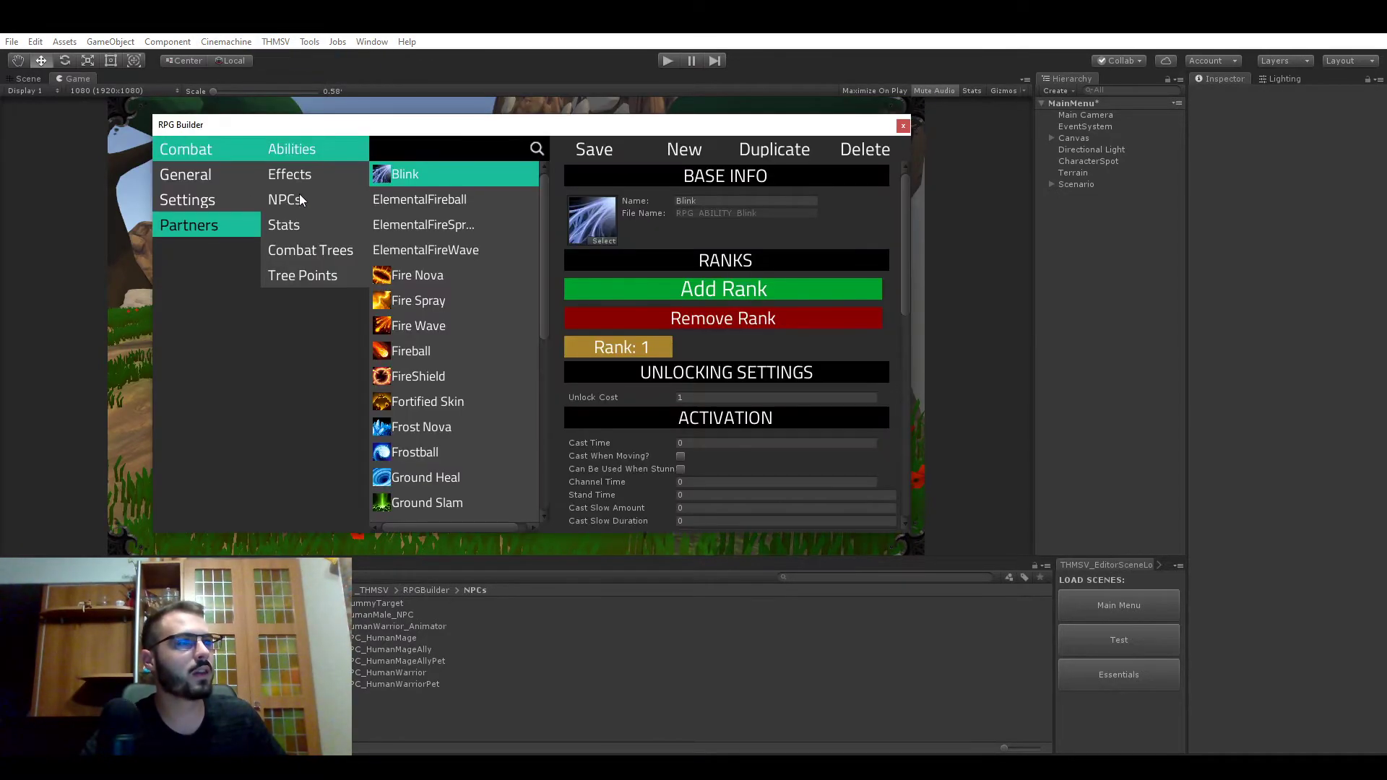
Assign FireballProjectile as Effect 1 and FireballAnimation as Animation 1 in the visuals of the SpawnAllyMage ability
scroll(438, 281, "down", 3)
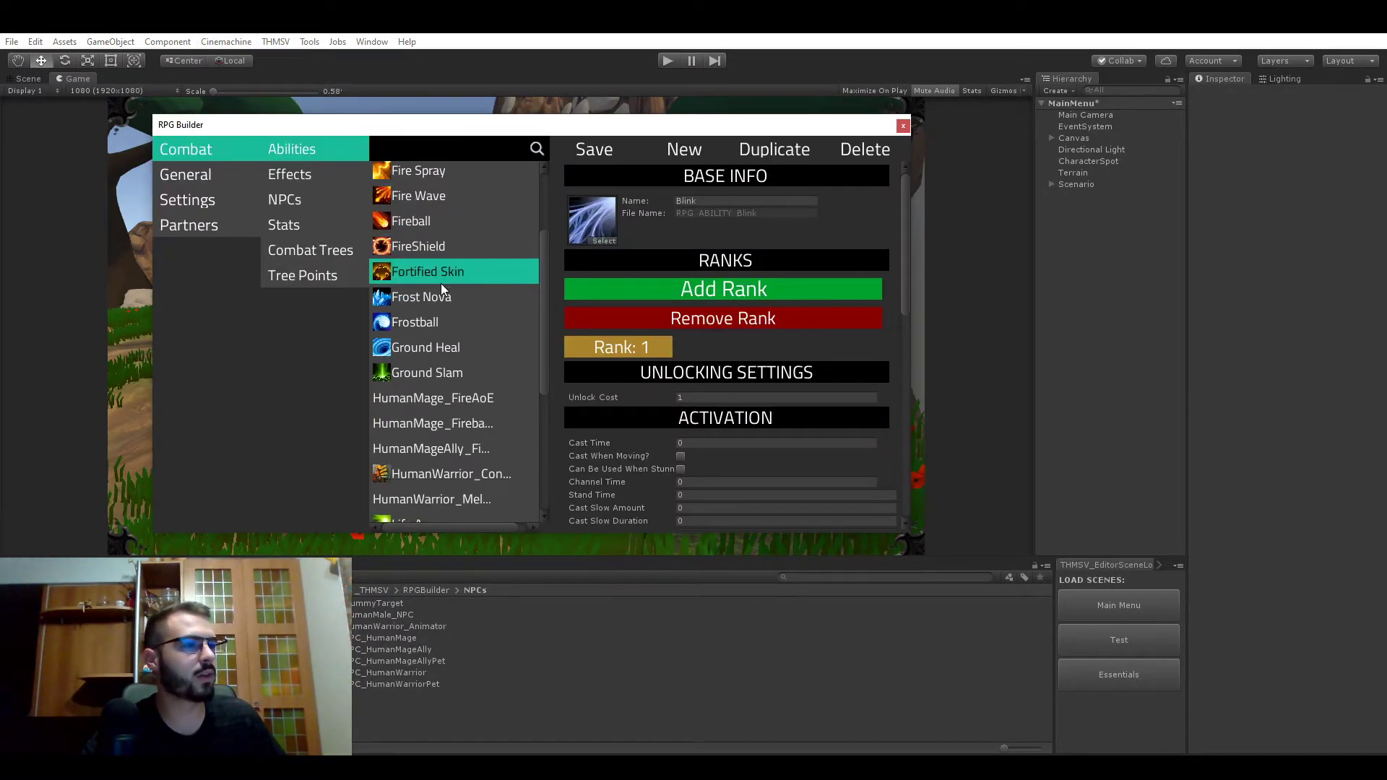
scroll(441, 283, "up", 3)
scroll(426, 340, "down", 5)
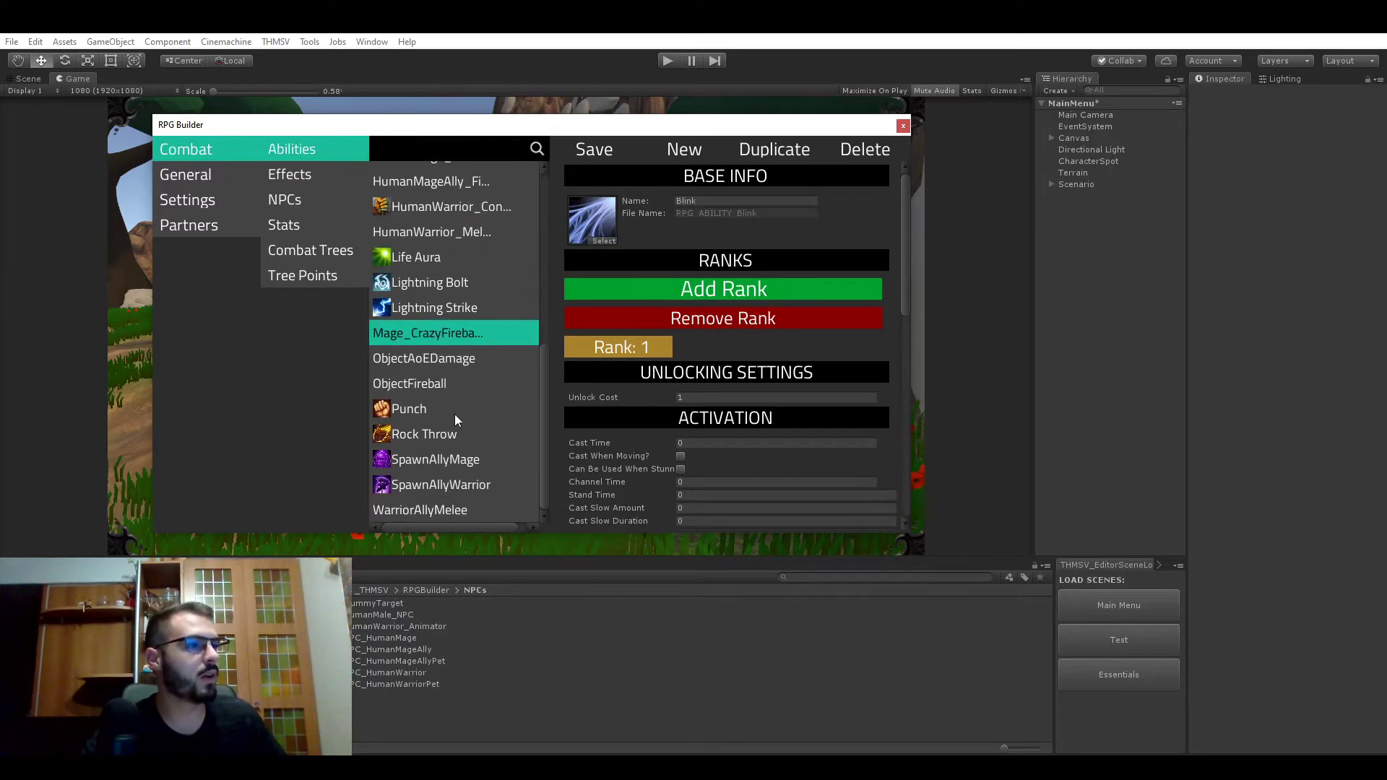
left_click(469, 466)
scroll(634, 366, "down", 10)
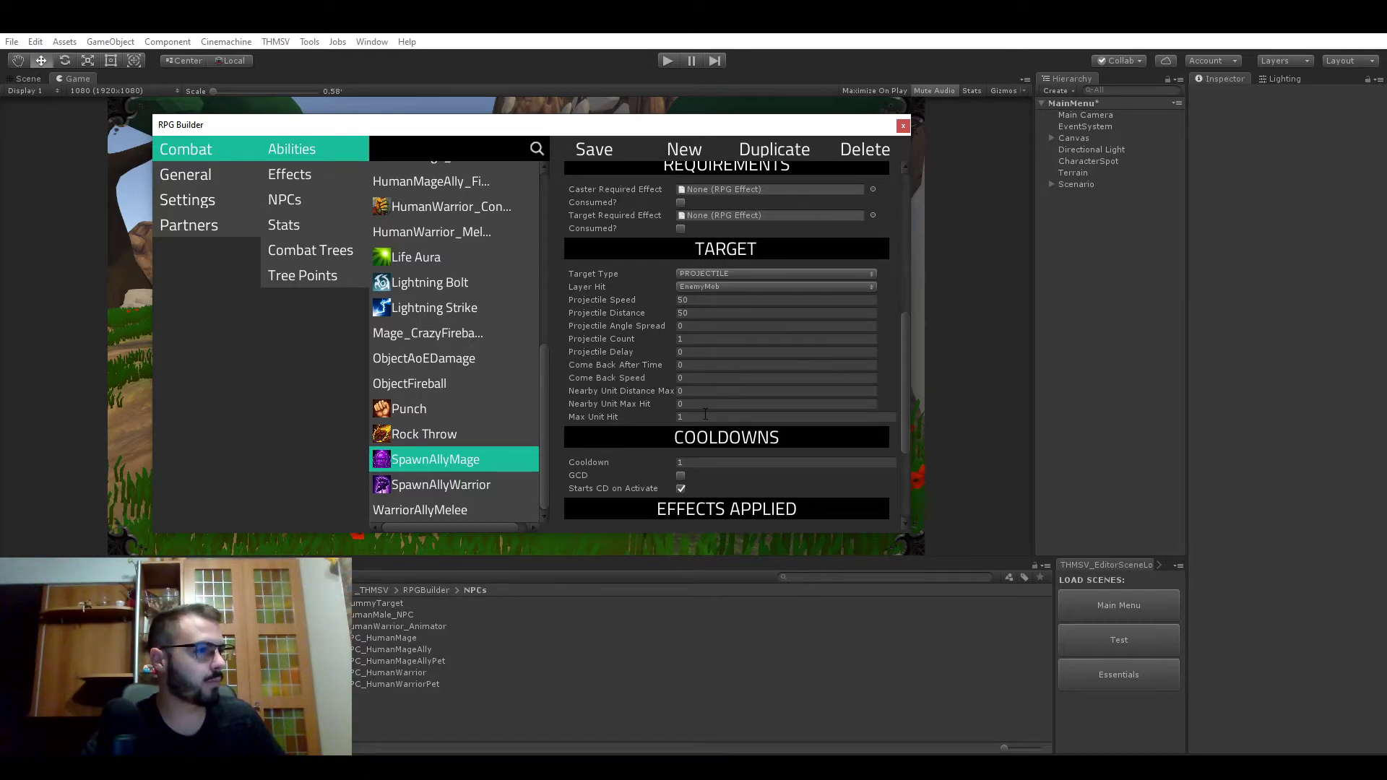
scroll(683, 365, "down", 5)
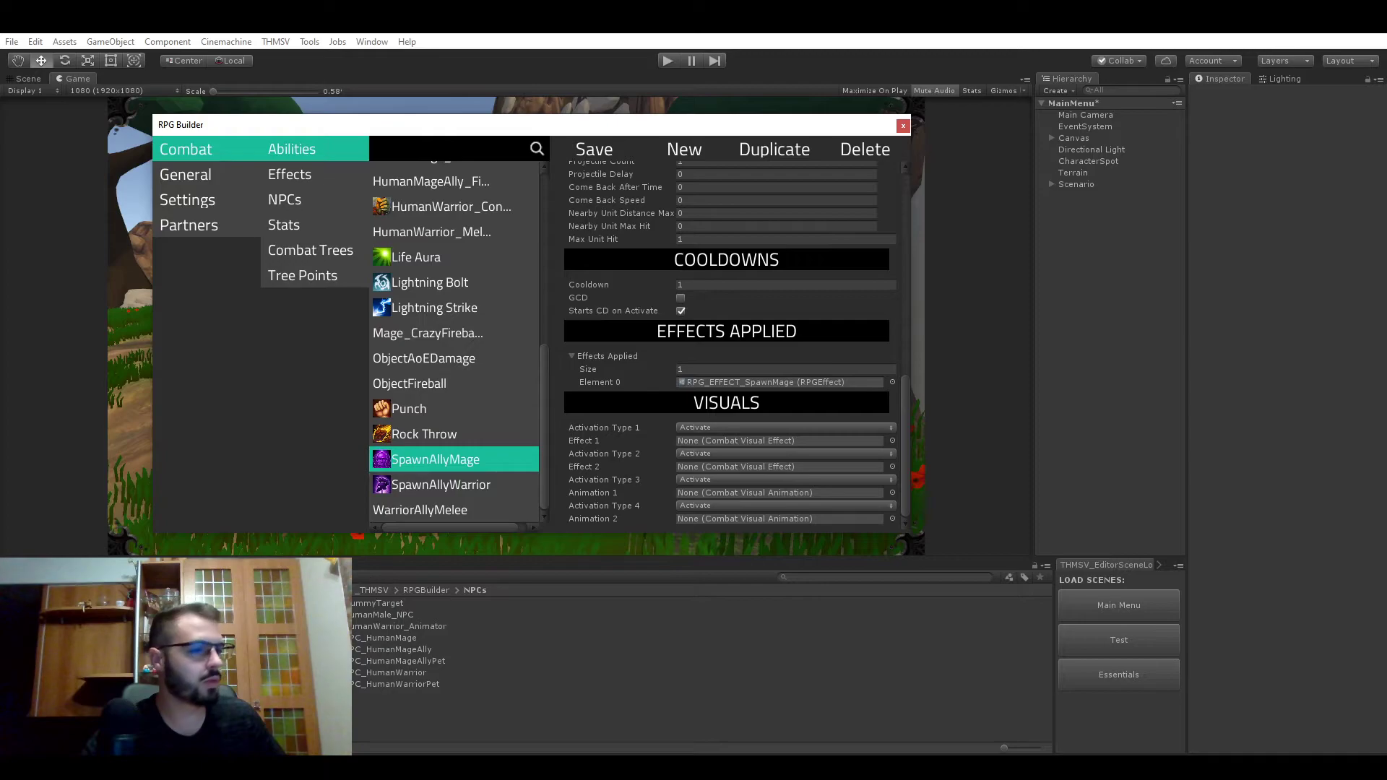
left_click(108, 665)
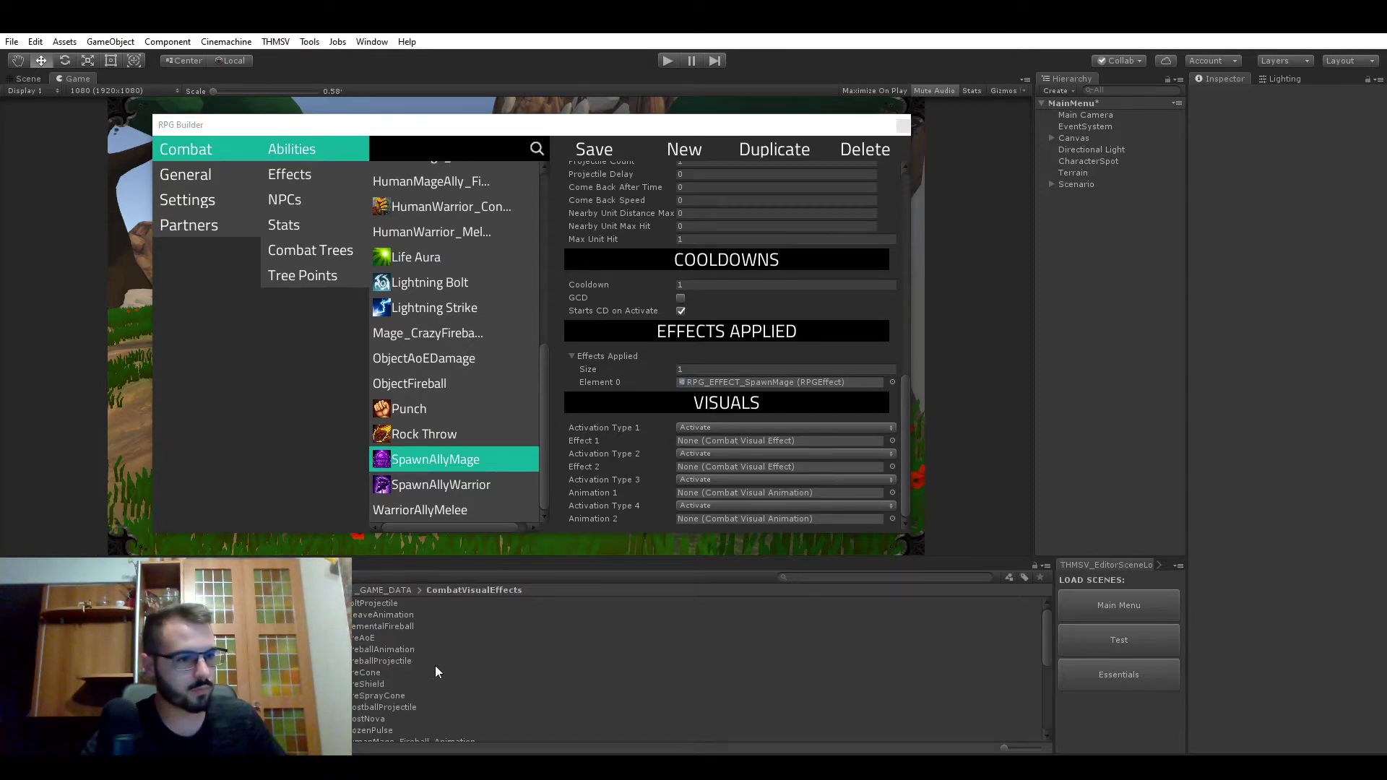
scroll(441, 669, "down", 4)
scroll(449, 671, "up", 4)
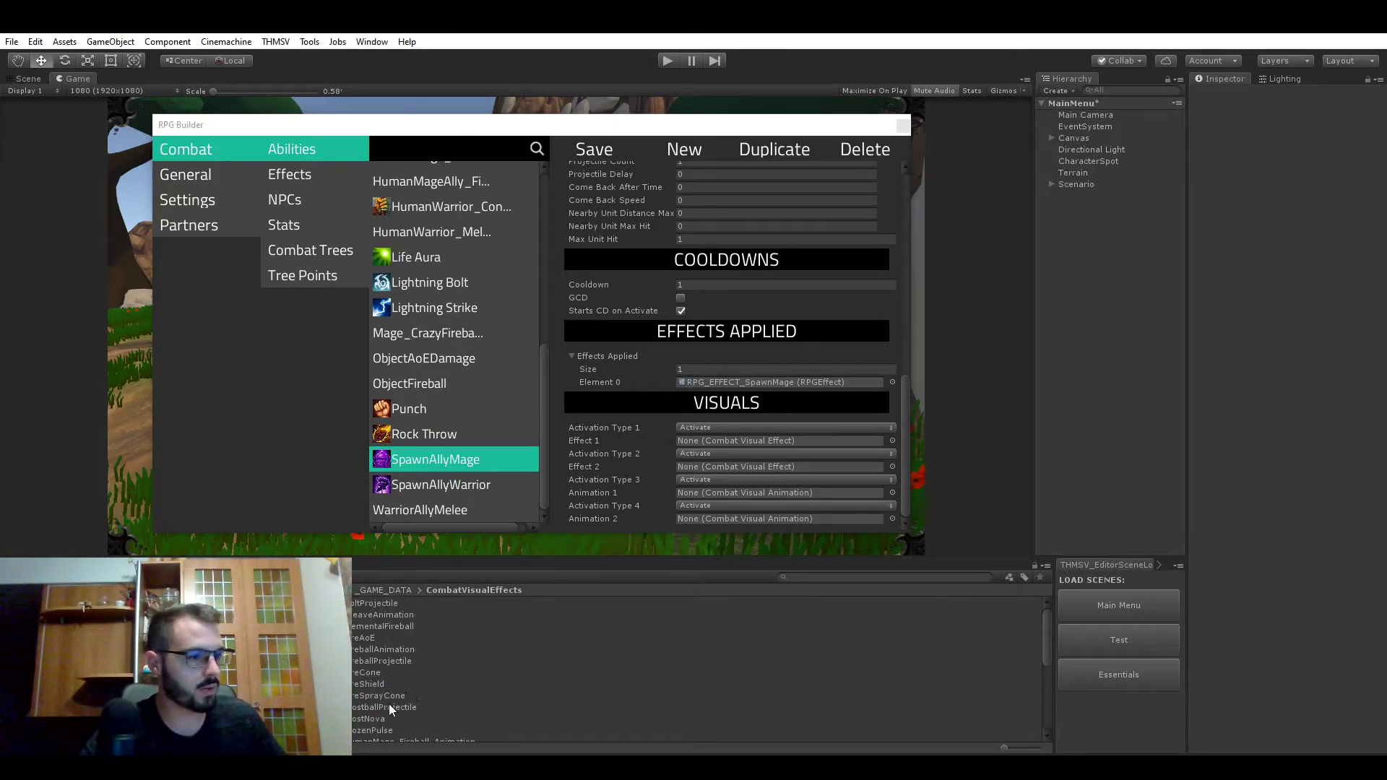
left_click_drag(383, 661, 714, 444)
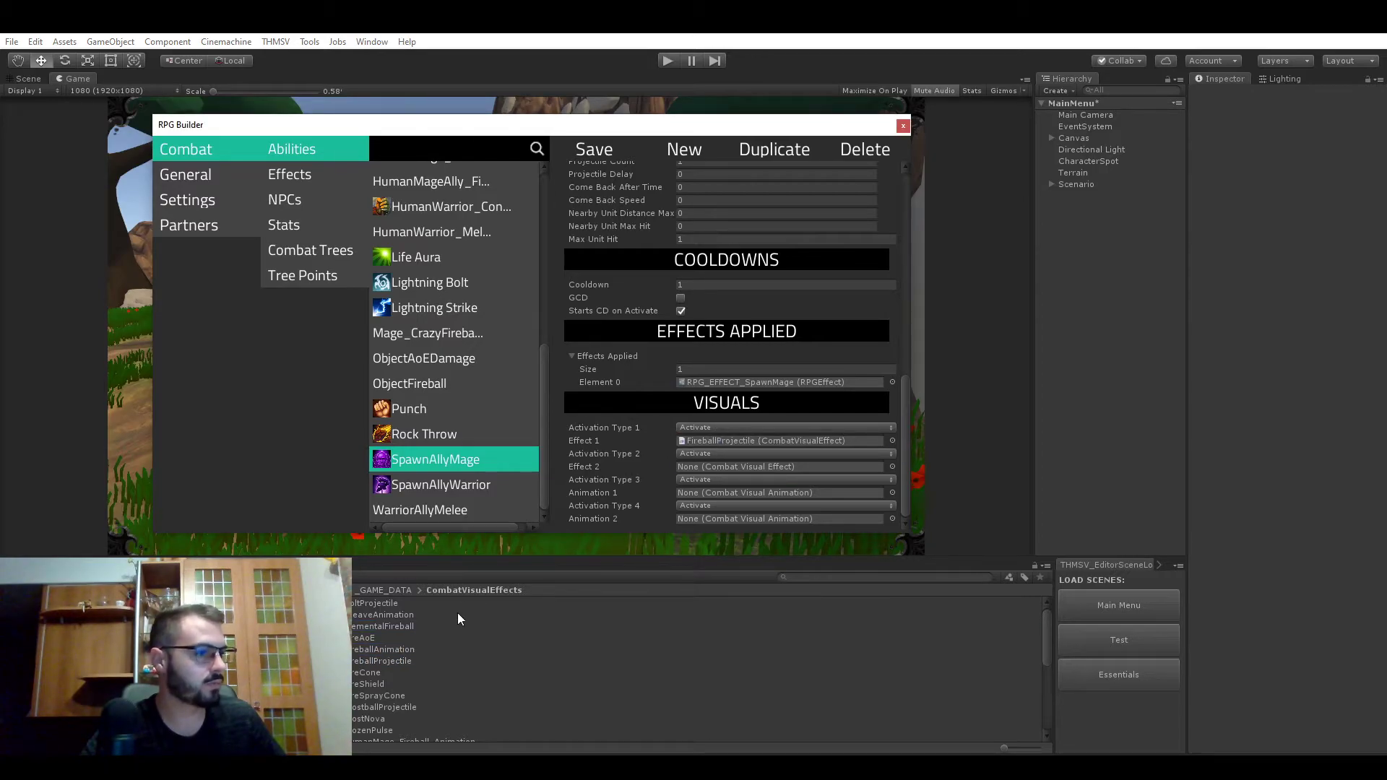
left_click_drag(408, 654, 723, 493)
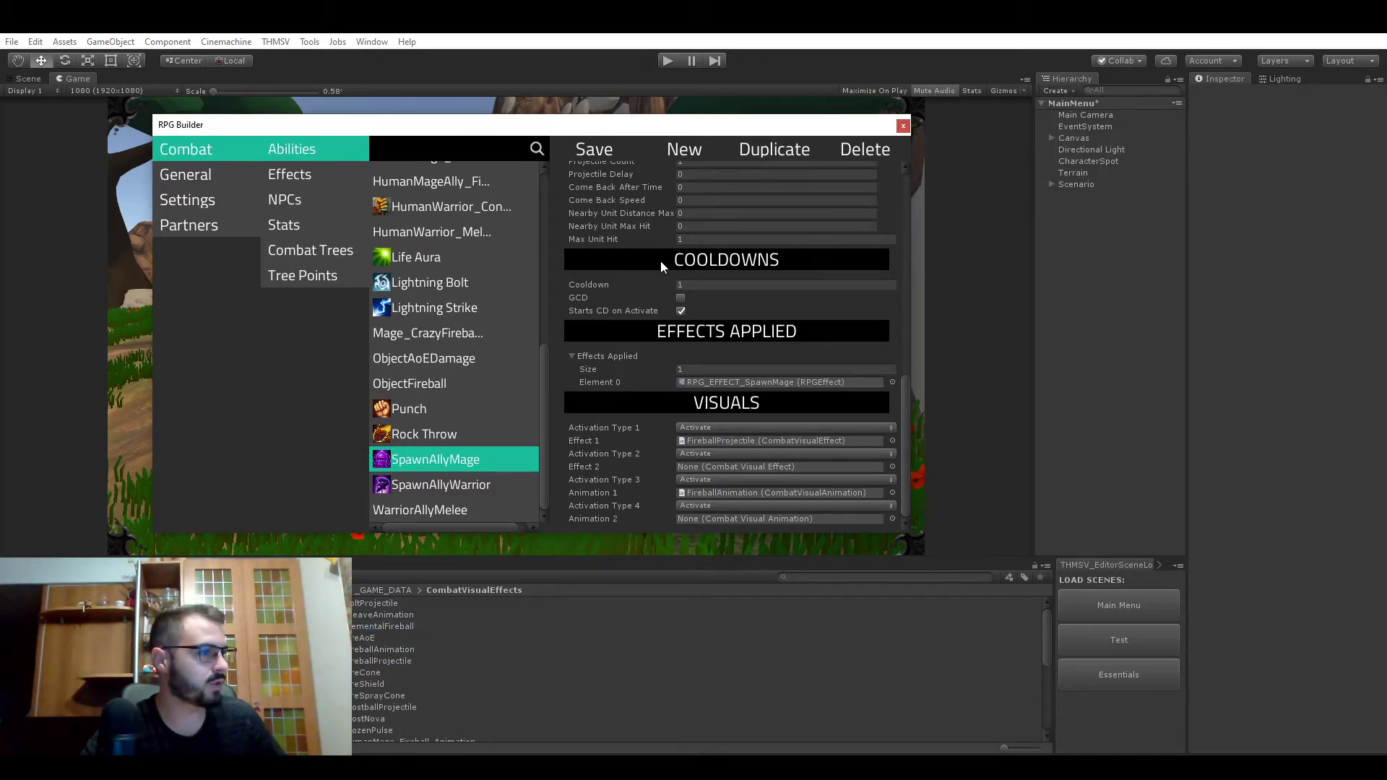
Set SpawnAllyMage's cast time to 0.8 and stand time to .9, and save the ability
scroll(694, 313, "up", 15)
scroll(718, 417, "down", 2)
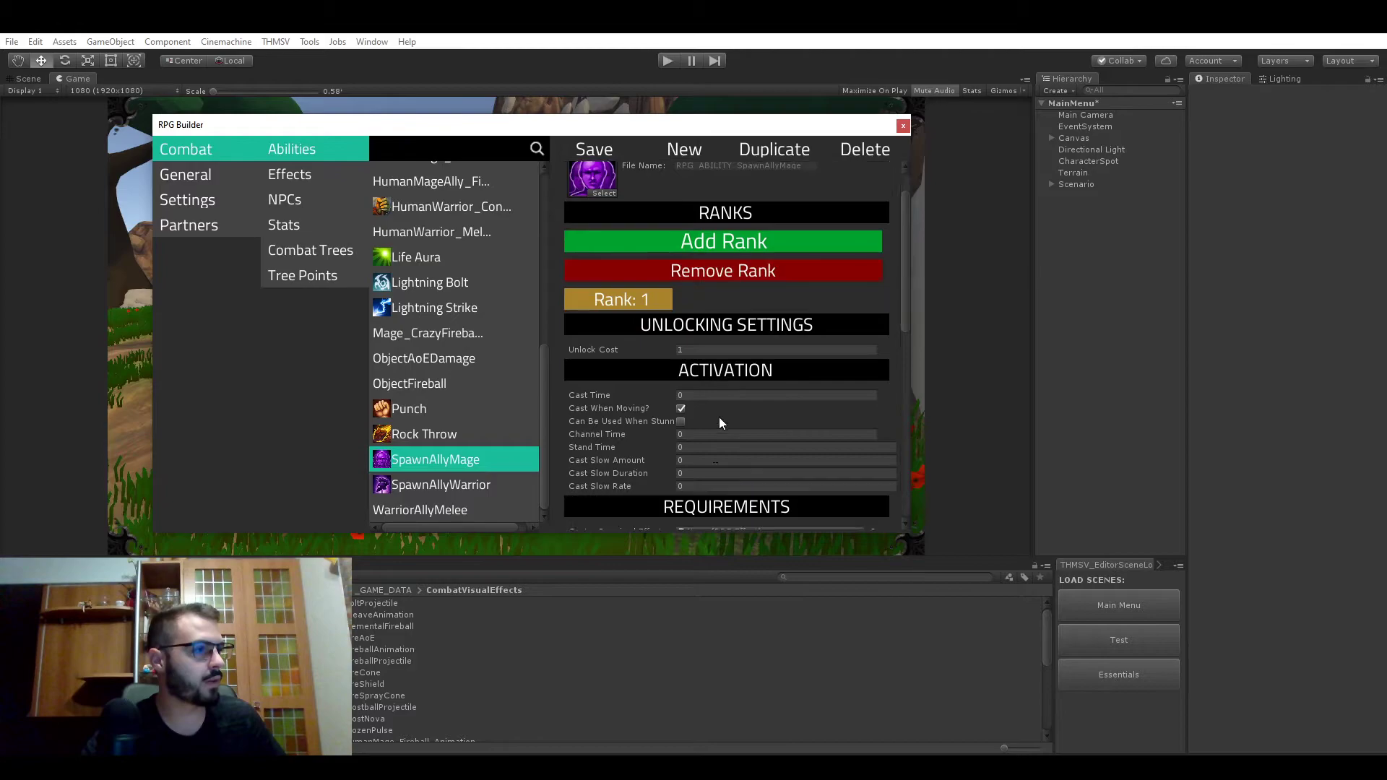
left_click(702, 353)
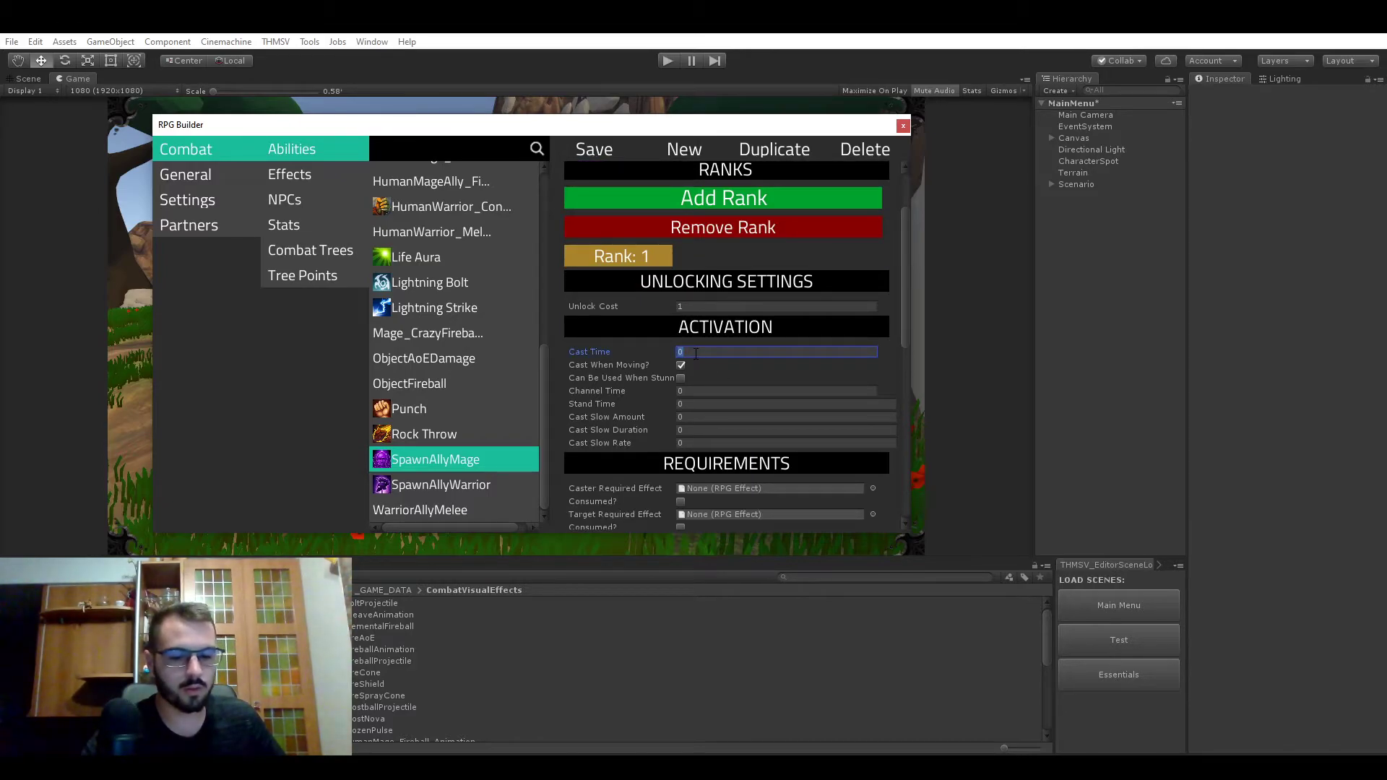
type(".8")
left_click(699, 391)
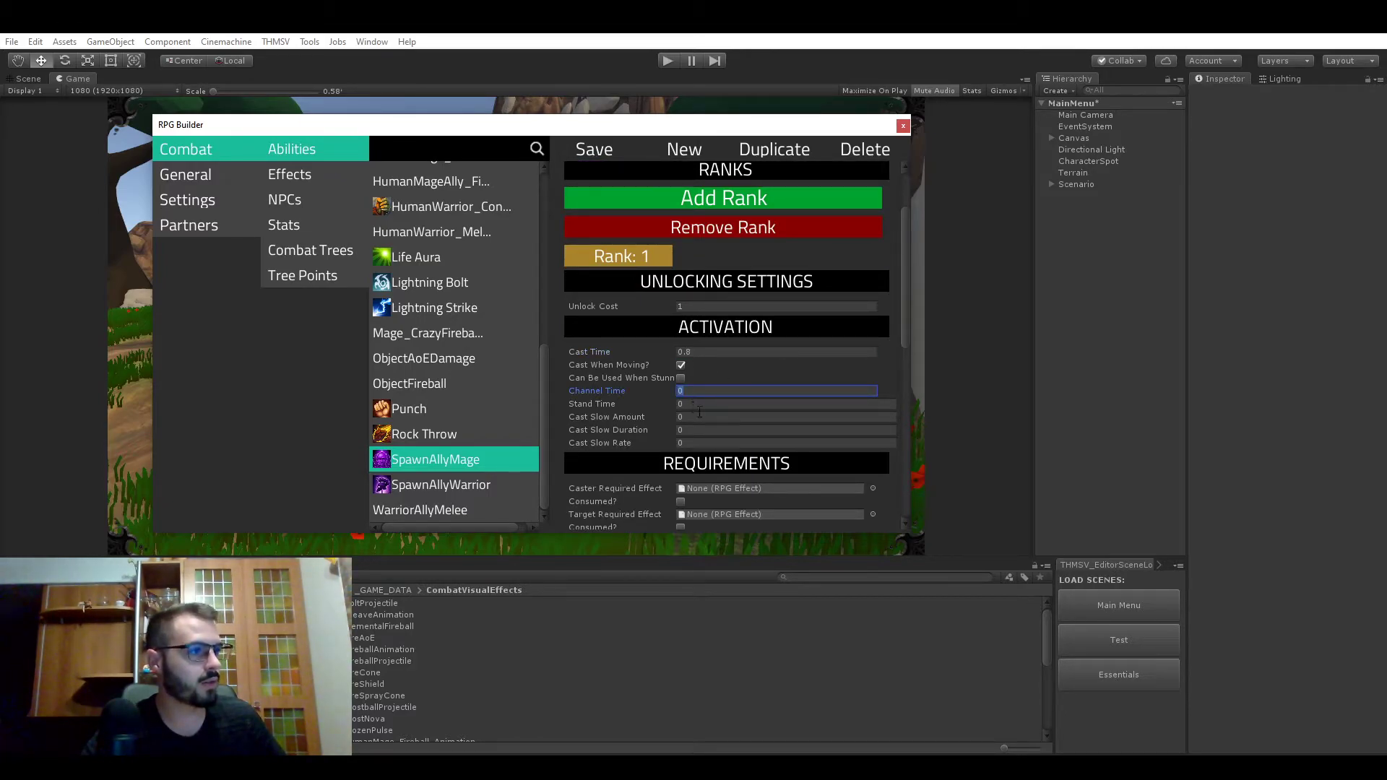
left_click(697, 403)
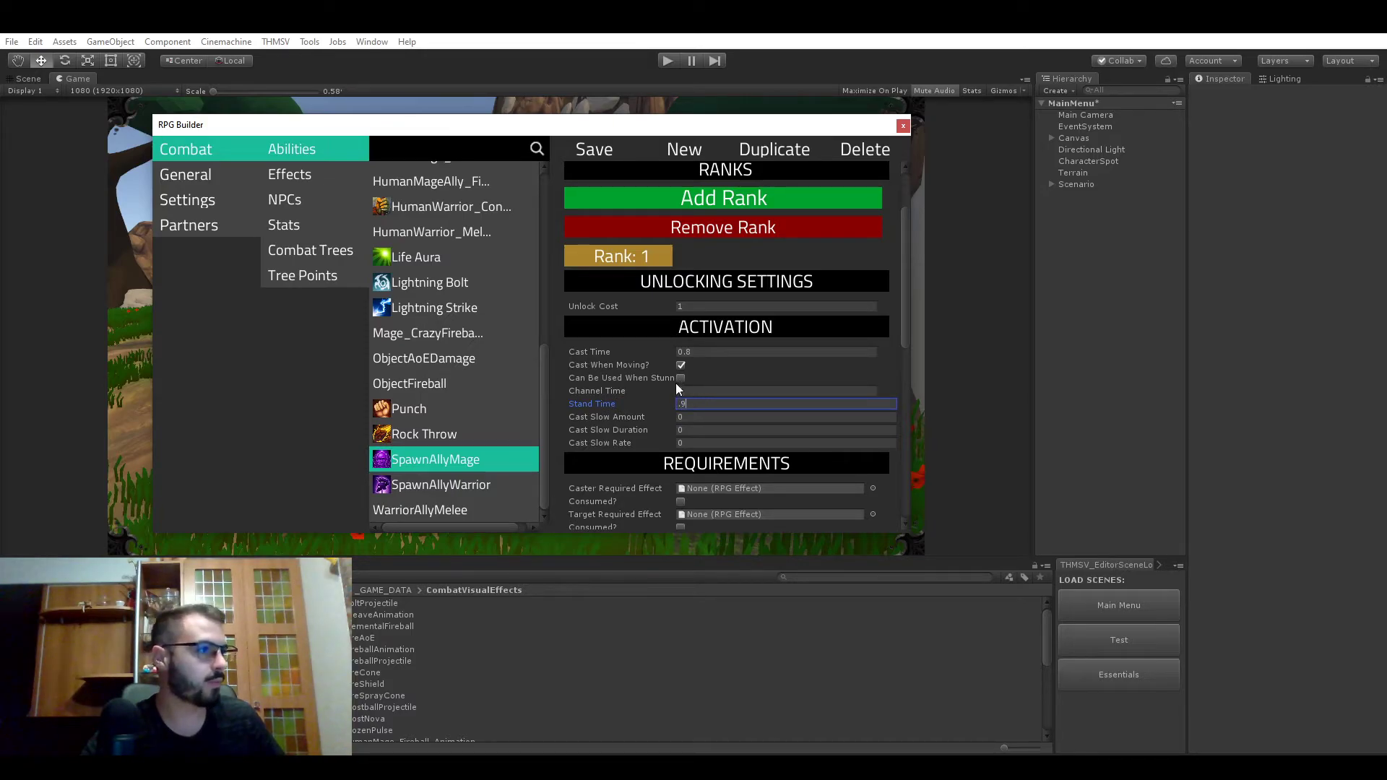
scroll(624, 374, "down", 7)
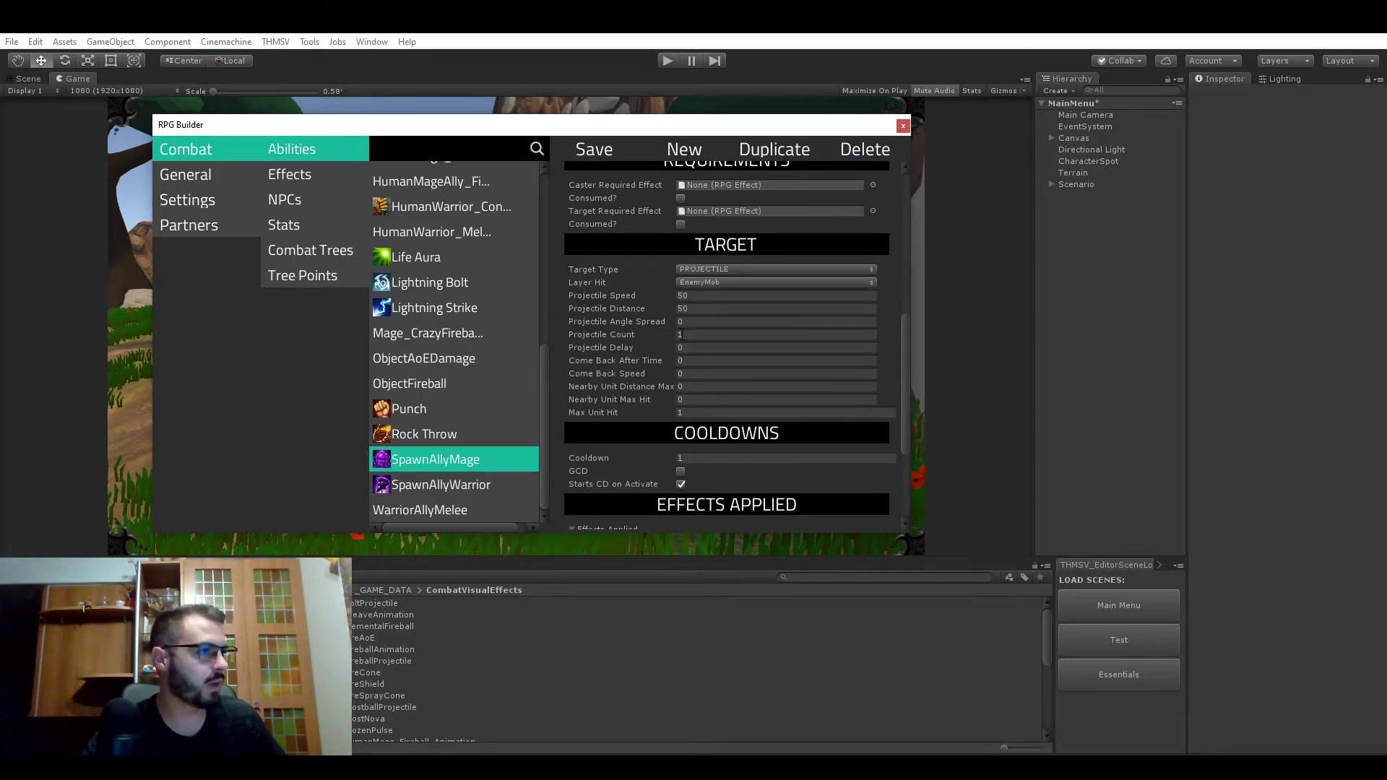
scroll(710, 426, "down", 3)
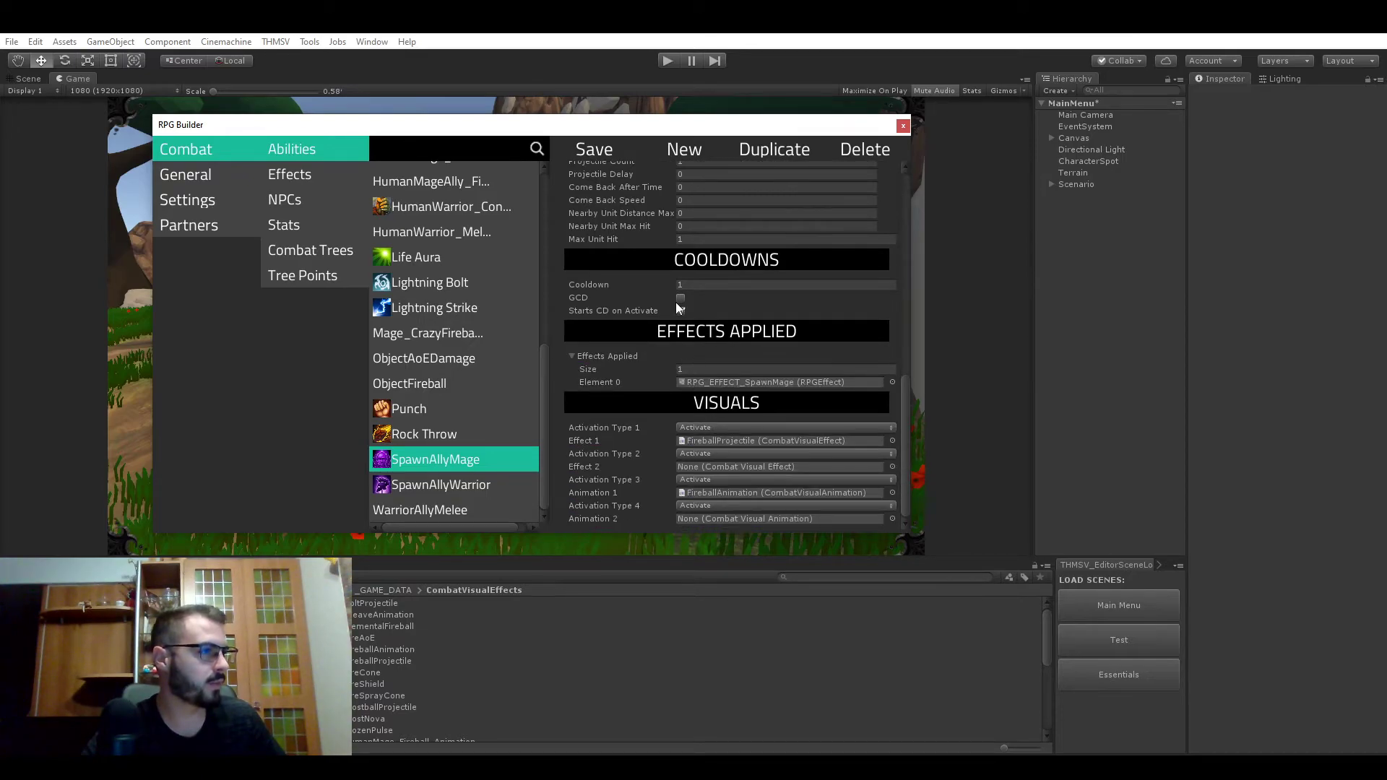
left_click(600, 160)
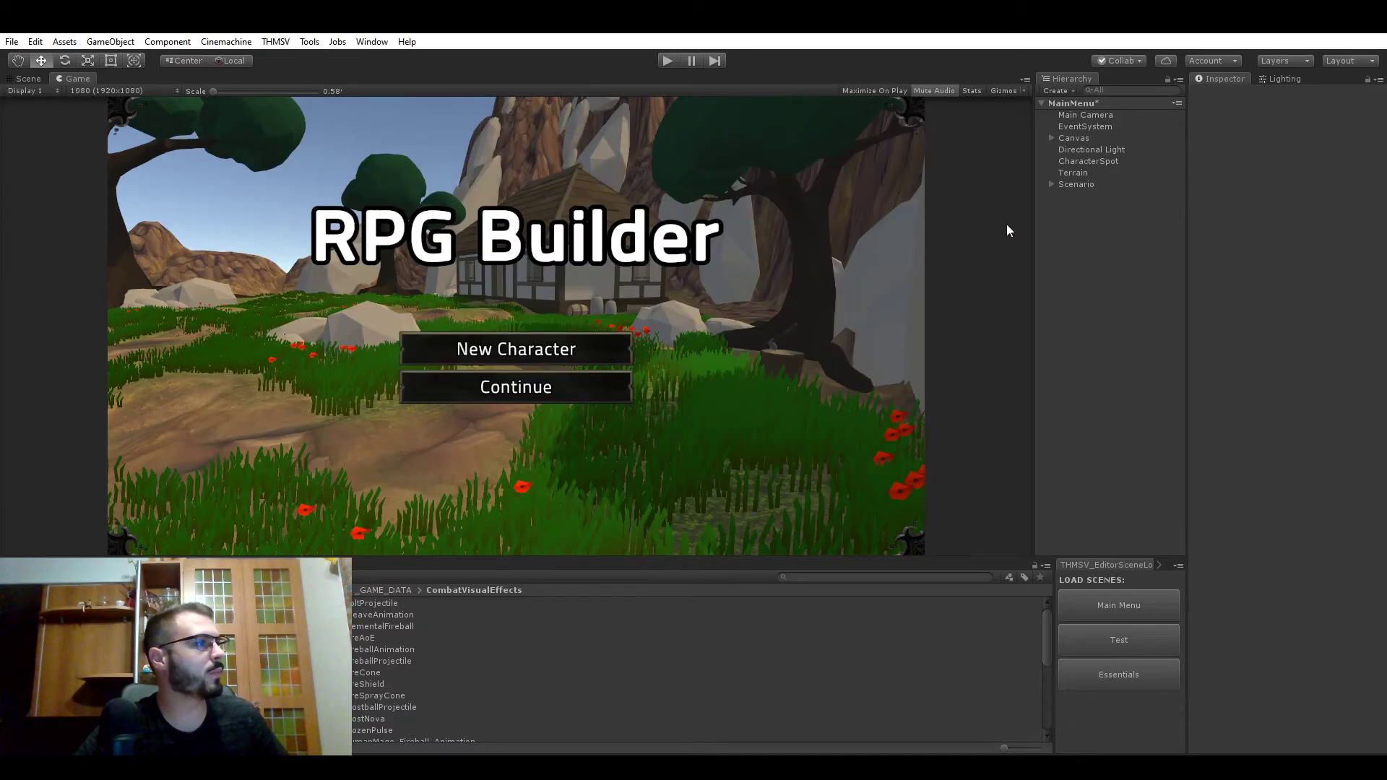
Close the RPG Builder editor, start play mode and enter the game with the existing saved character
left_click(903, 125)
left_click(669, 61)
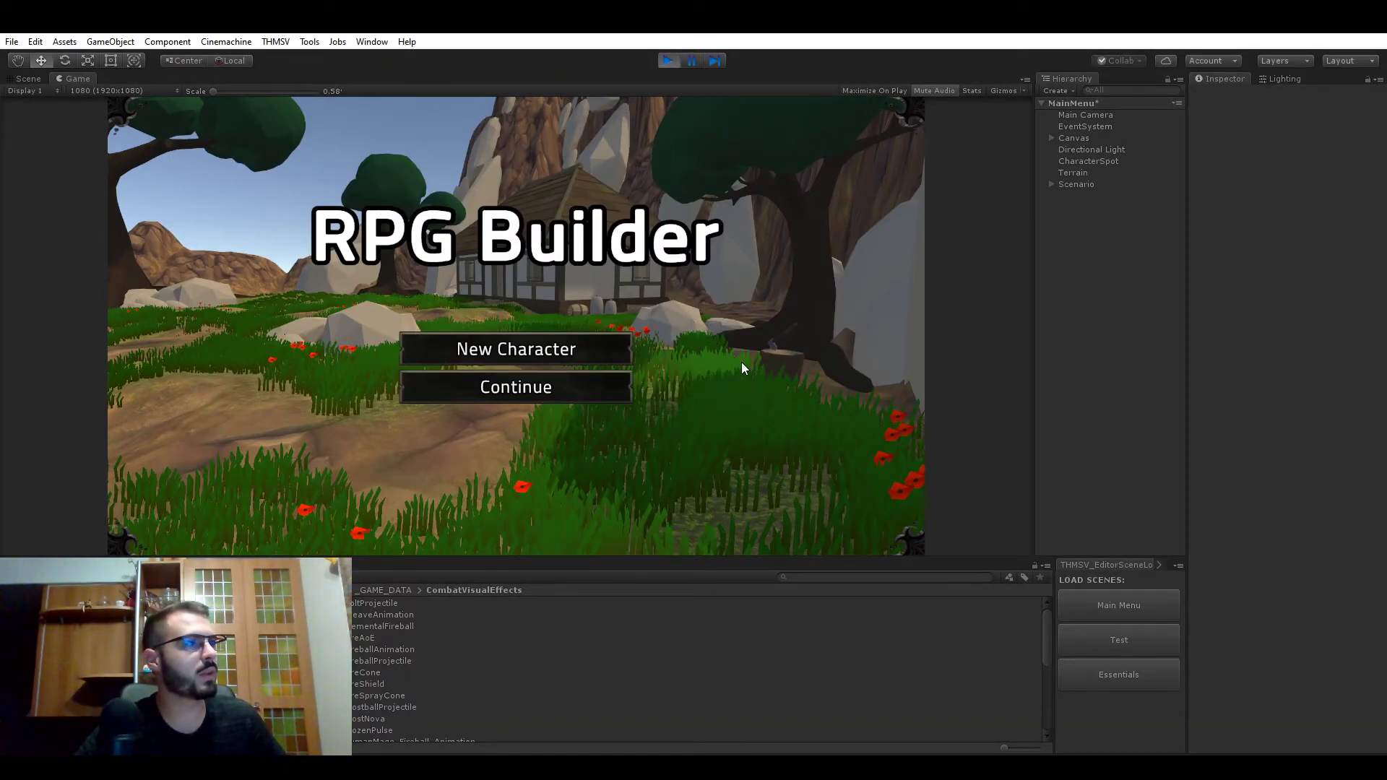
left_click(570, 397)
left_click(515, 499)
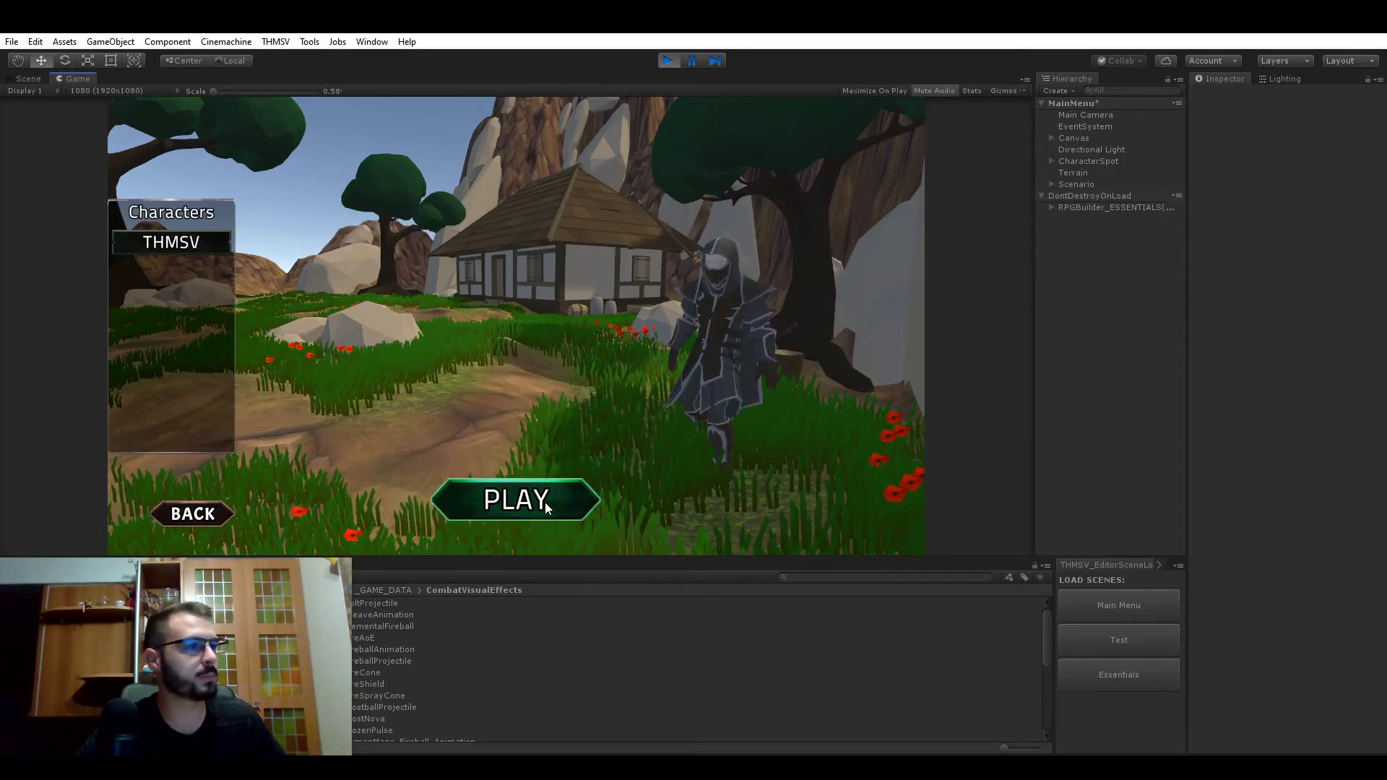
Place the mage and warrior summoning abilities from the combat tree into the first two action bar slots
left_click(879, 546)
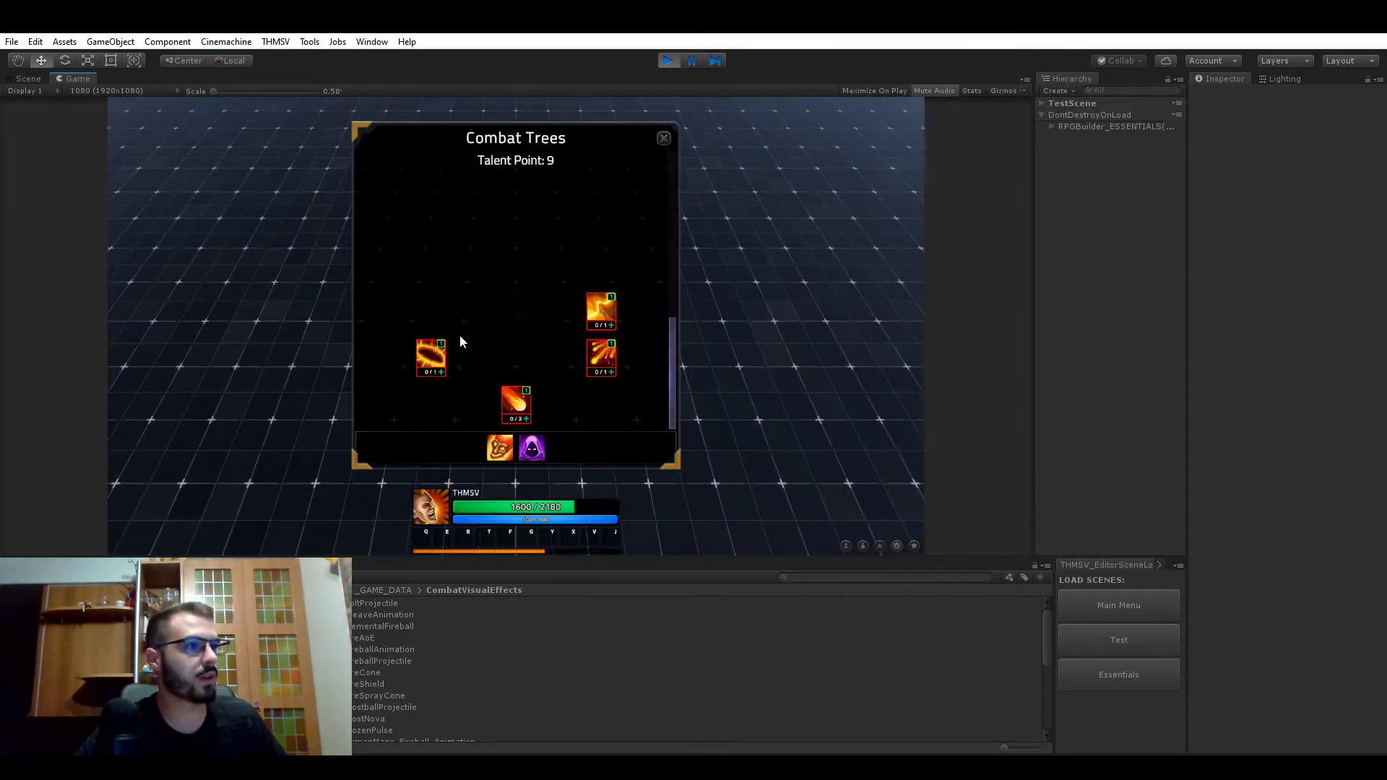
left_click(531, 448)
mouse_move(512, 231)
left_click_drag(511, 231, 422, 536)
left_click_drag(558, 217, 442, 536)
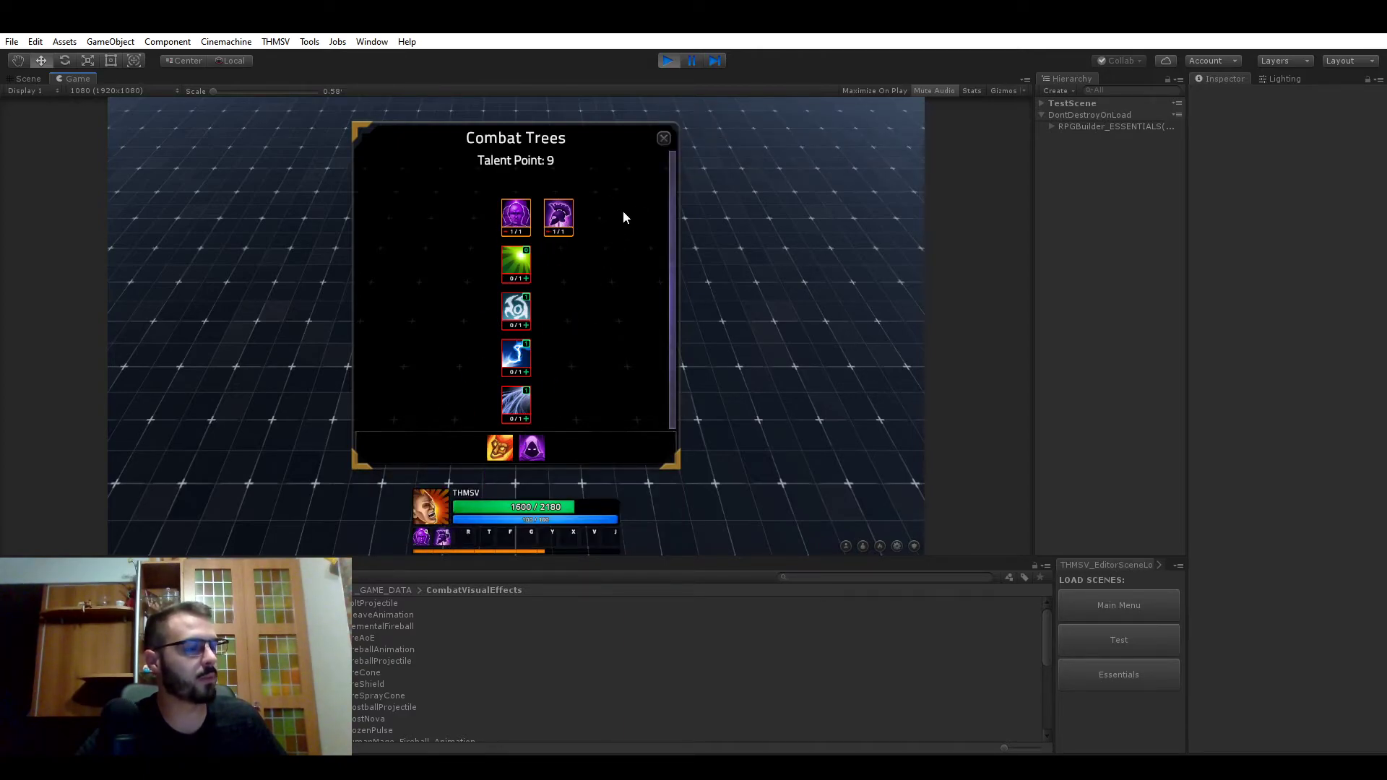
left_click(664, 138)
Test-cast the mage summoning projectile in the running game and restore the maximized view
left_click(695, 63)
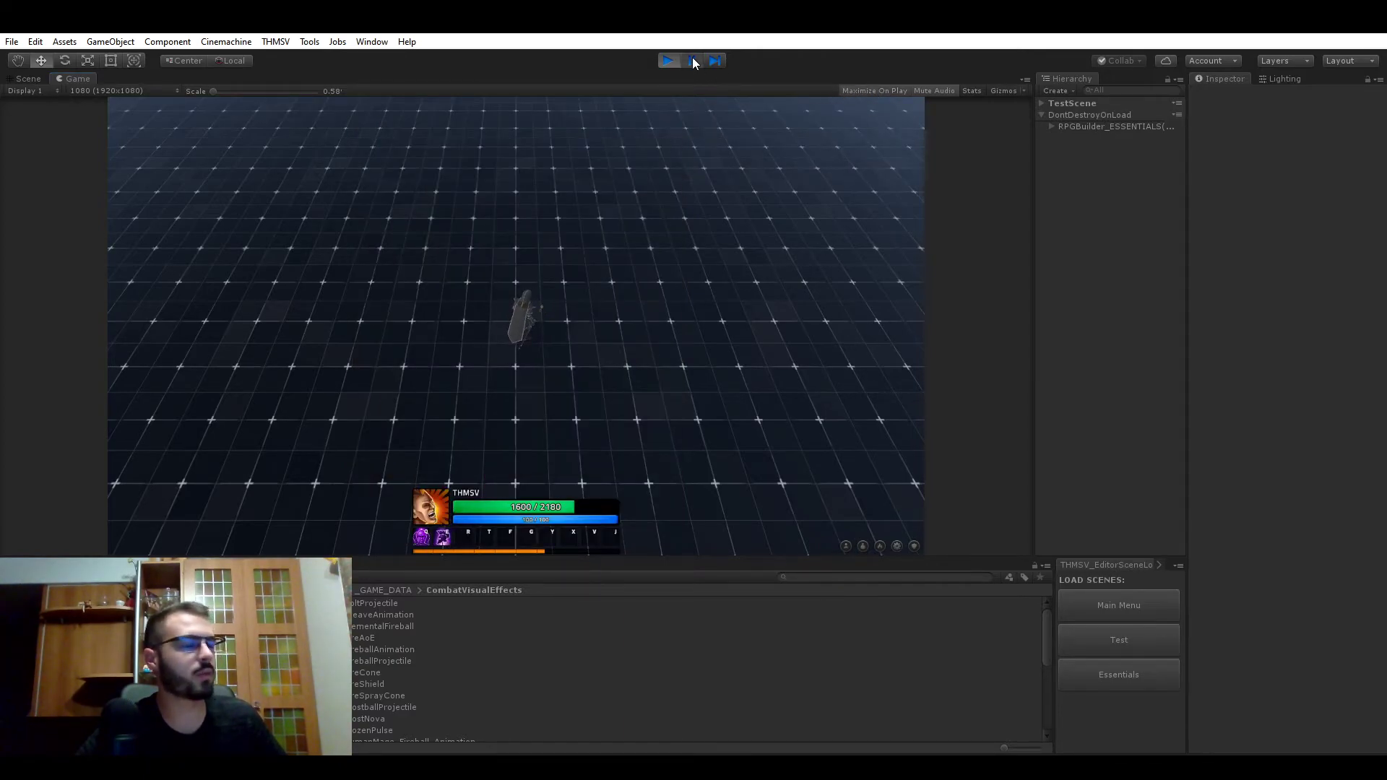
left_click(696, 62)
key("q")
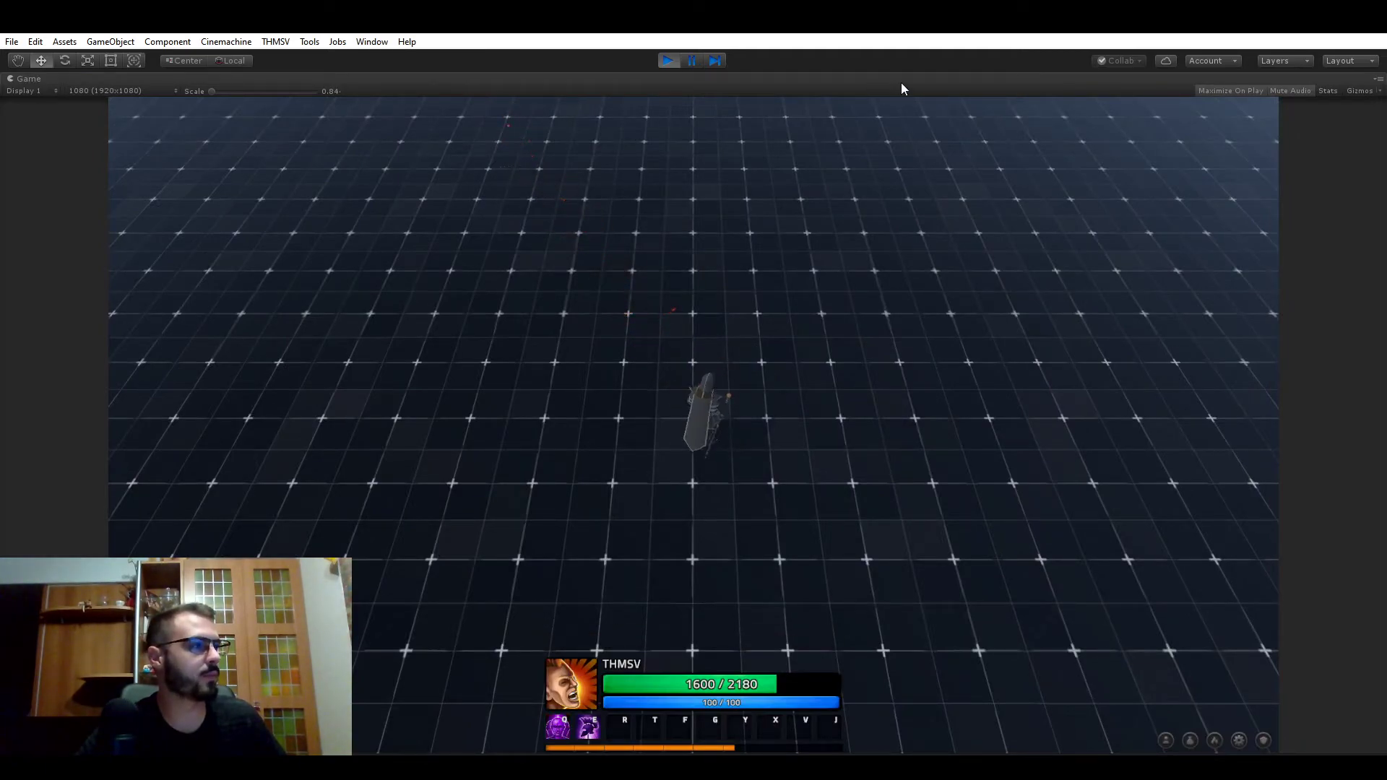
key("shift+space")
Change SpawnAllyMage's Activation Type 1 to Completed, save the ability and test-cast it in the game
left_click(275, 41)
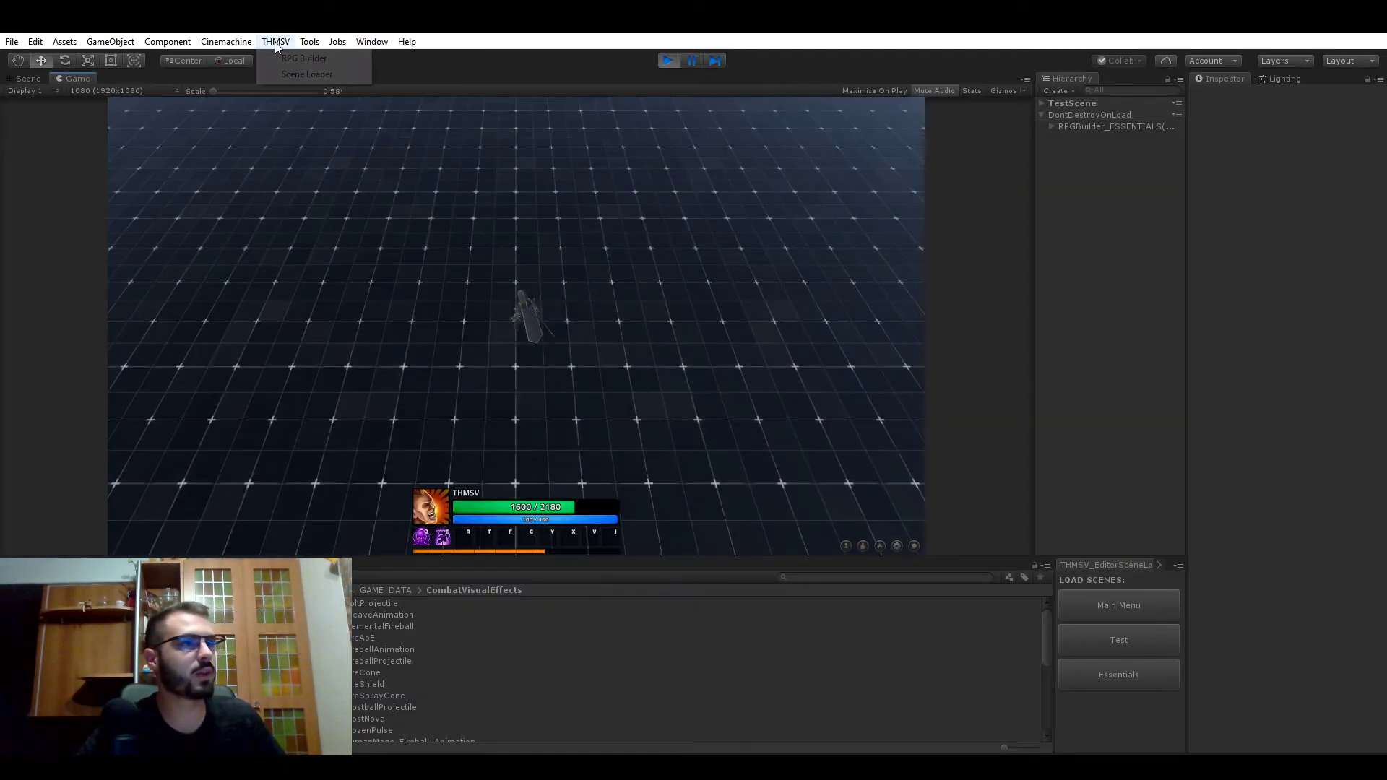
left_click(297, 54)
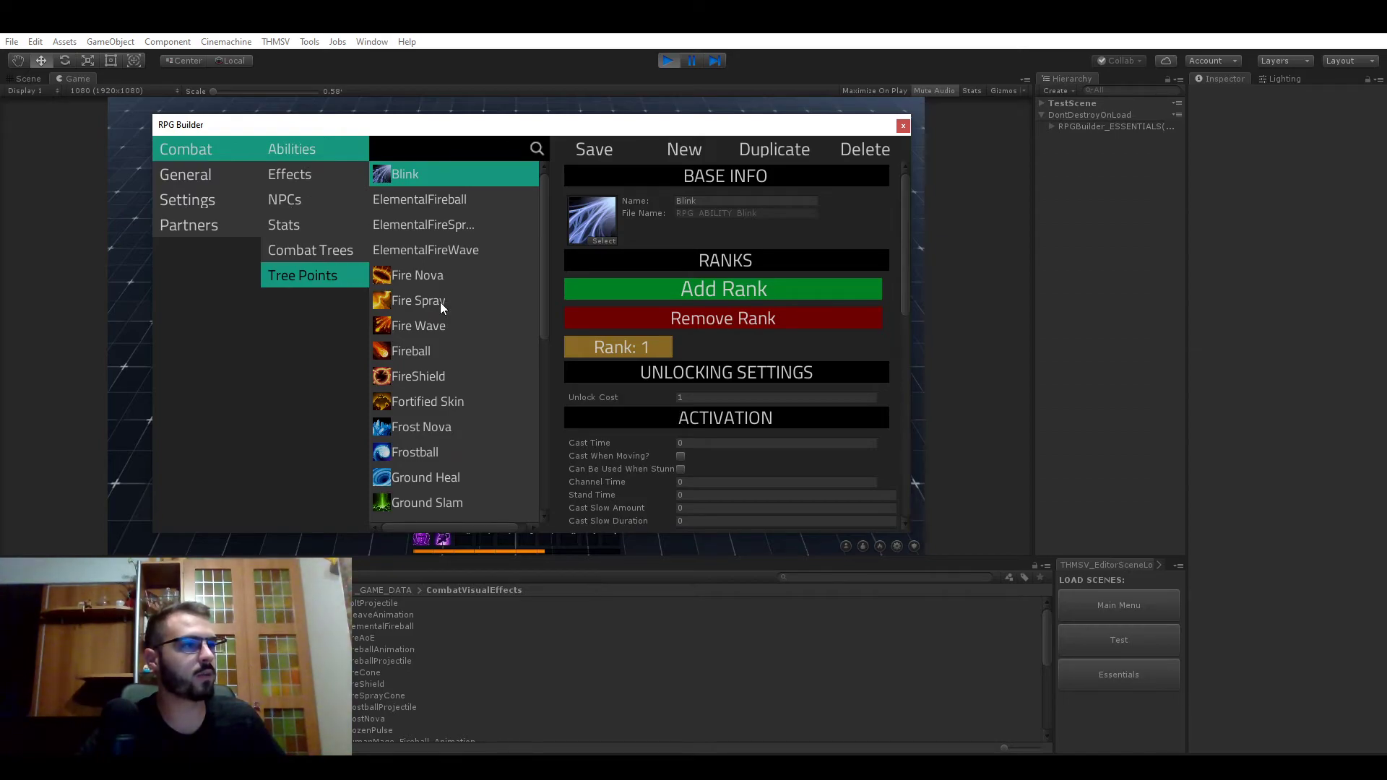
scroll(442, 307, "down", 10)
left_click(448, 460)
scroll(706, 429, "down", 10)
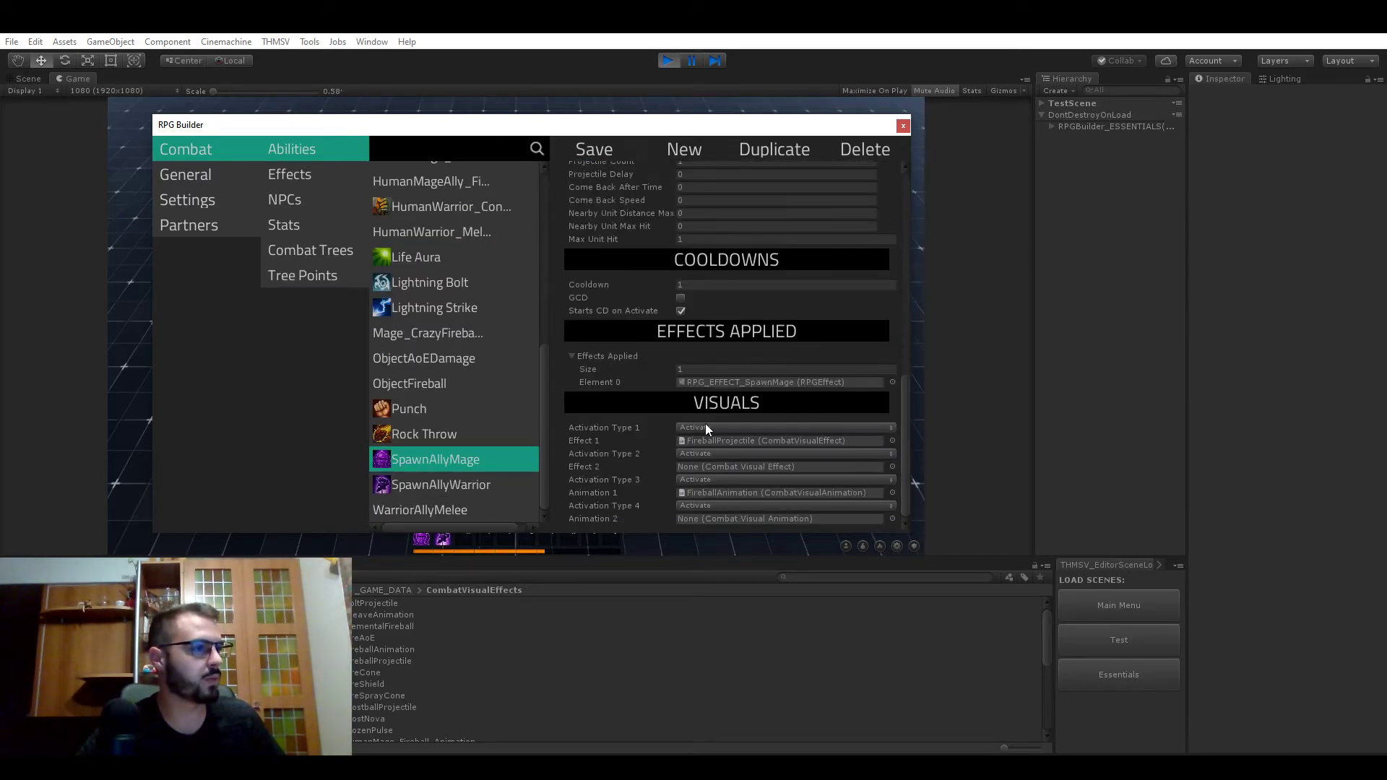
left_click(715, 428)
left_click(722, 459)
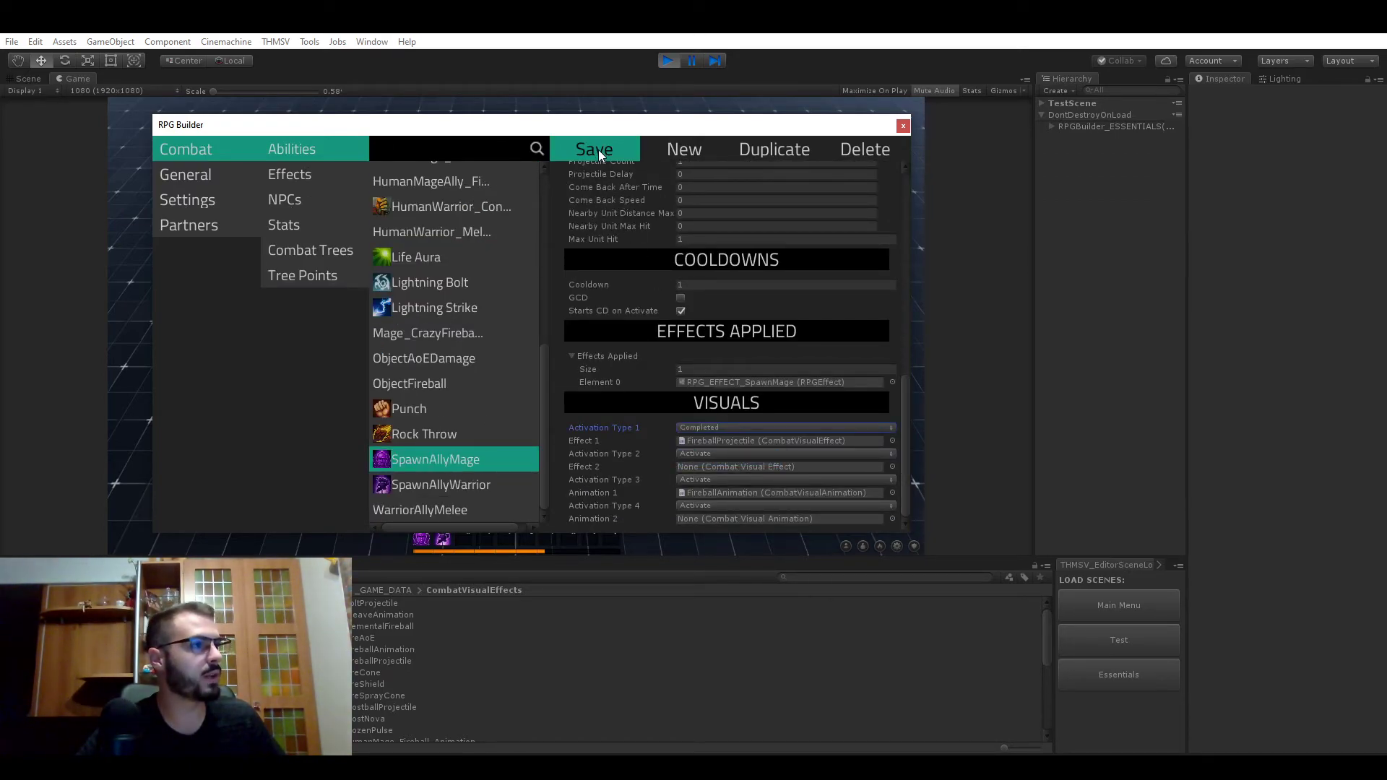
left_click(603, 153)
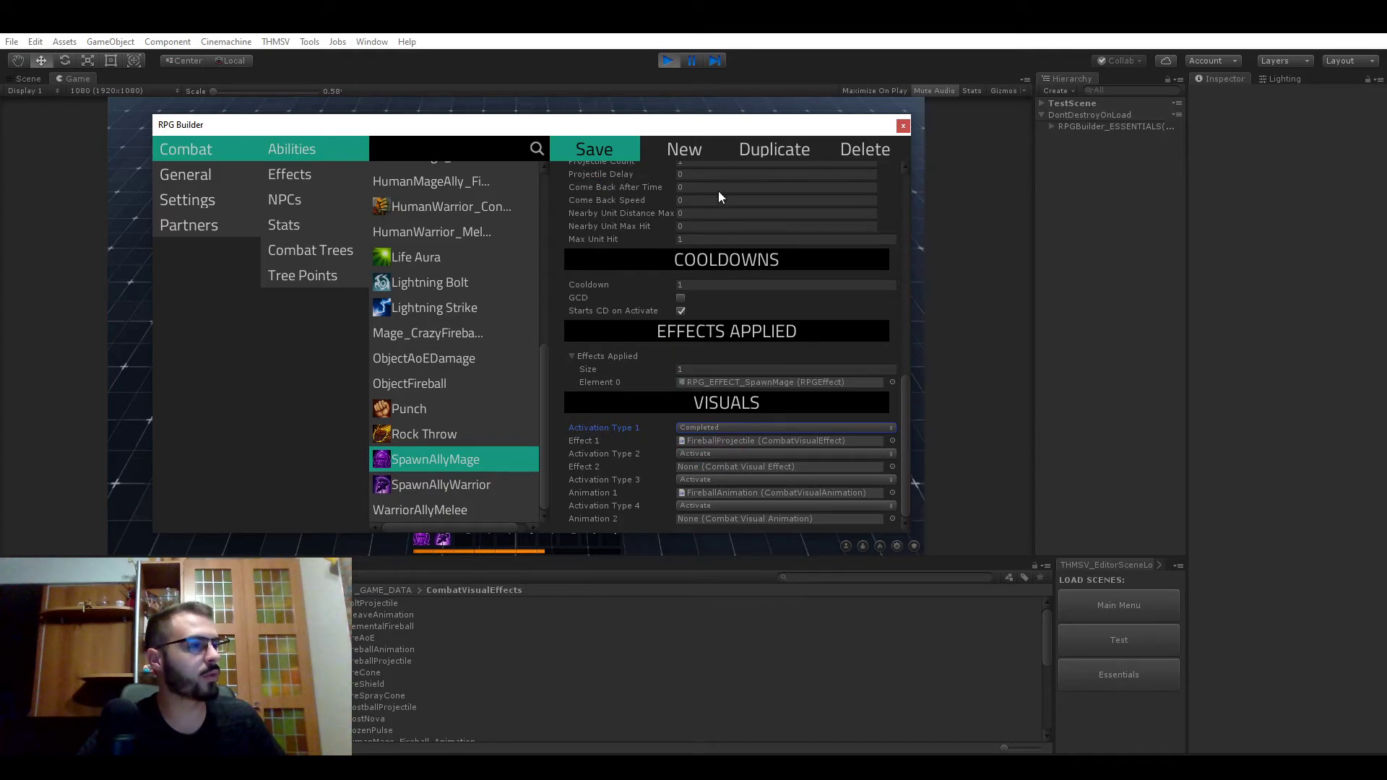
left_click(903, 126)
key("q")
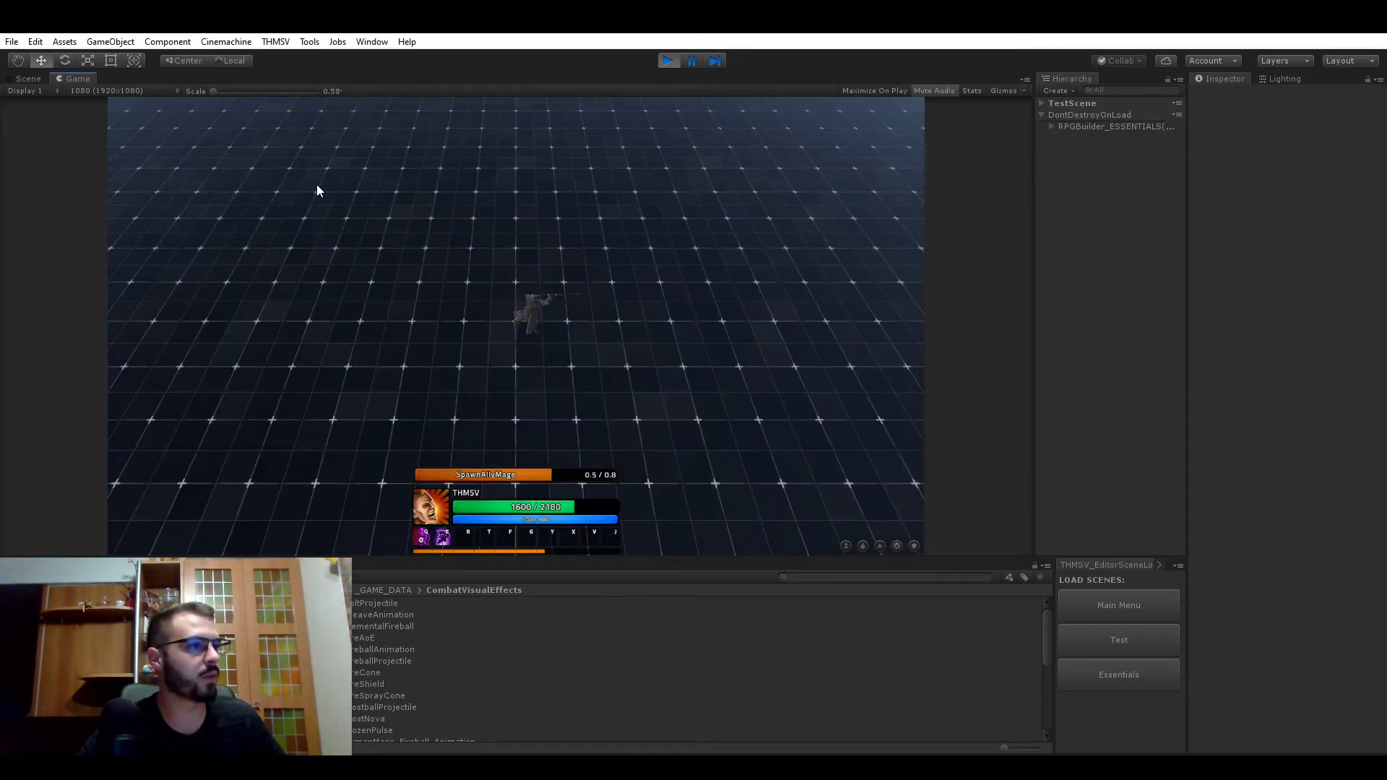
Move Human_Male(Clone) toward the NPC spawners in the scene, to about X -42 and Z 28, and return to the game view
left_click(27, 79)
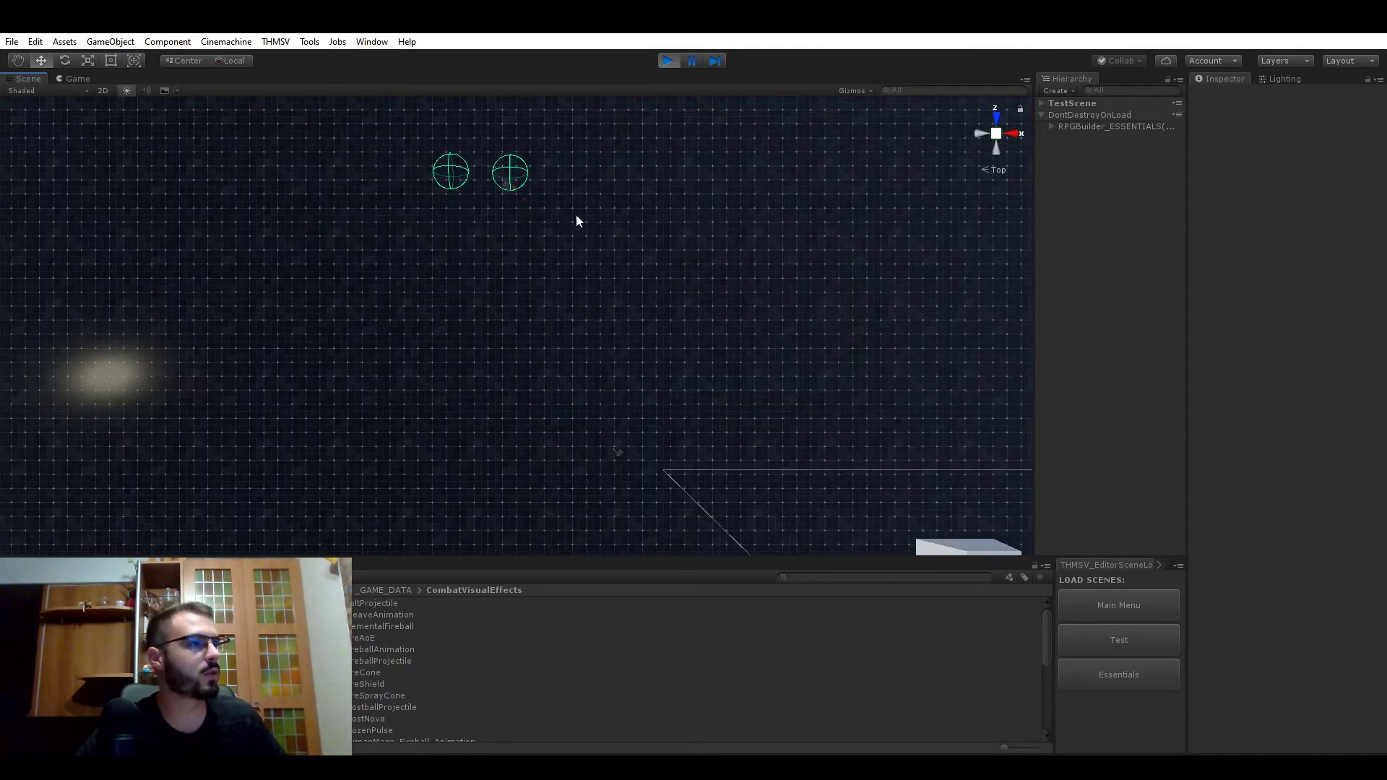
left_click(1041, 102)
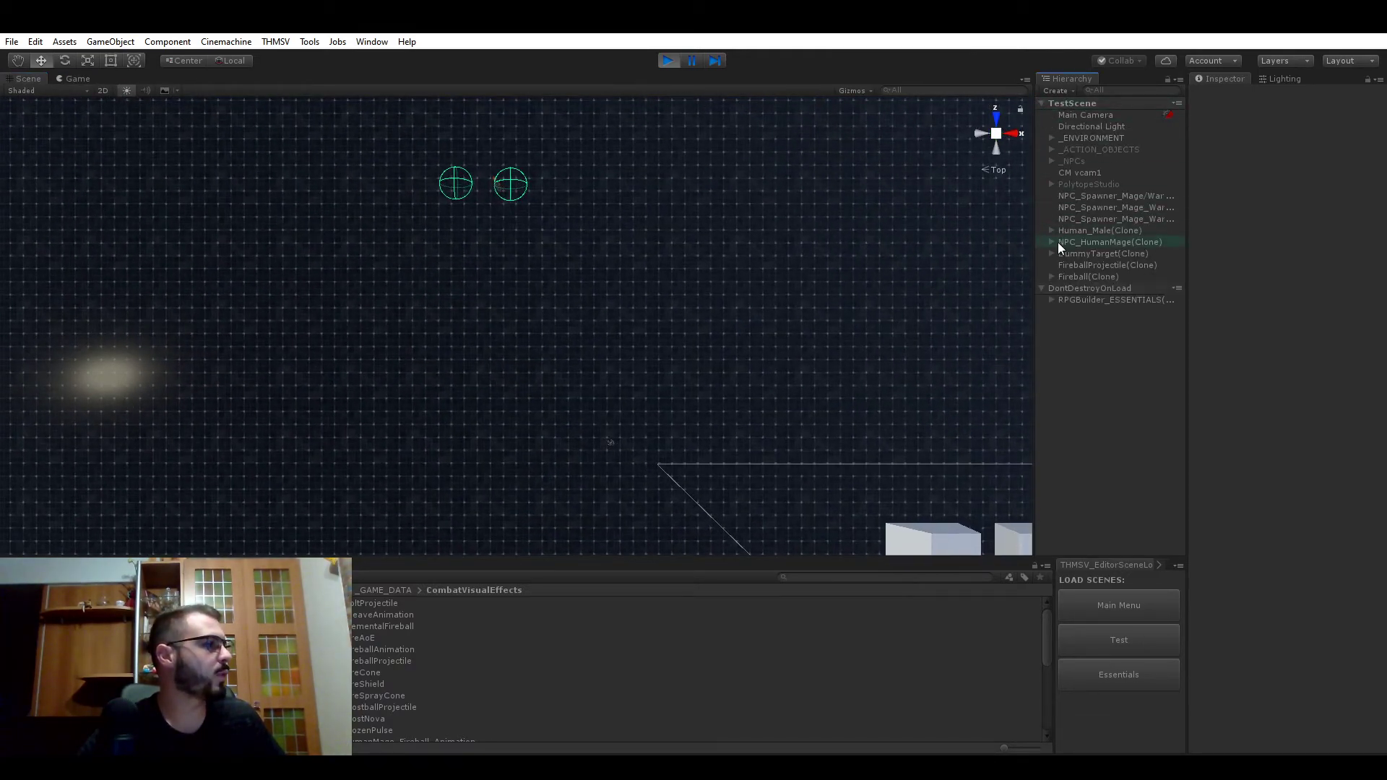
left_click(1100, 231)
left_click_drag(612, 435, 444, 347)
left_click(78, 79)
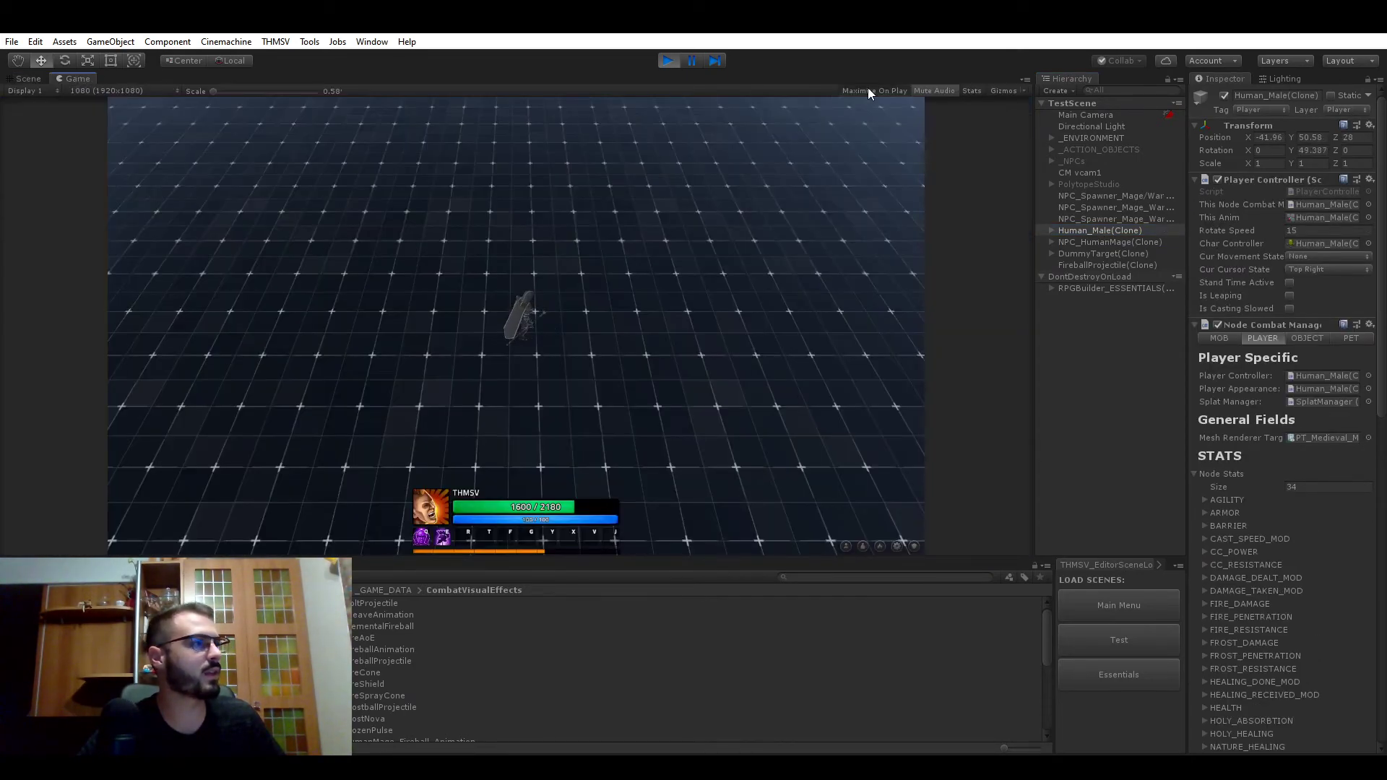
Set the player's SUMMON_COUNT Cur Value to 5 in the Node Combat Manager stats and resume the game in the maximized view
scroll(1228, 418, "down", 10)
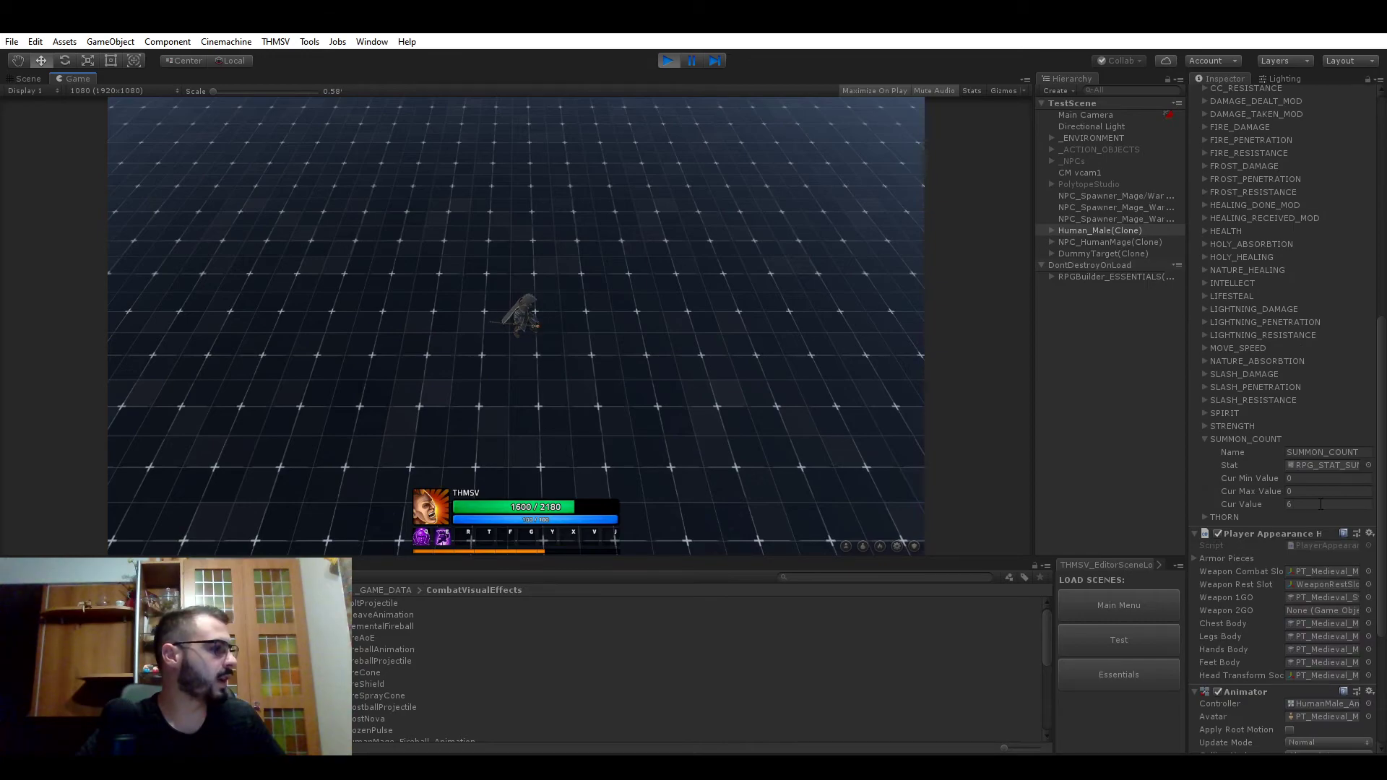
left_click(692, 60)
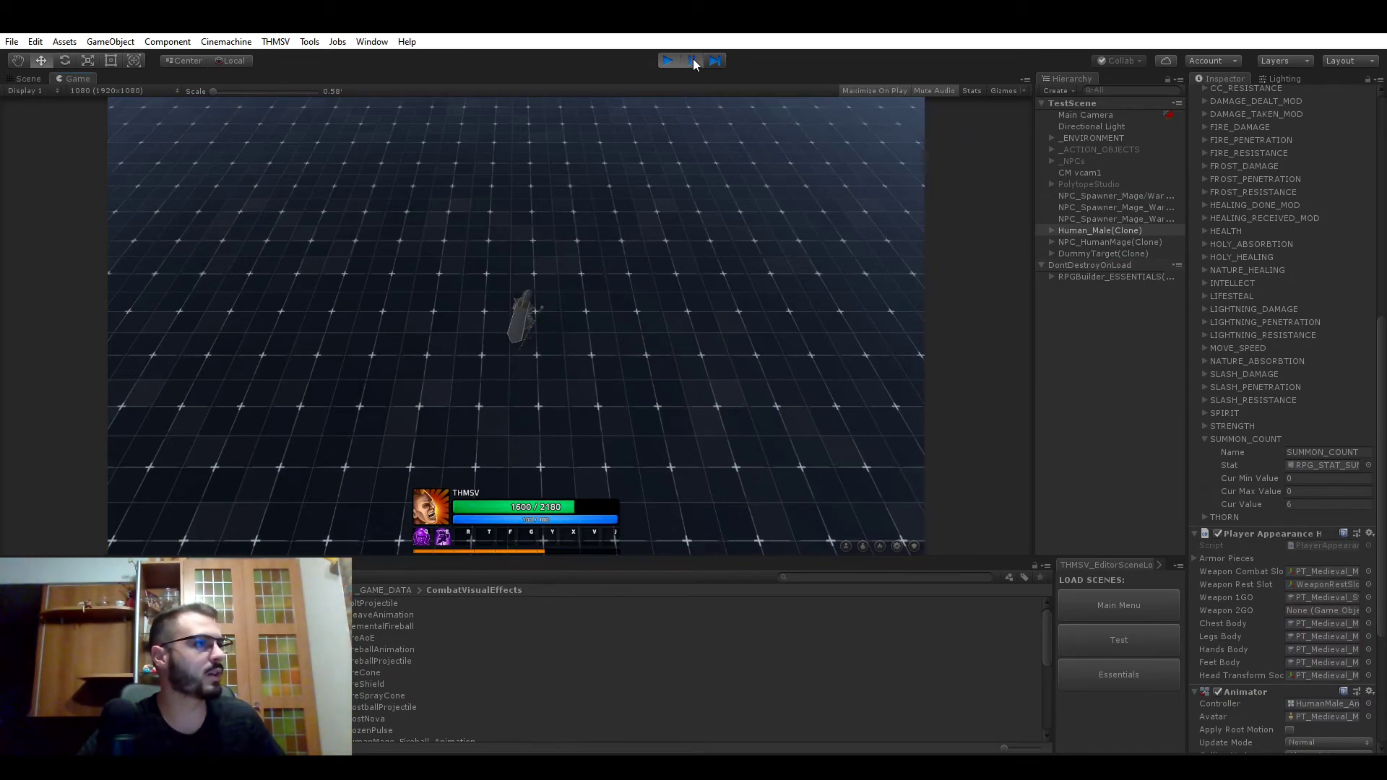
left_click(692, 59)
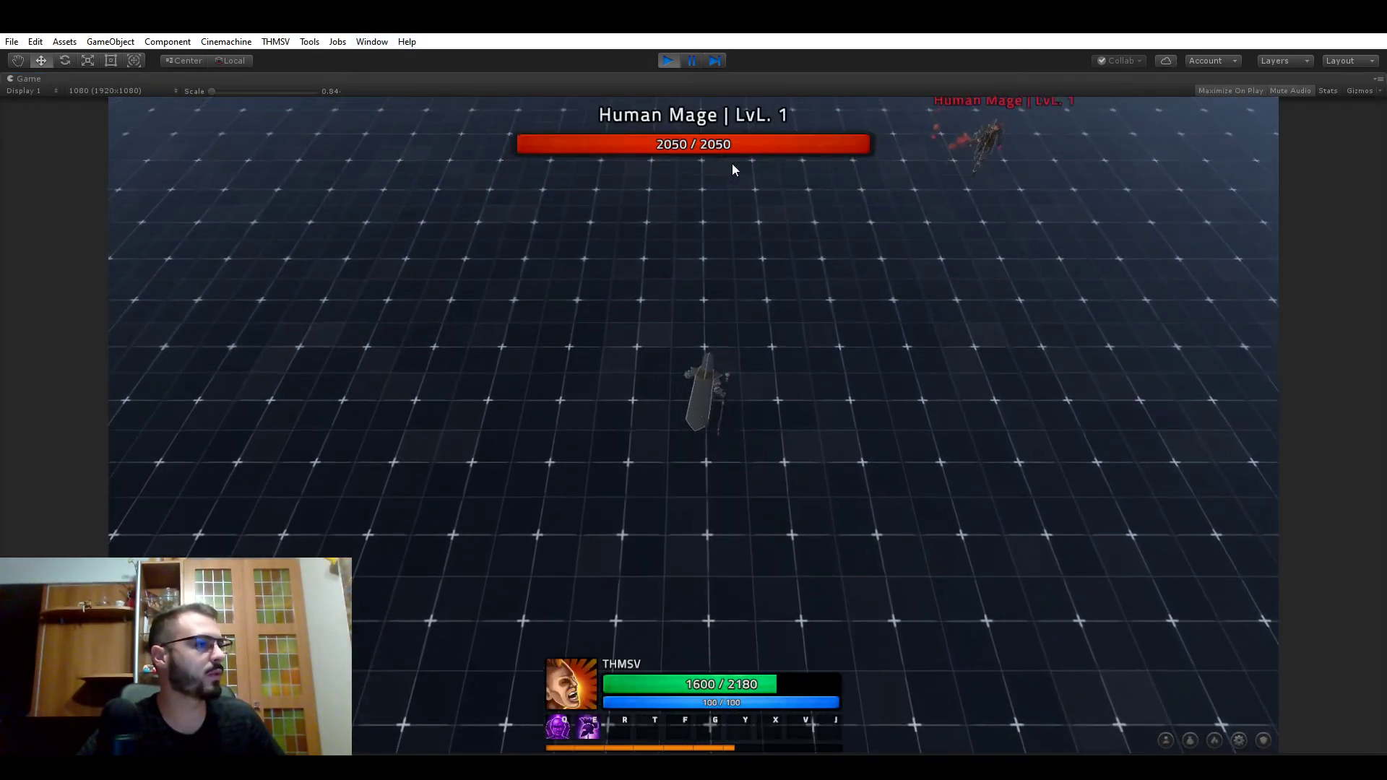
Cast the mage summoning ability repeatedly to build a group of Human Mage Allies against the level 1 Human Mage
key("q")
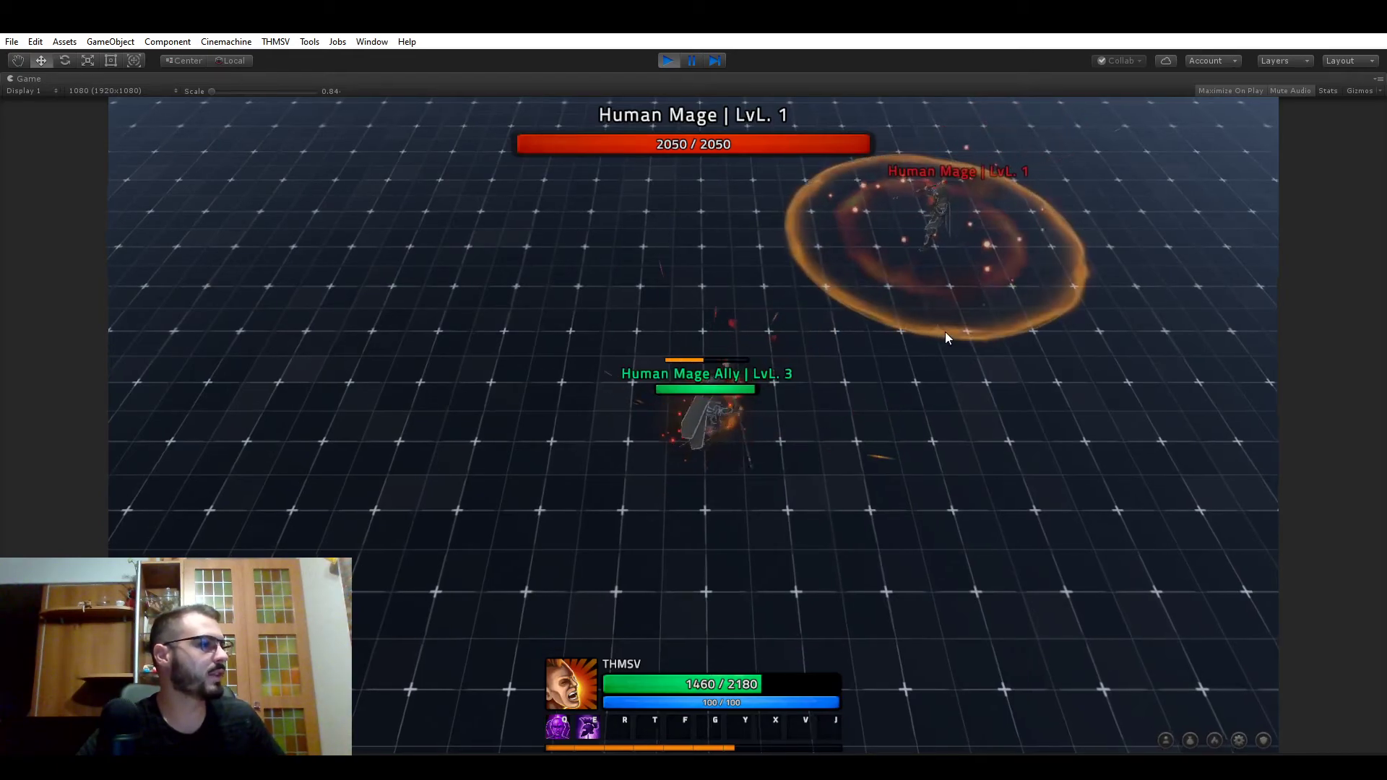
key("q")
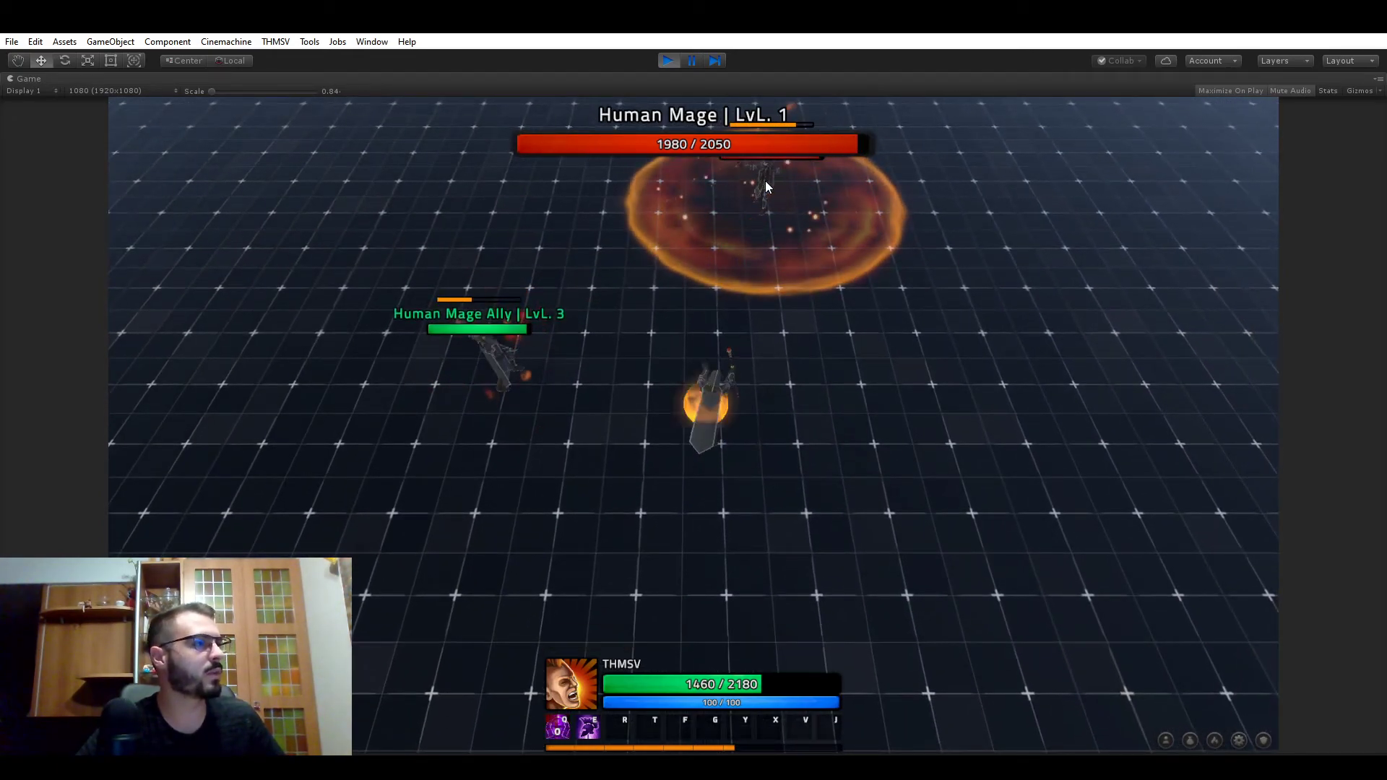
key("q")
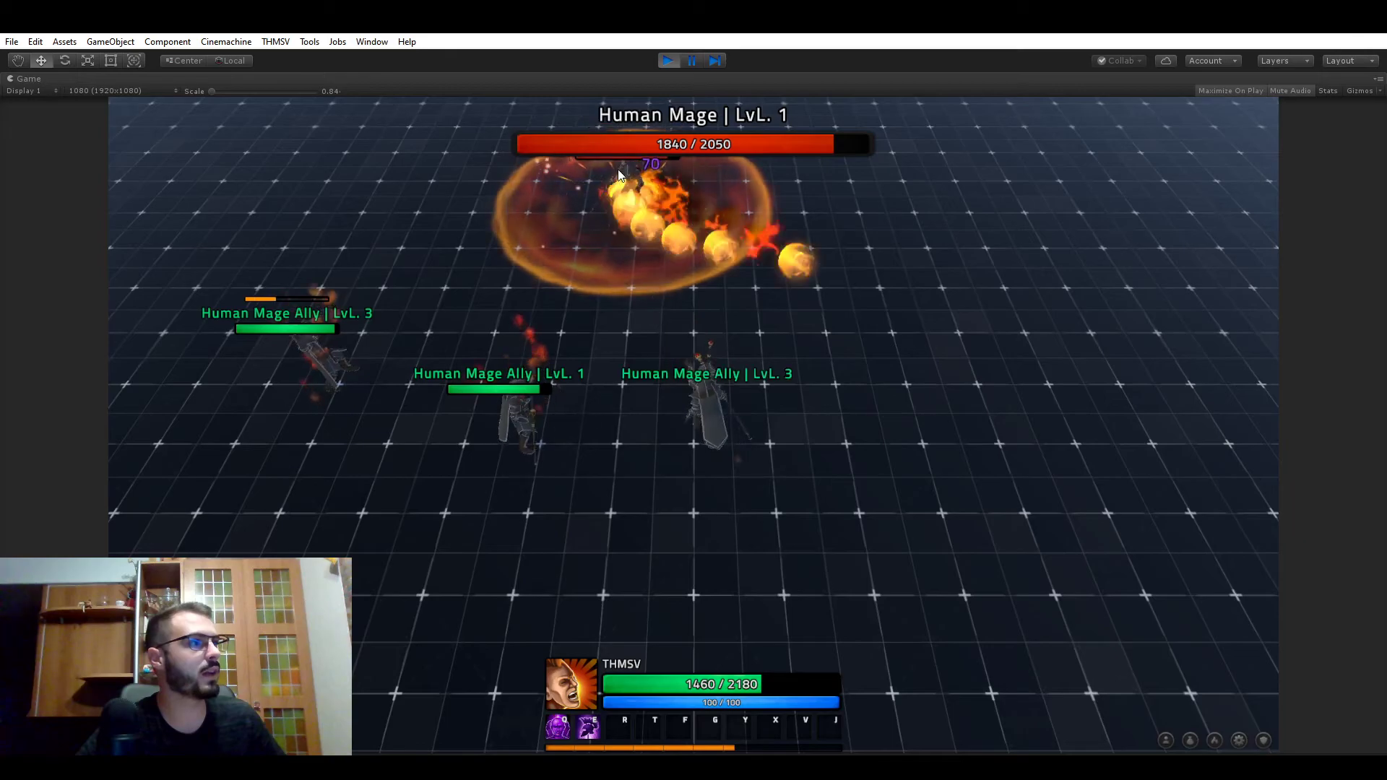
key("q")
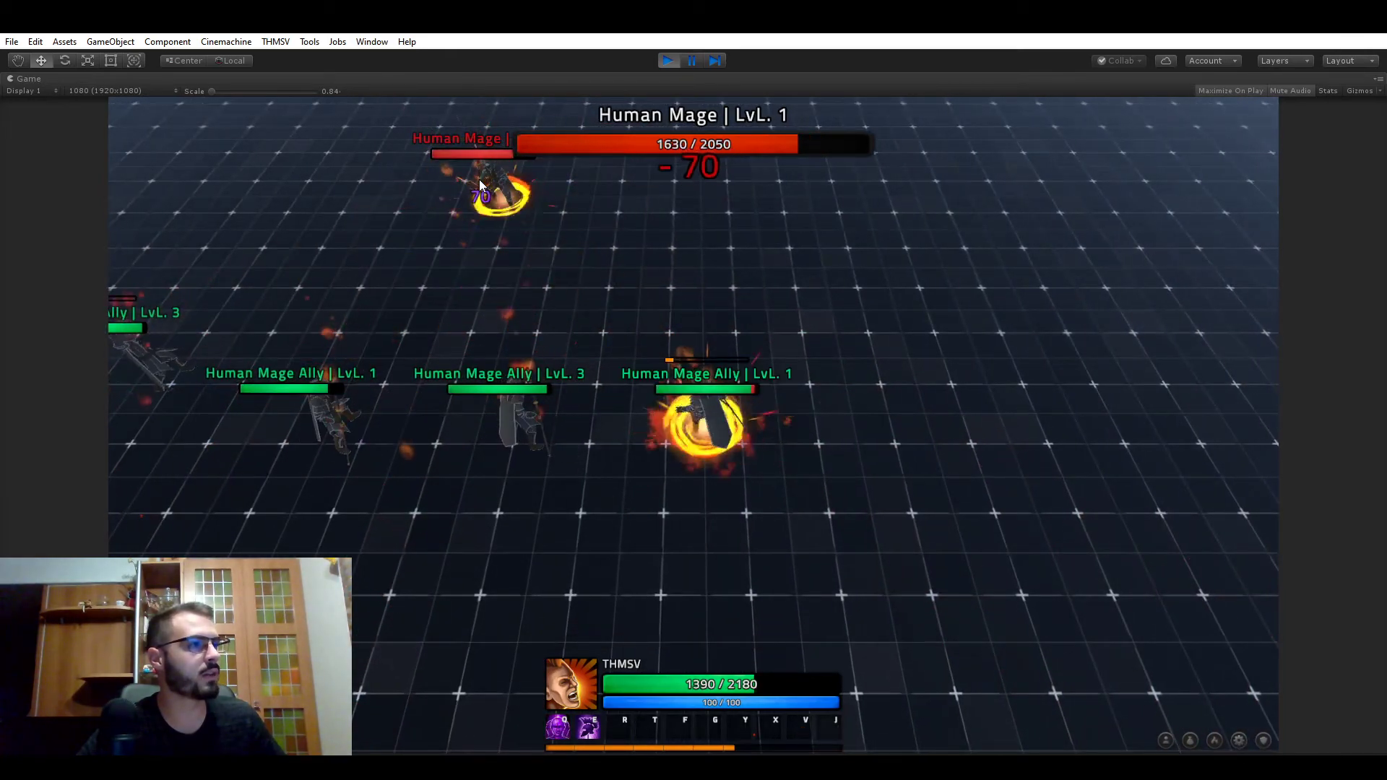
key("q")
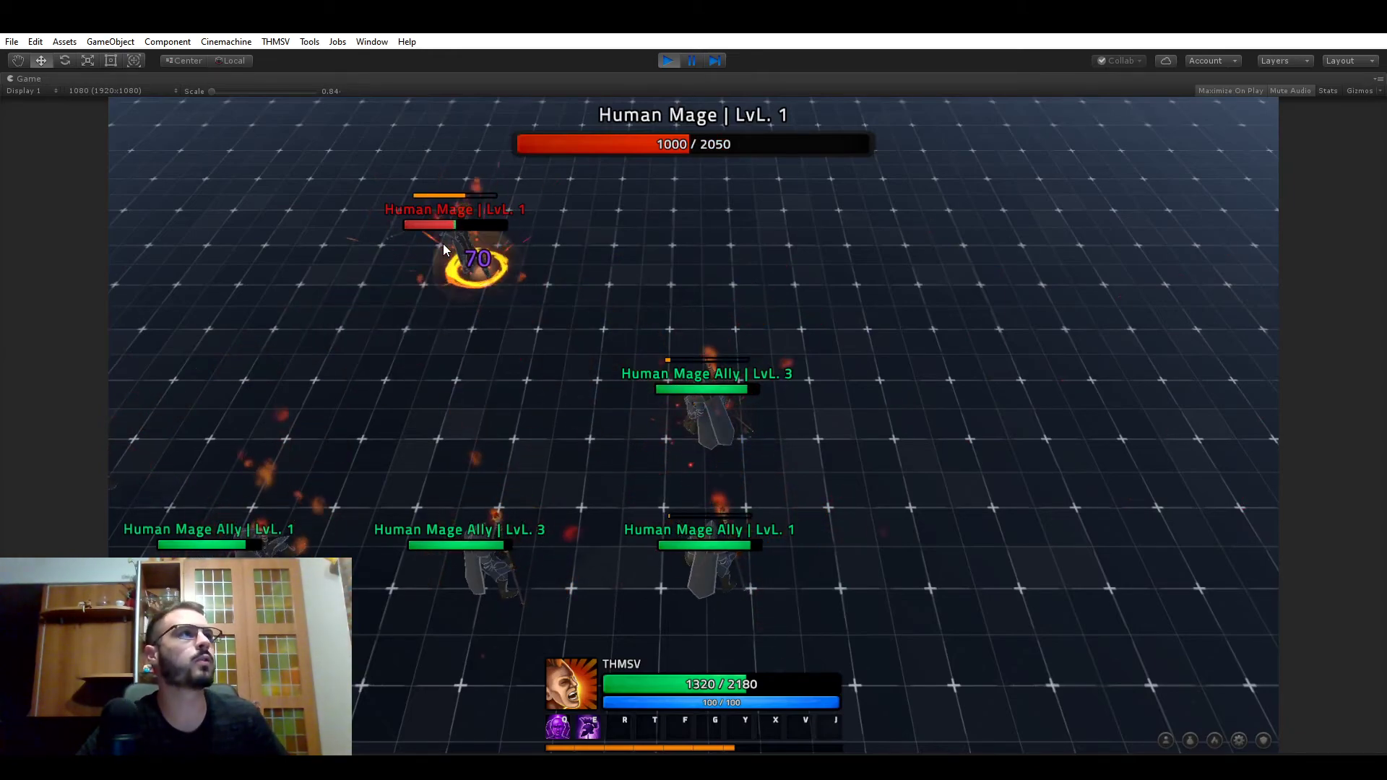
key("q")
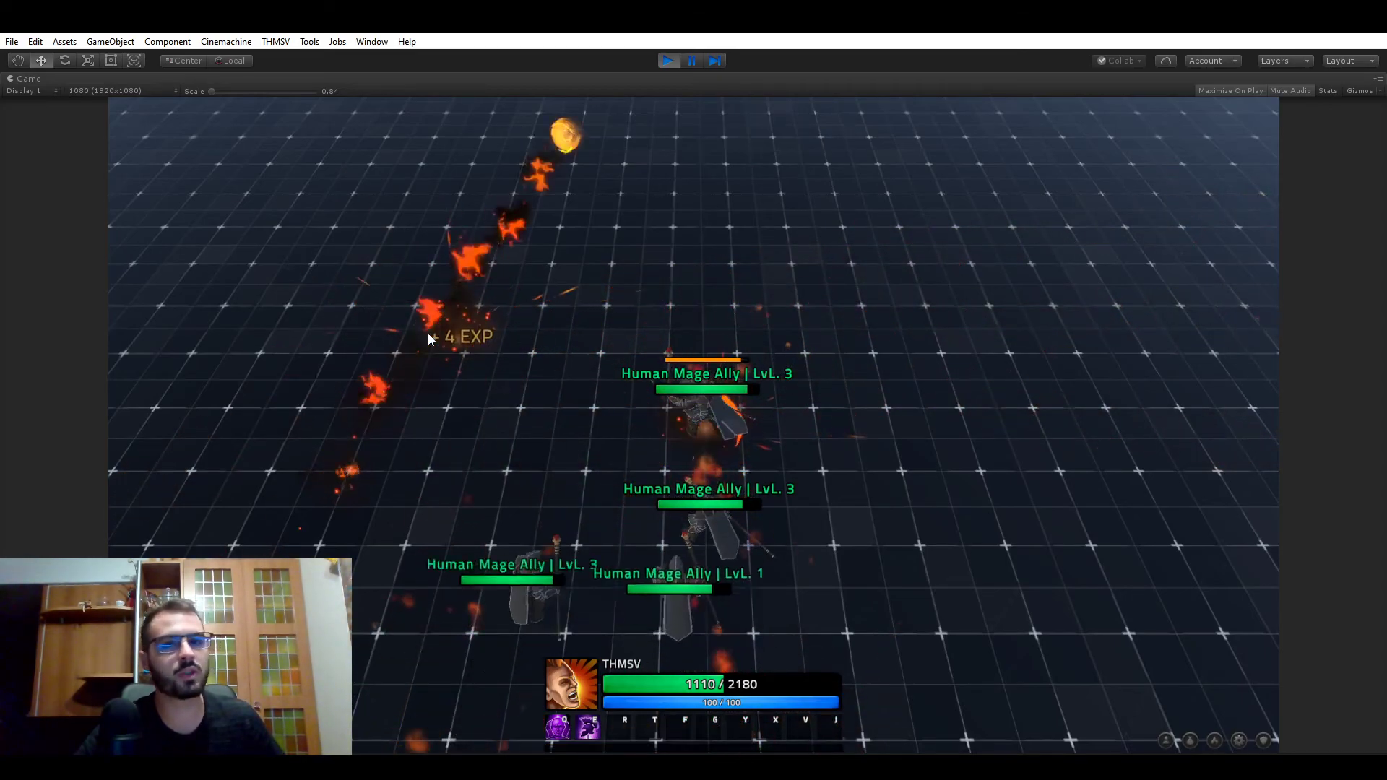
Run the character around the area to test whether the allies follow, and approach the level 2 Human Mage
key("s")
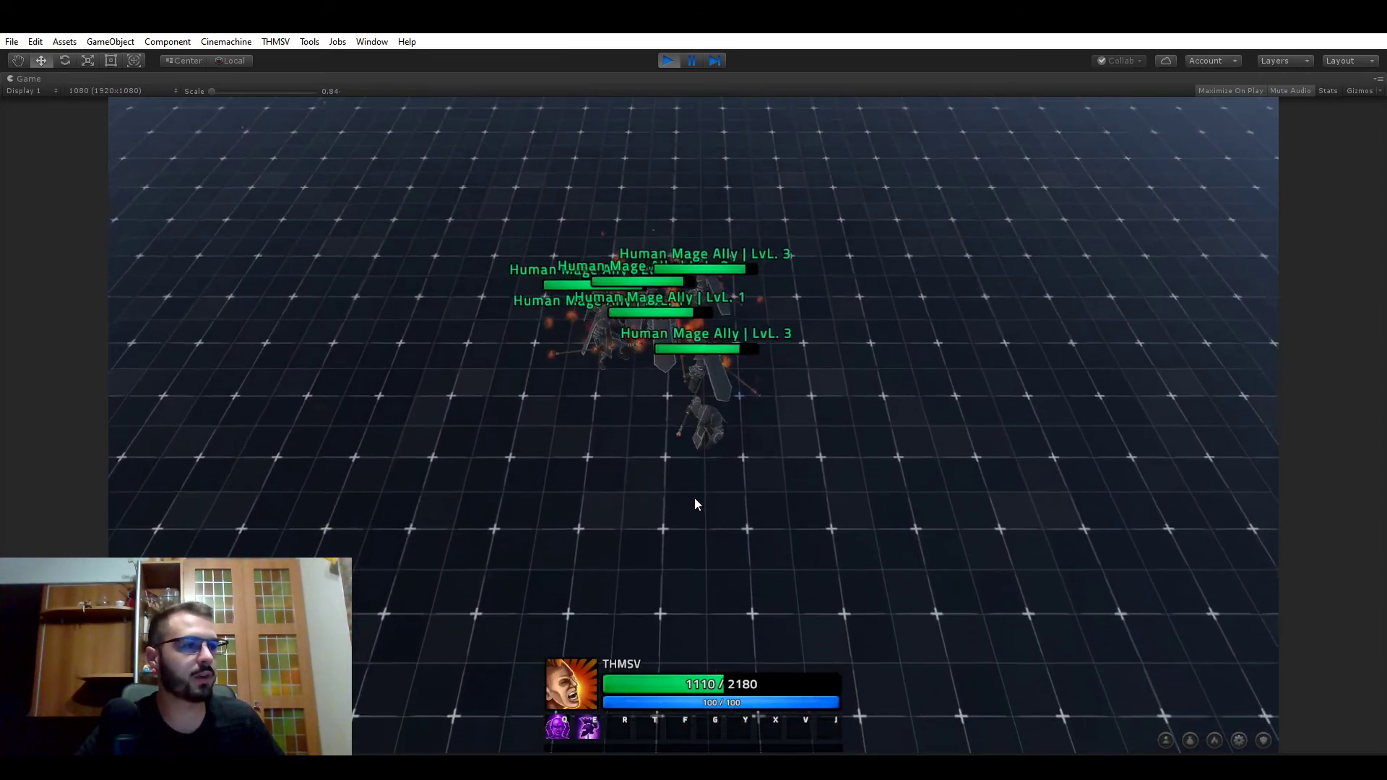
key("a")
key("w")
key("a")
key("s")
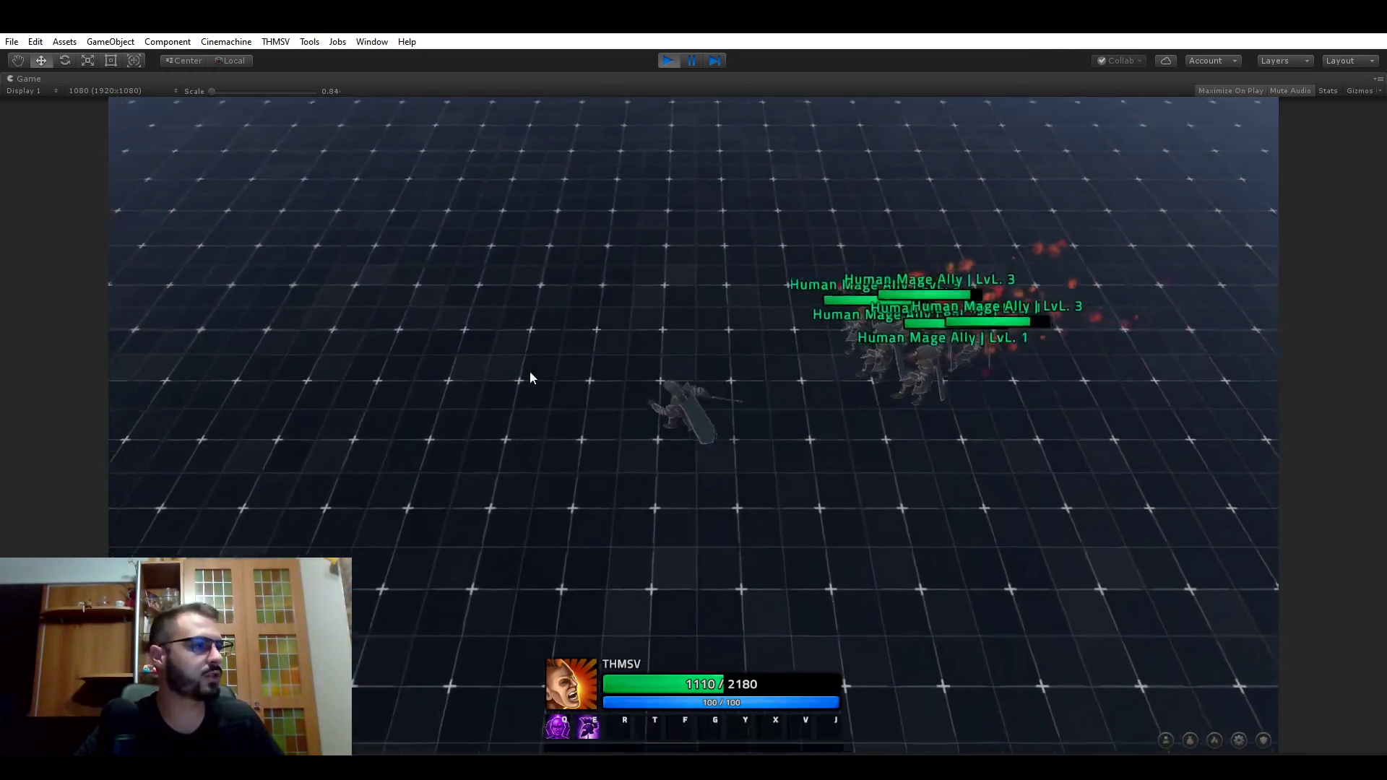
key("w")
key("d")
key("s")
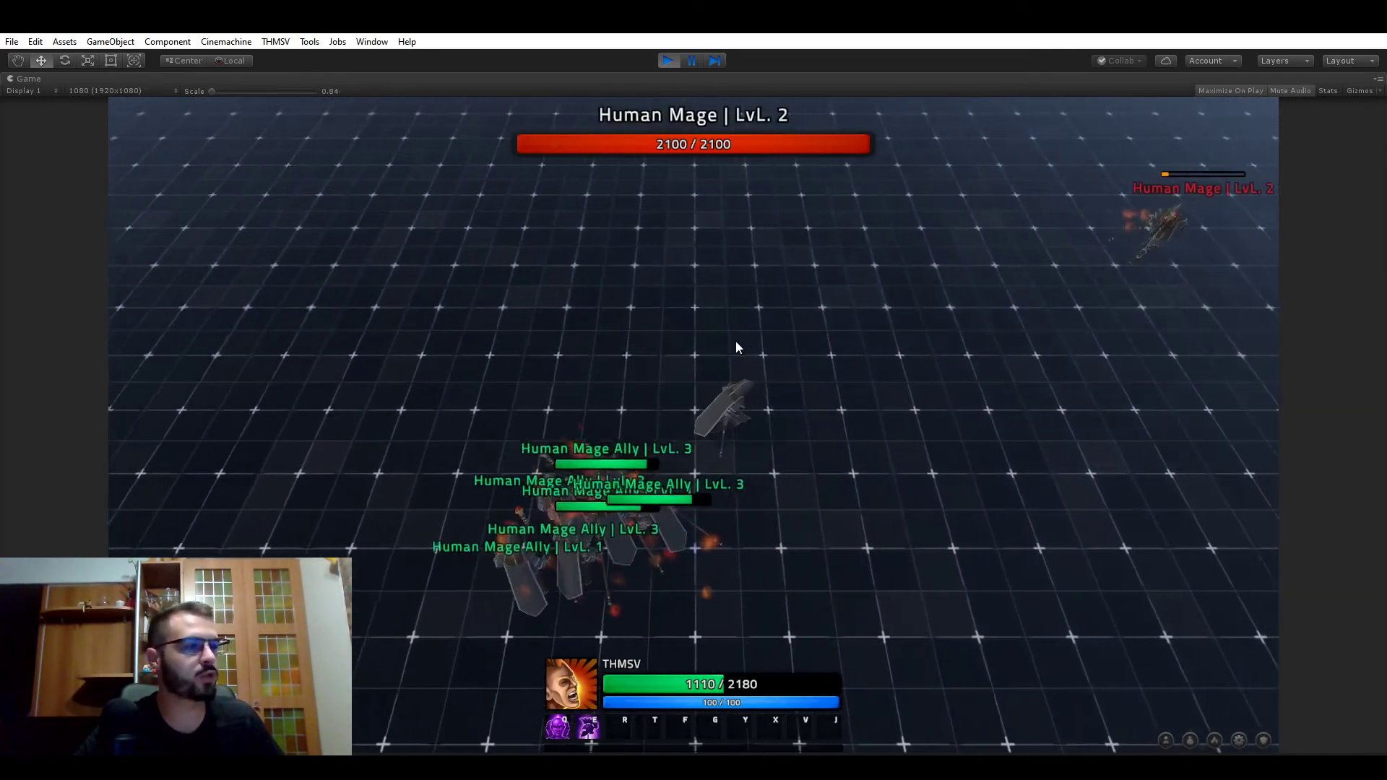
Cast the mage summoning ability at the level 2 Human Mage, repositioning the character between casts while the allies attack
key("q")
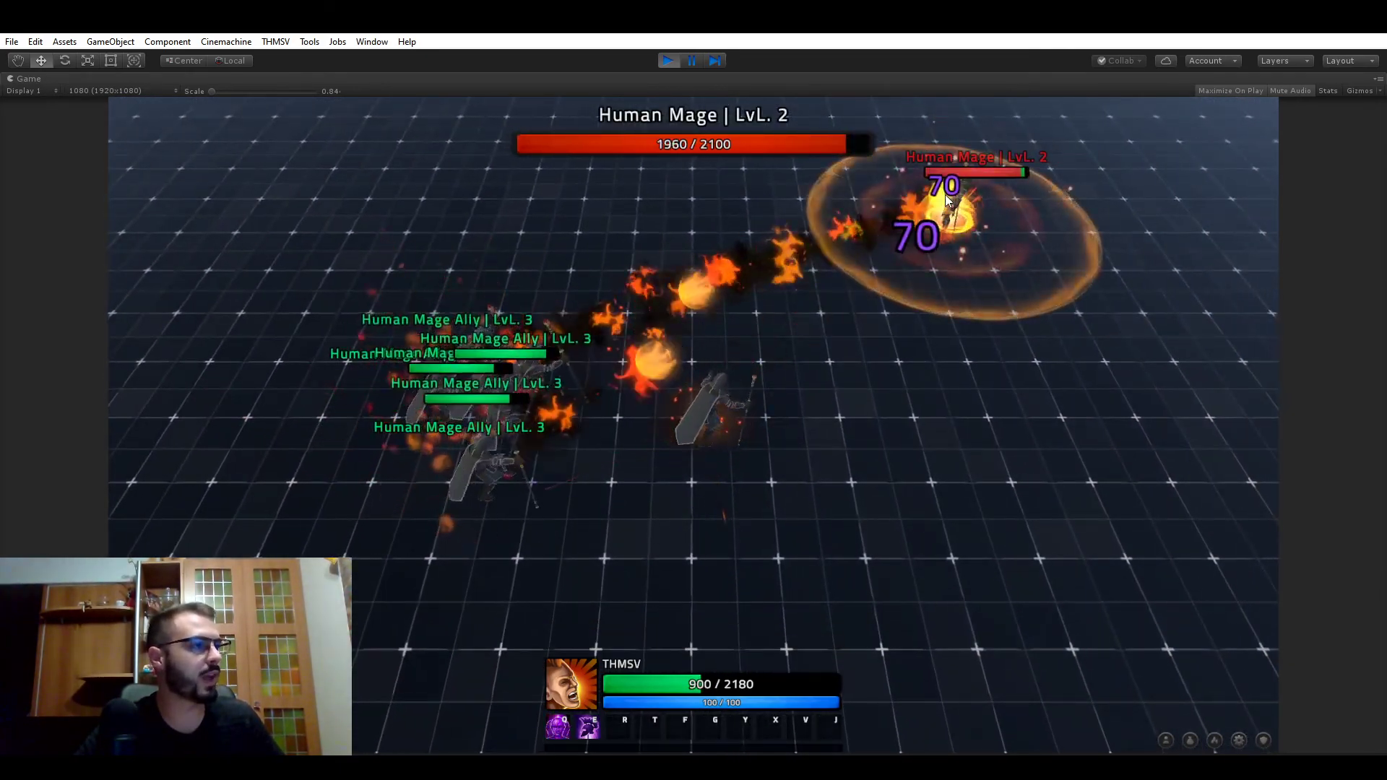
key("d")
key("w")
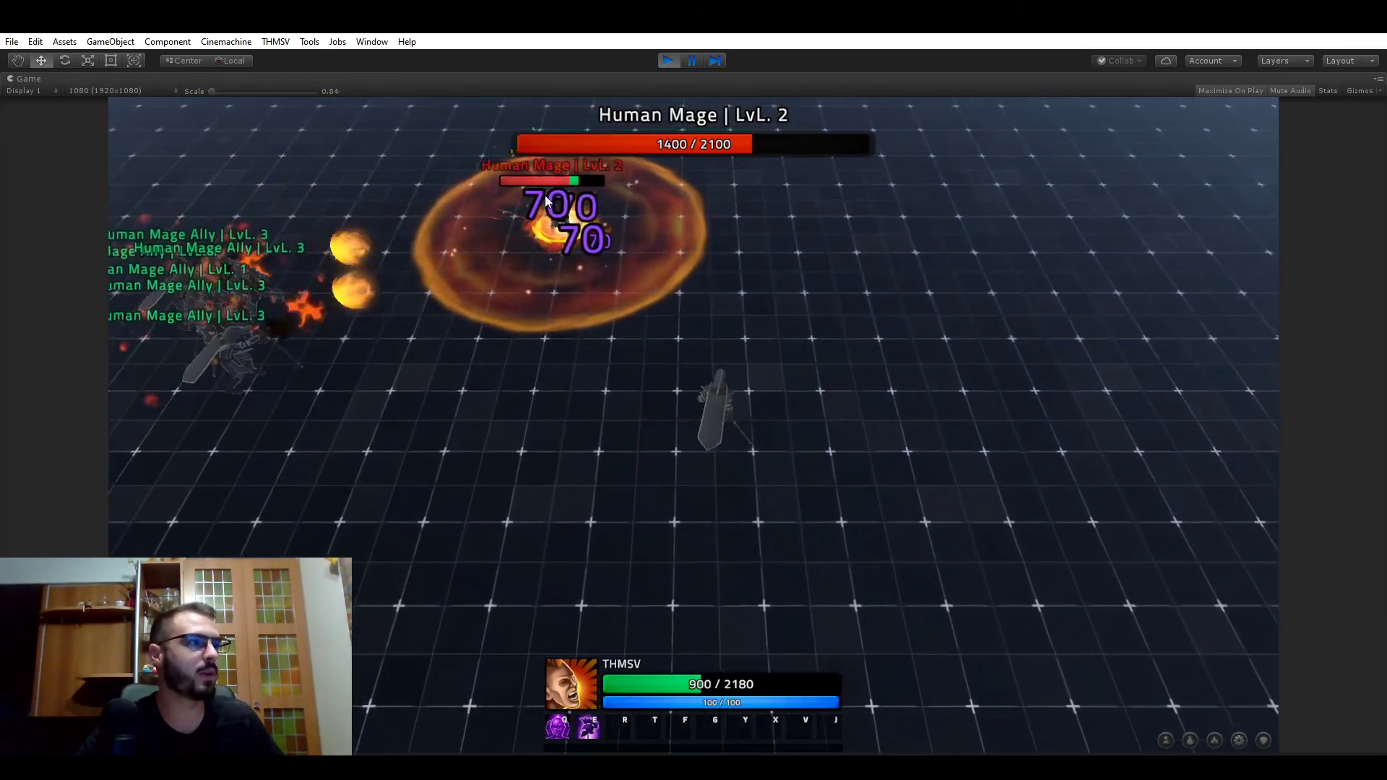
key("q")
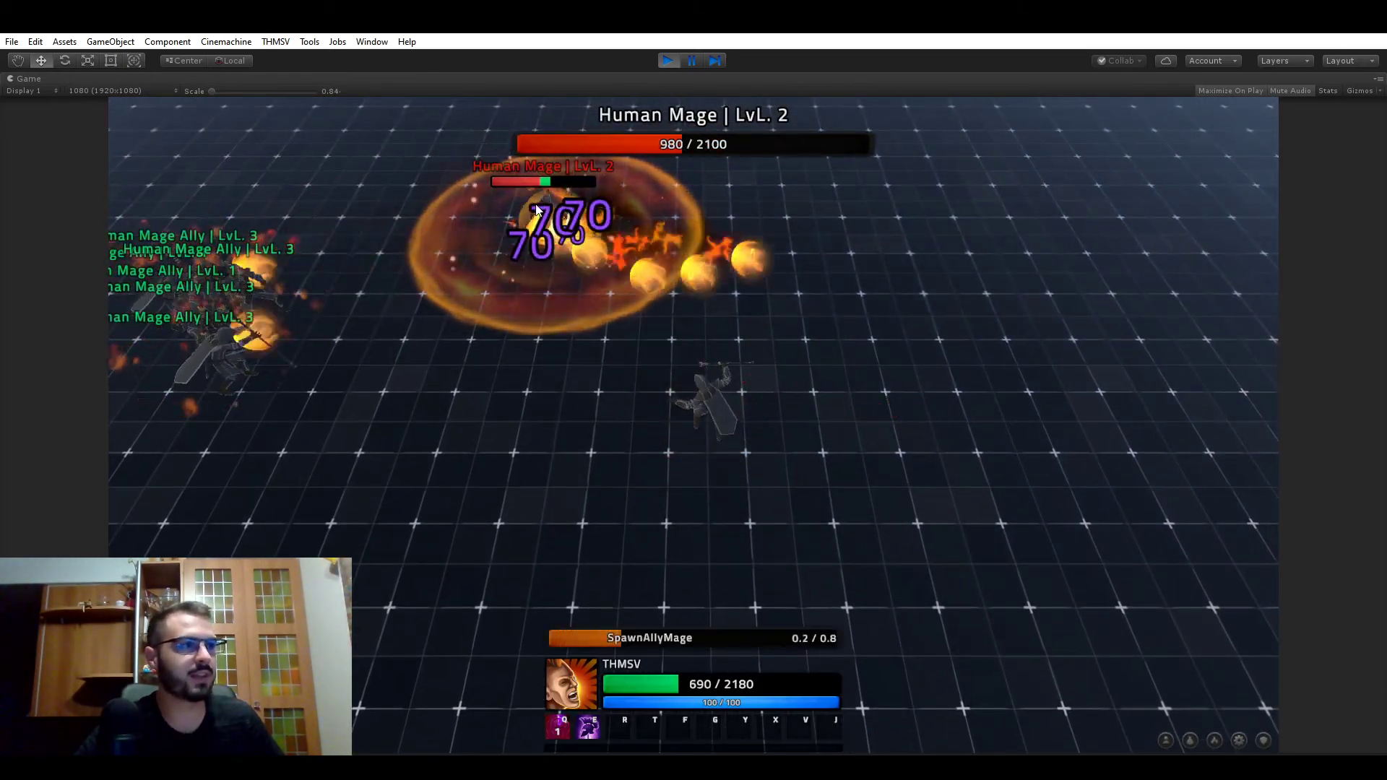